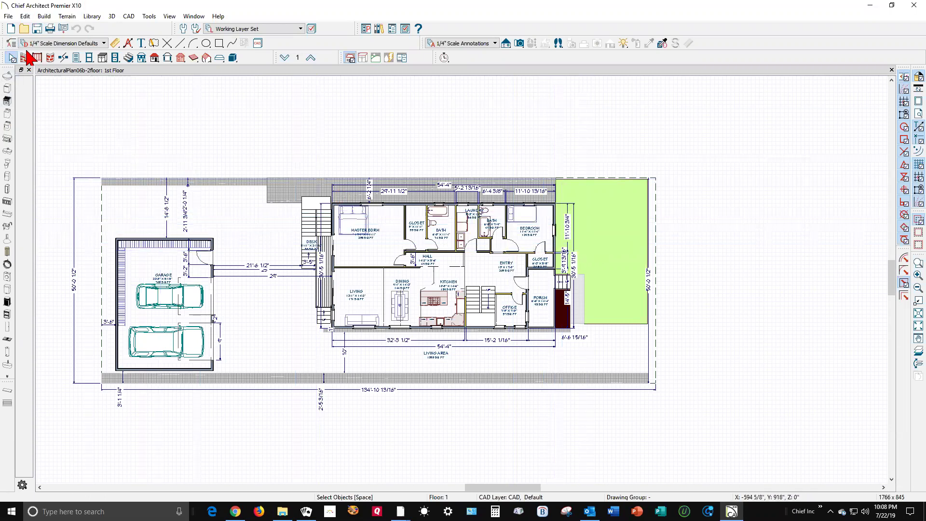
Allow editing in select Home Designer products in the general plan defaults
double_click(10, 60)
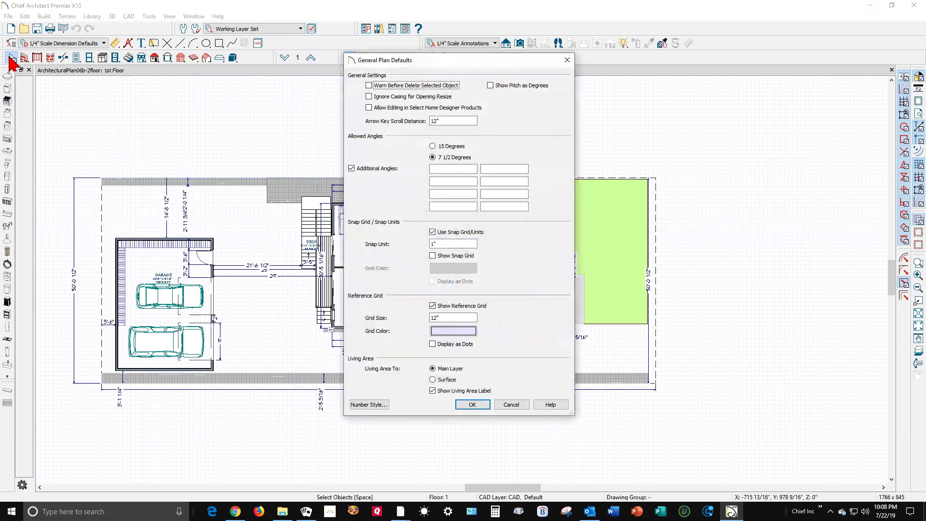
left_click(376, 108)
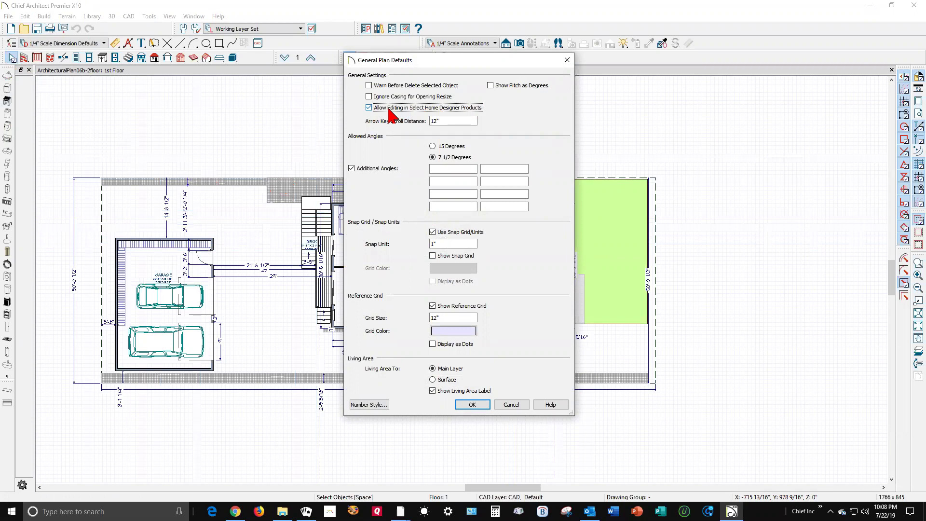
left_click(480, 405)
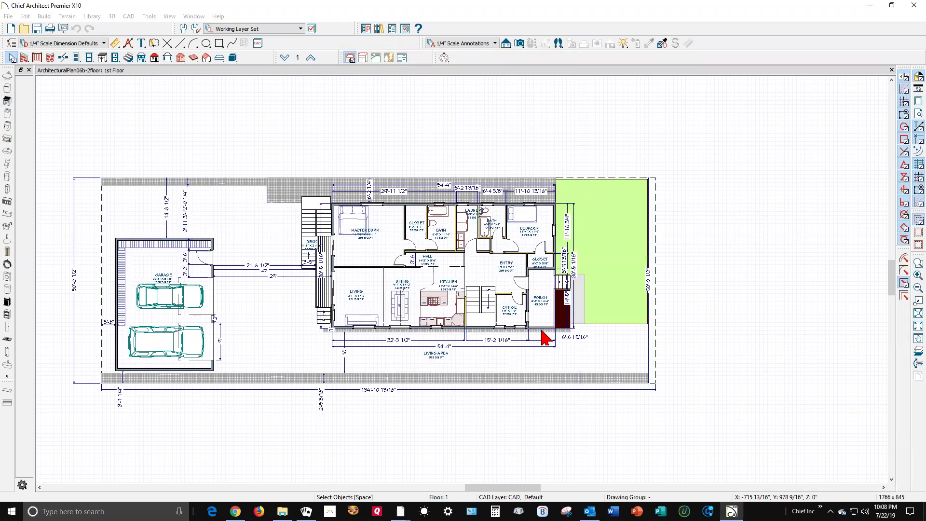
Create a perspective full overview of the house and inspect the wall piece sticking up through the roof
scroll(758, 233, "down", 1)
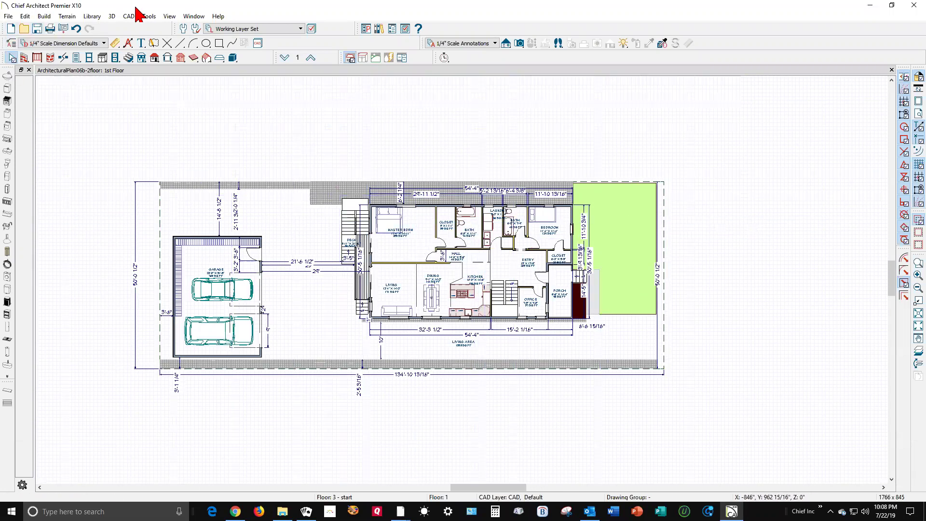
left_click(519, 43)
left_click(24, 108)
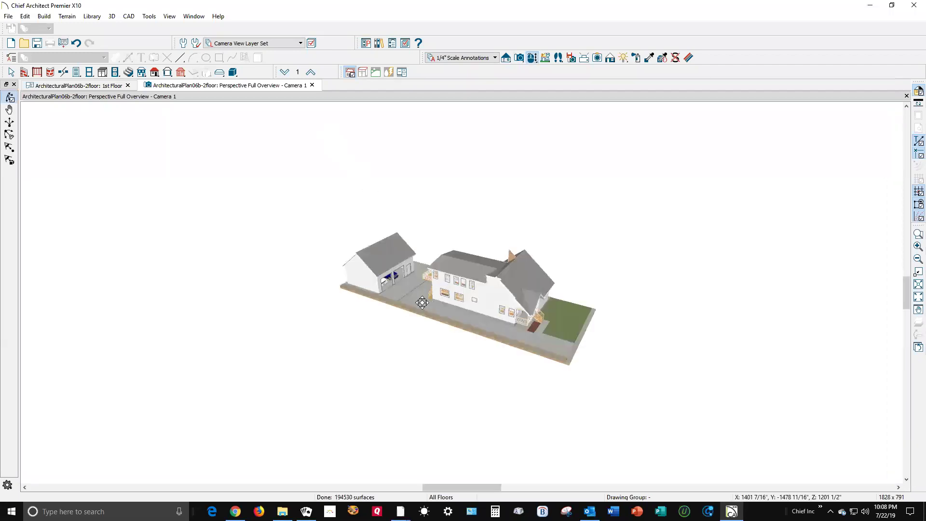
scroll(506, 265, "up", 3)
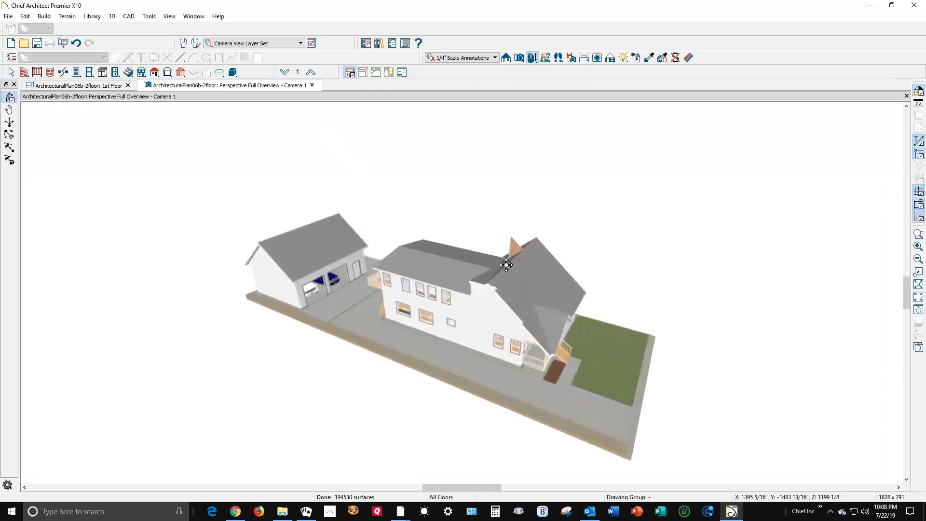
scroll(506, 264, "up", 3)
right_click(521, 238)
left_click(519, 231)
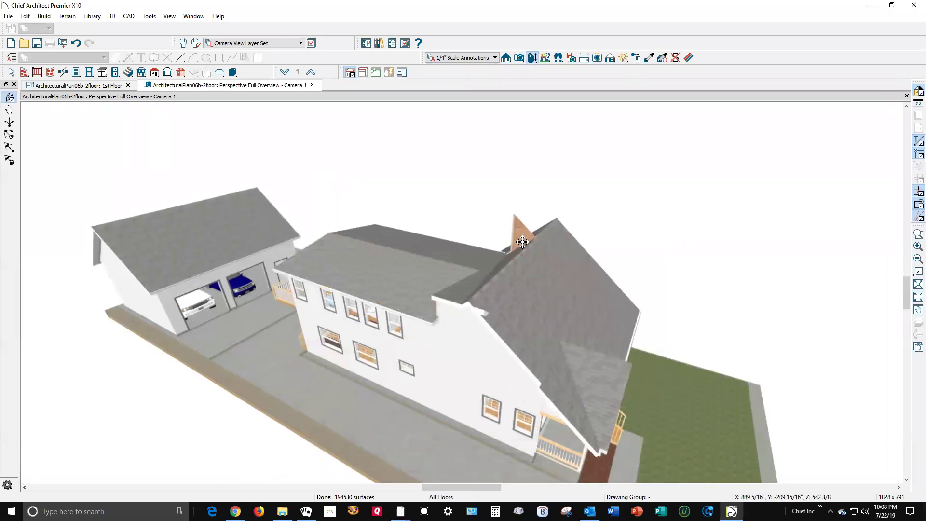
scroll(522, 242, "up", 3)
left_click(524, 217)
key("Escape")
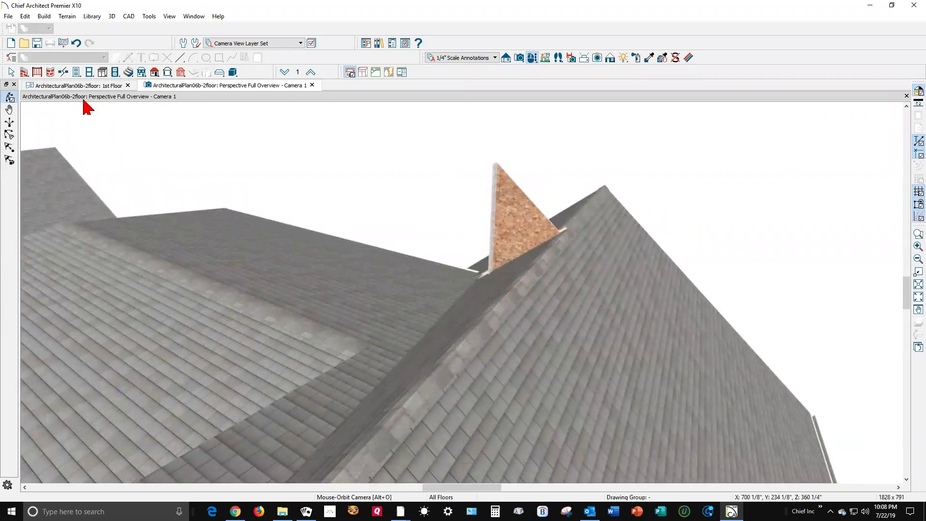
Select the wall piece protruding above the roof to identify it, and clear the selection
left_click(11, 72)
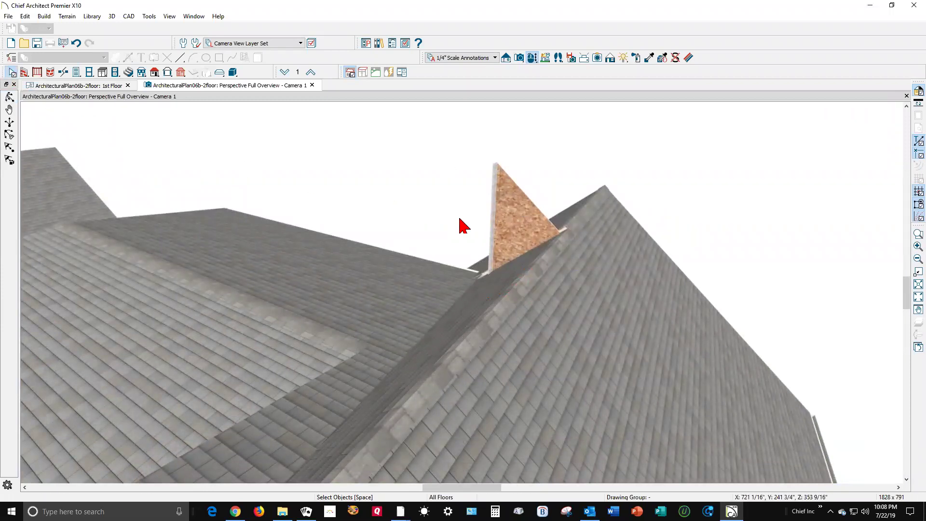
left_click(535, 217)
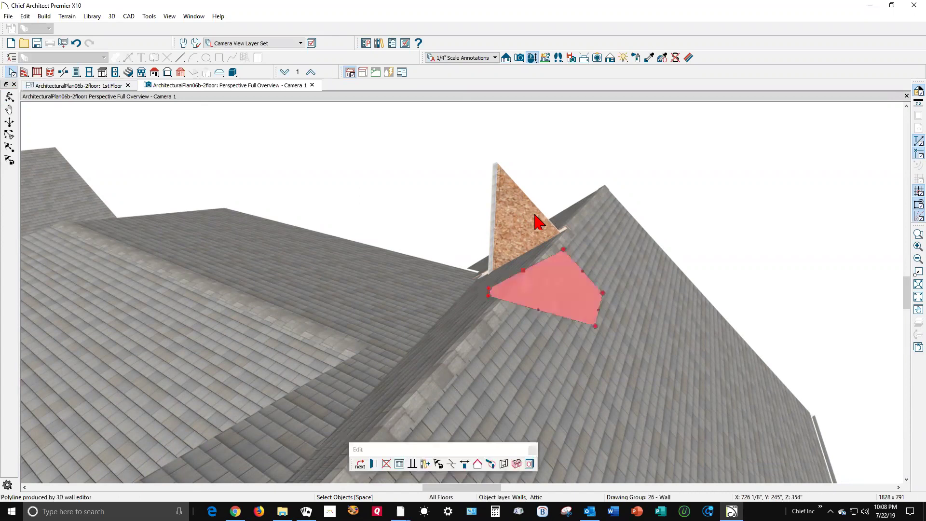
left_click(523, 221)
left_click(734, 207)
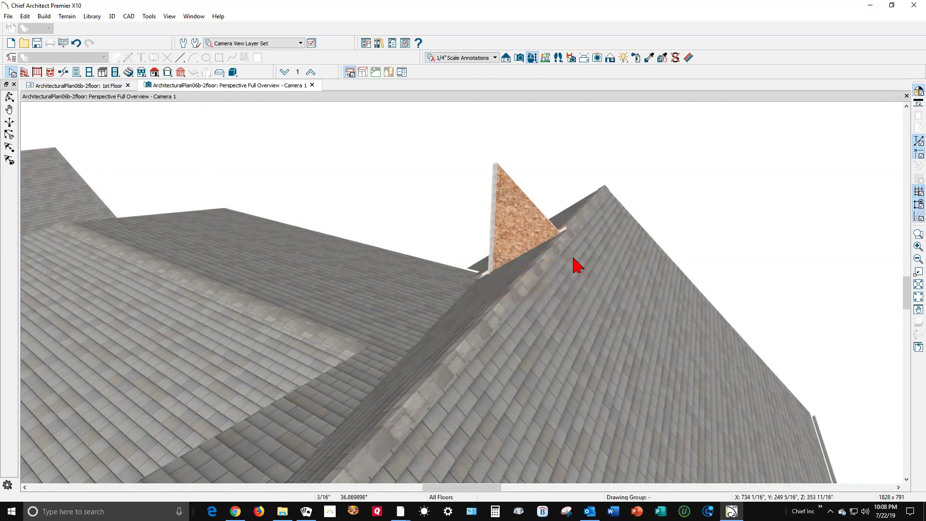
Return to the floor plan and go up two floors to the attic level
key("ctrl+Tab")
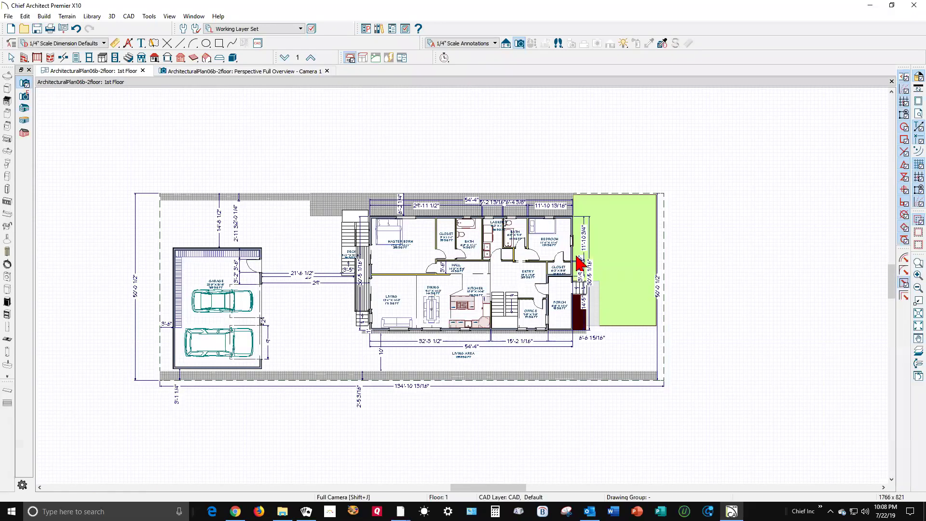
left_click(311, 59)
left_click(311, 59)
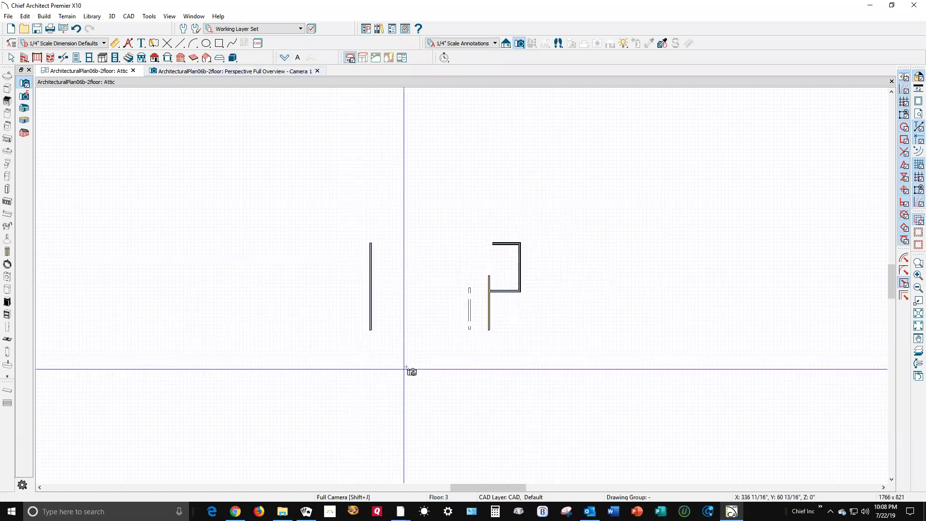
scroll(411, 371, "up", 3)
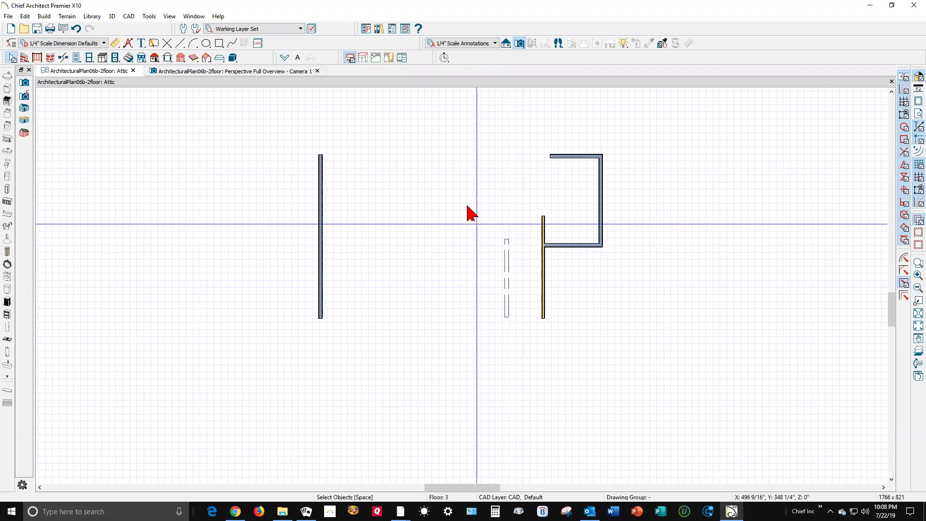
key("space")
Create a perspective floor overview of the attic with Show Lower Floors in Floor Overviews turned off
left_click(519, 44)
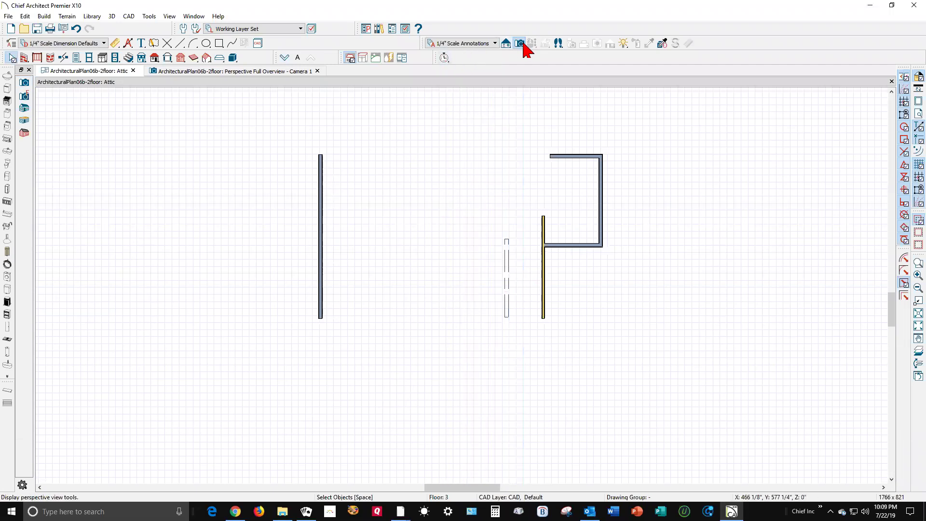
left_click(24, 120)
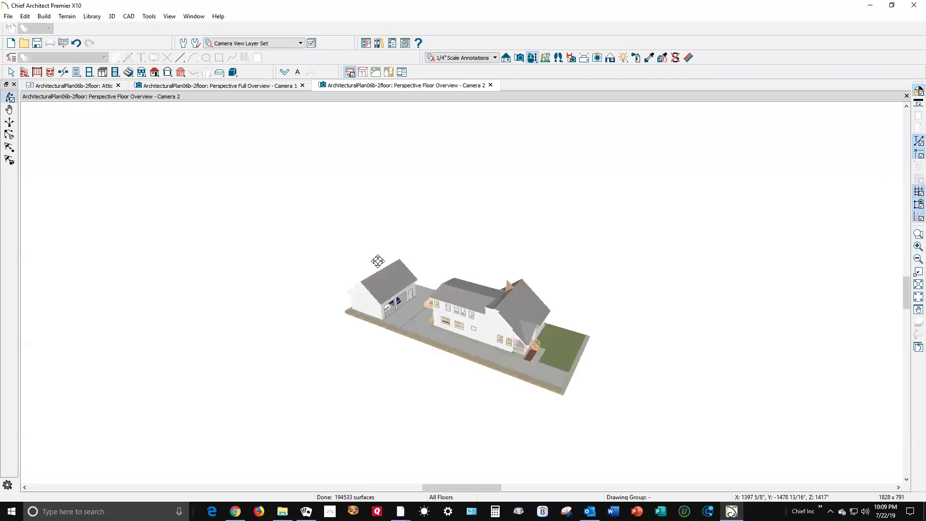
left_click_drag(378, 261, 388, 306)
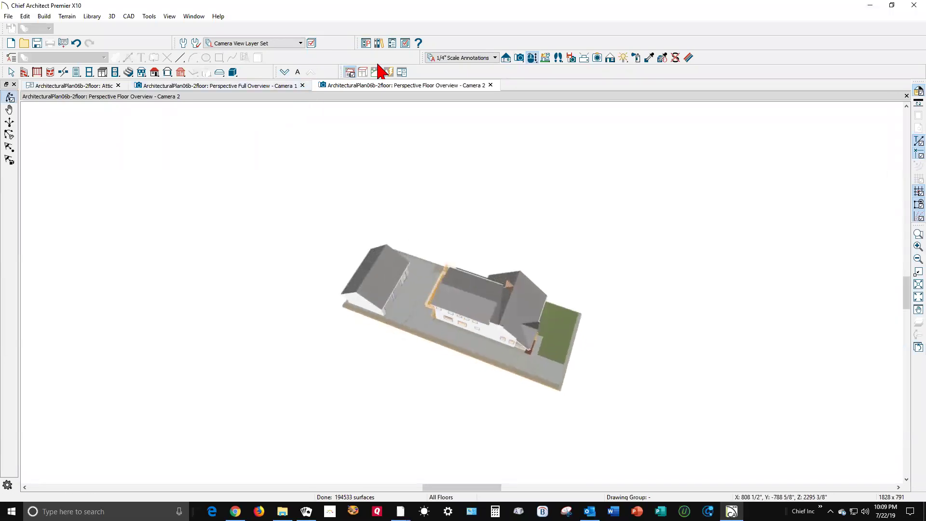
left_click(584, 58)
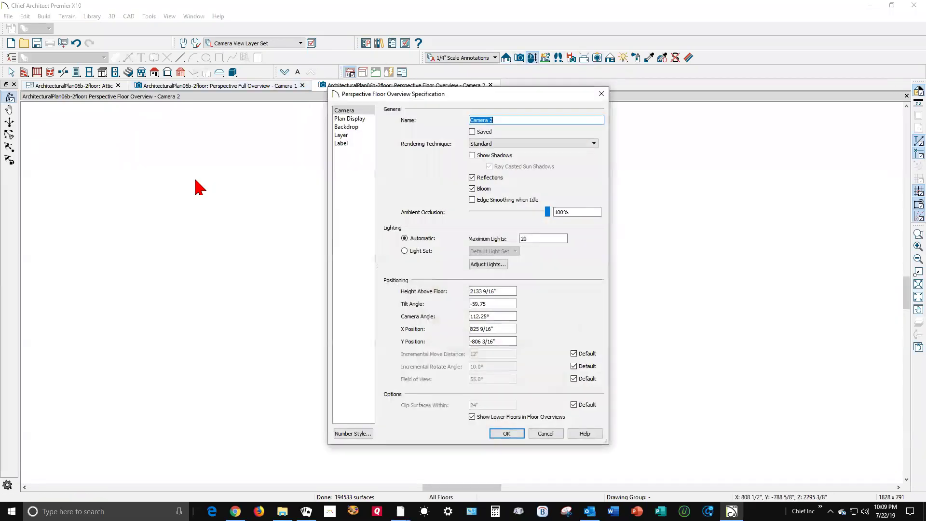
left_click(472, 416)
left_click(486, 417)
left_click(504, 433)
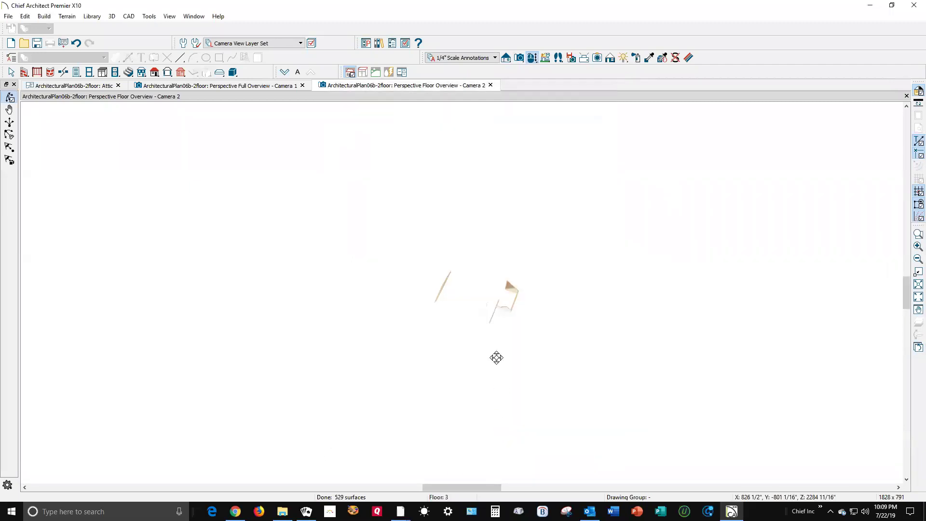
Select the attic wall with the protruding triangular piece in the floor overview and examine its shape
scroll(496, 305, "up", 8)
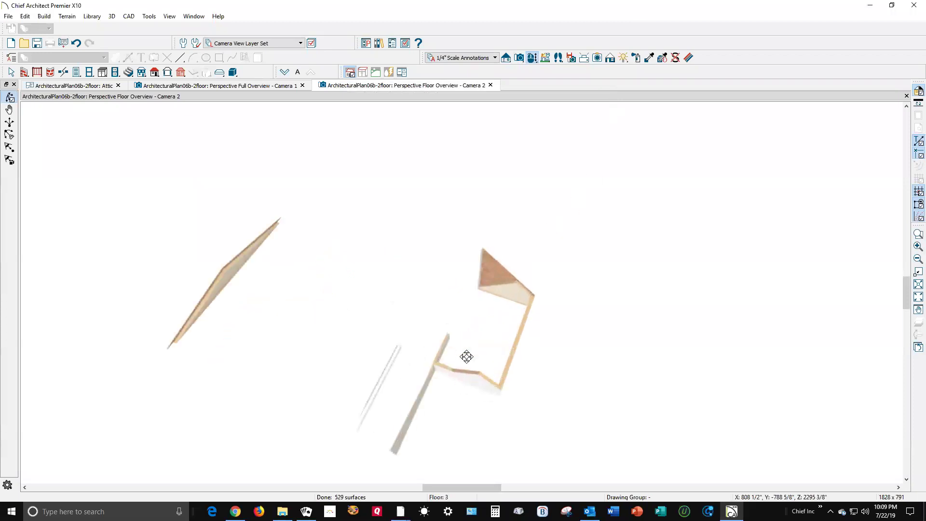
key("space")
left_click(550, 264)
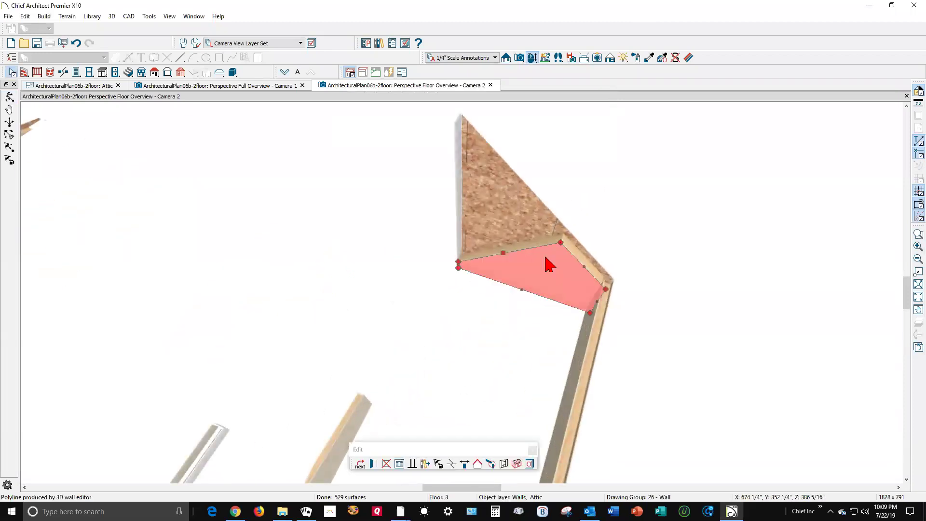
scroll(535, 266, "down", 3)
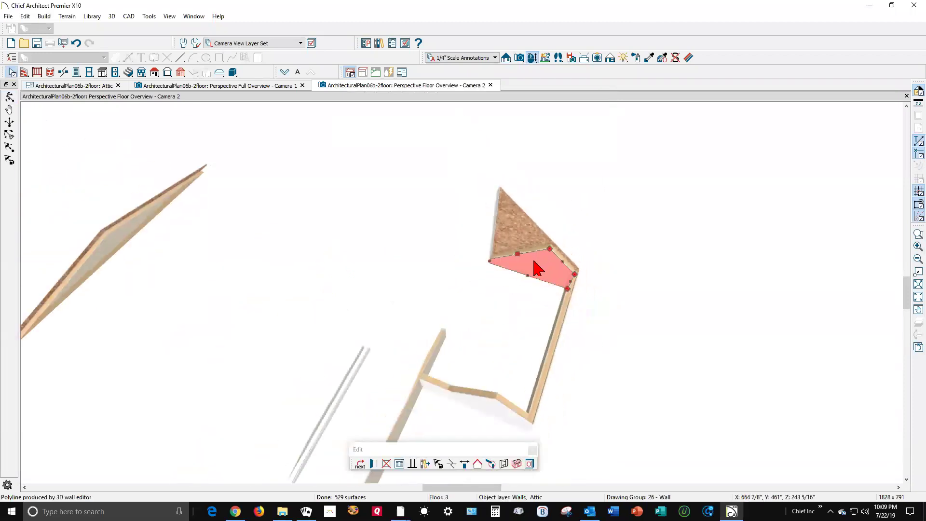
left_click(9, 97)
left_click_drag(533, 269, 526, 250)
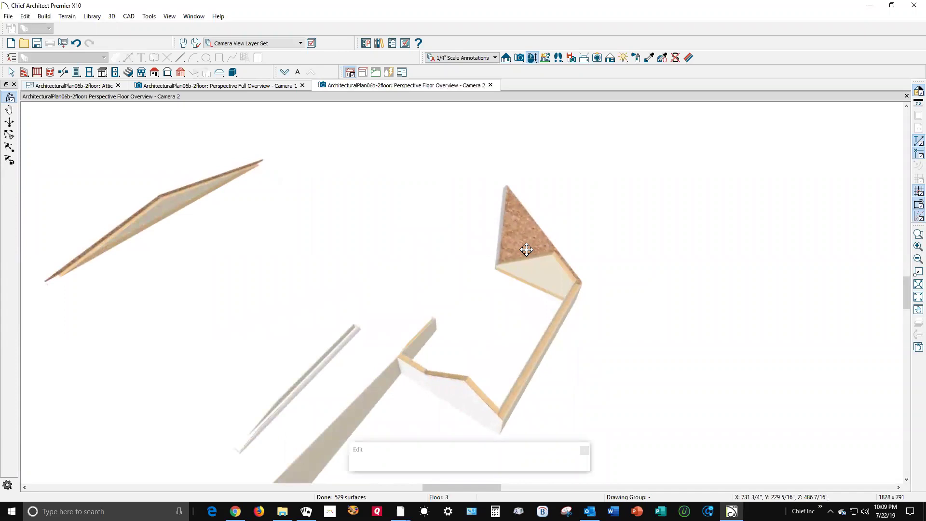
Compare the attic plan with both 3D overviews to match the protruding triangular wall to its plan wall
key("ctrl+Tab")
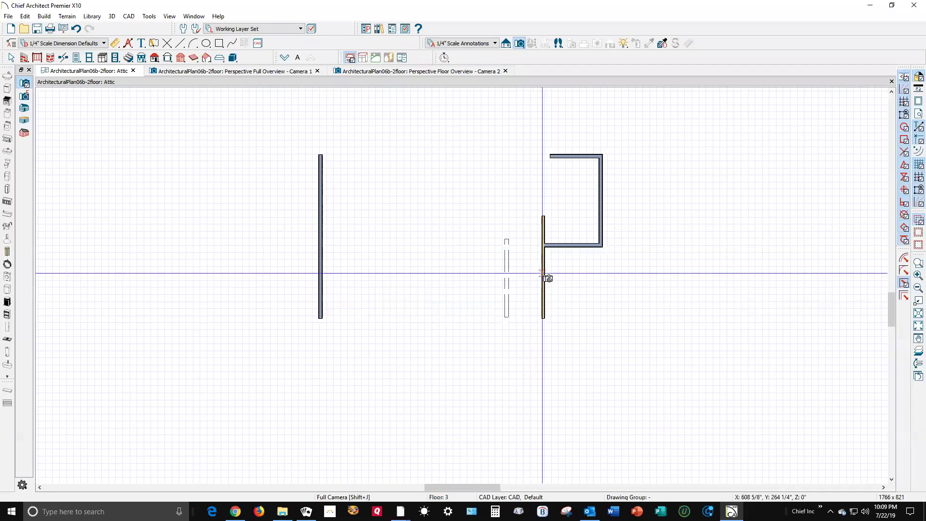
key("ctrl+Tab")
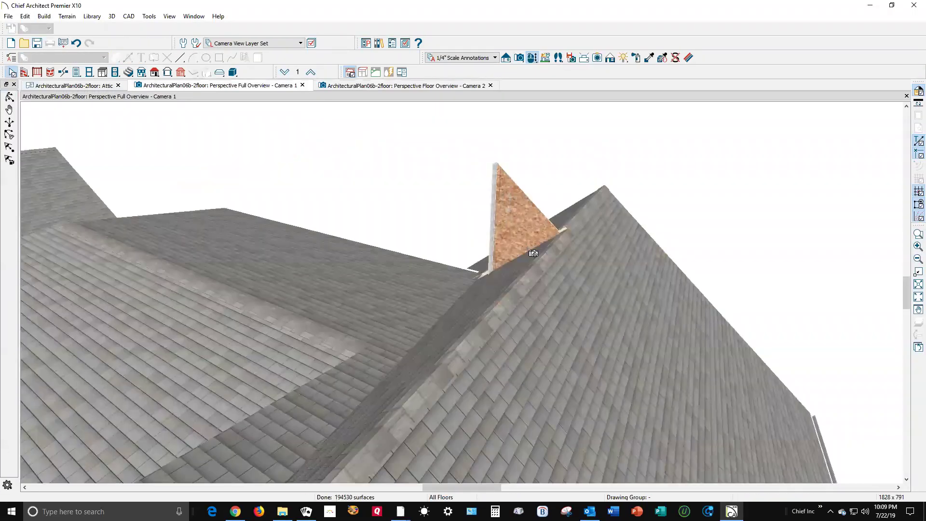
key("ctrl+Tab")
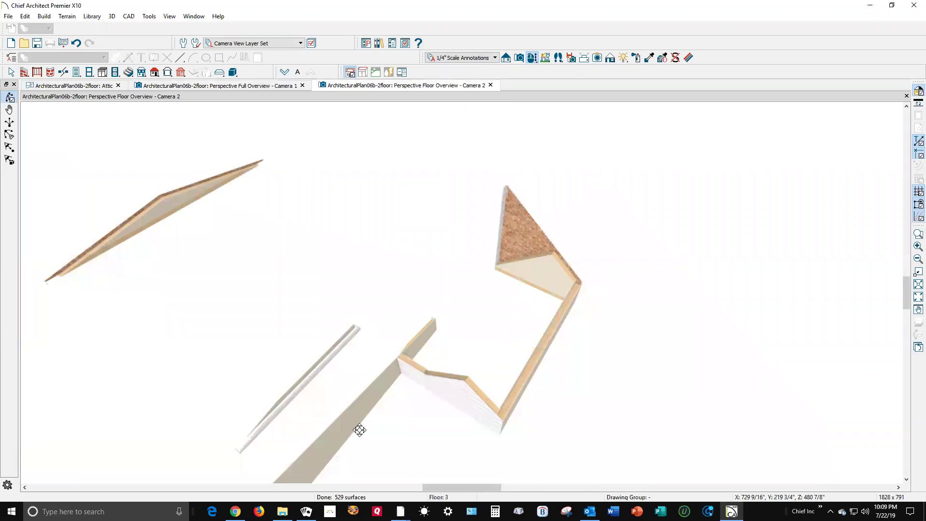
scroll(425, 338, "down", 1)
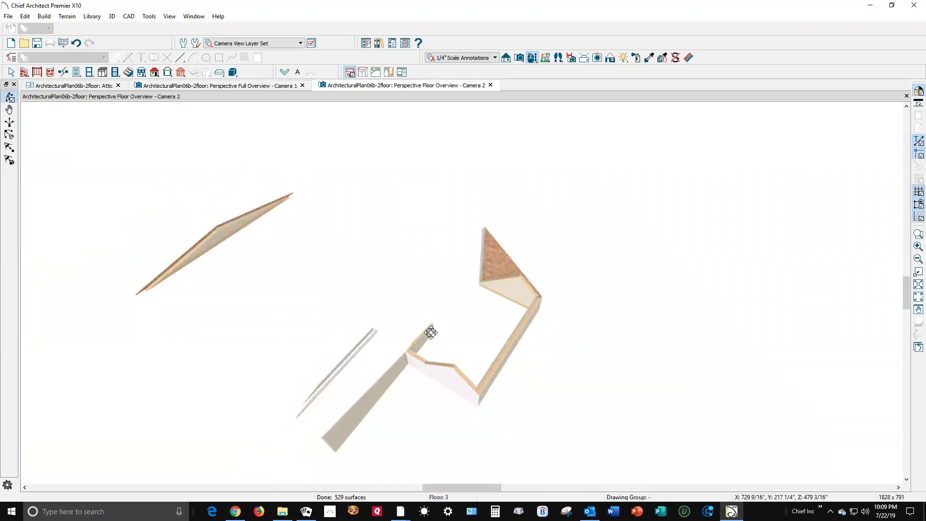
key("ctrl+Tab")
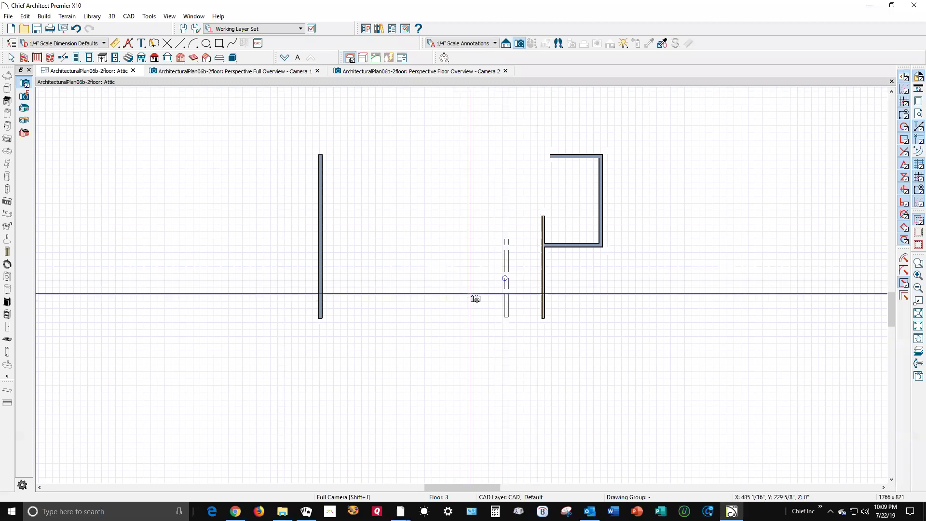
key("ctrl+Tab")
key("ctrl+Tab")
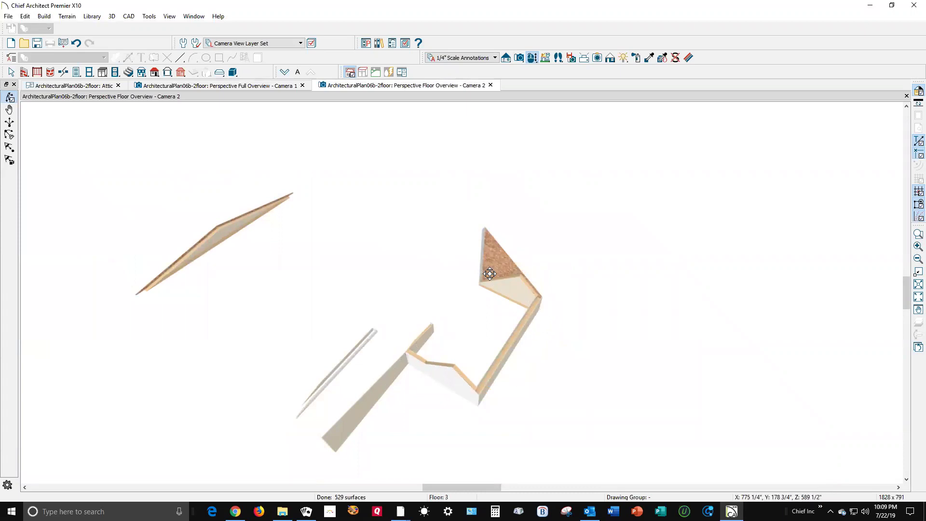
key("ctrl+Tab")
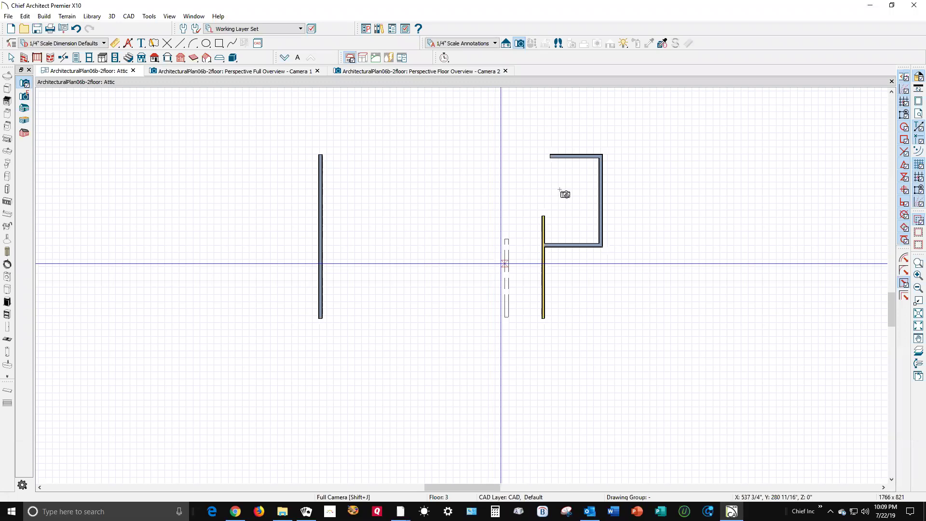
scroll(562, 173, "up", 1)
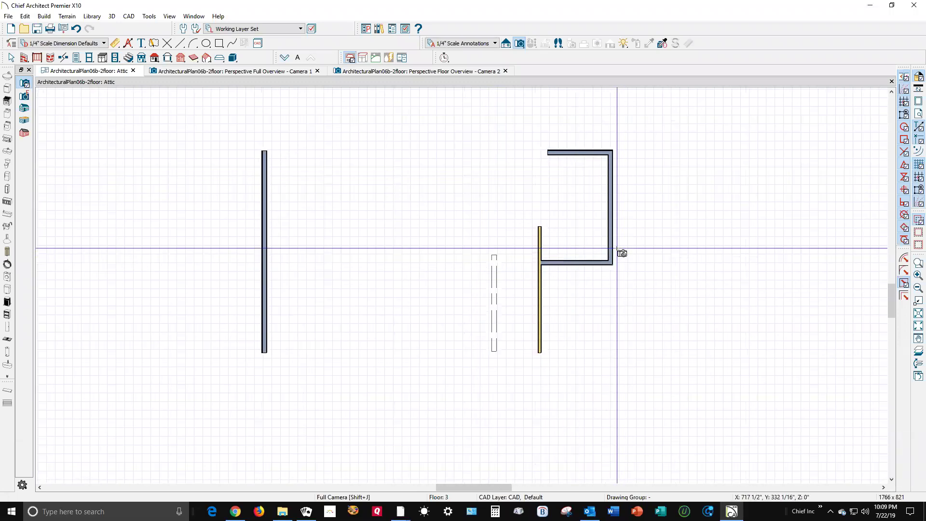
scroll(611, 248, "down", 1)
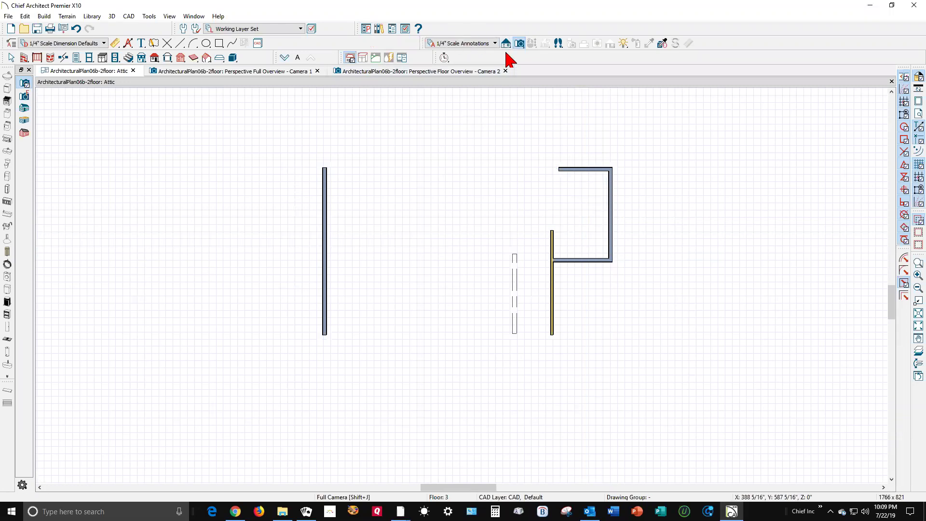
key("ctrl+Tab")
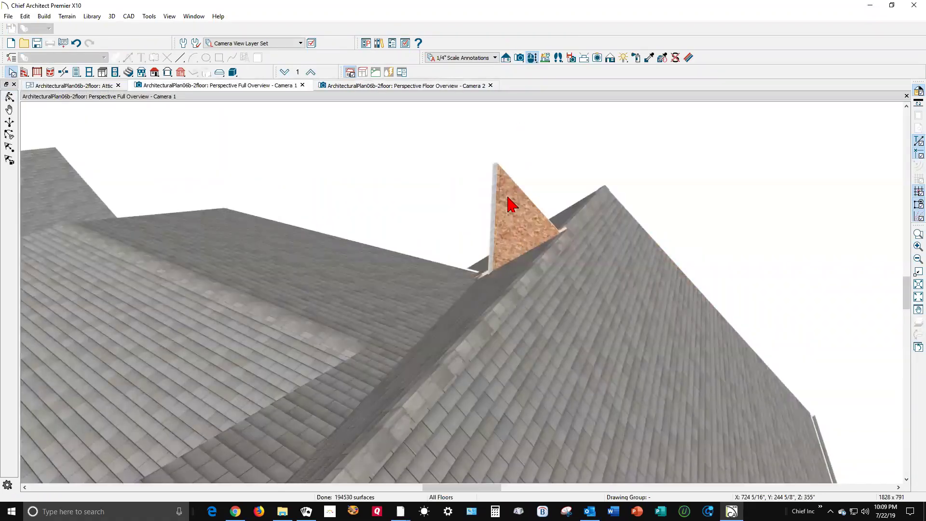
In the attic plan, open the specification of the upper short wall, inspect its shape in the preview, and close it unchanged
key("ctrl+Tab")
key("ctrl+Tab")
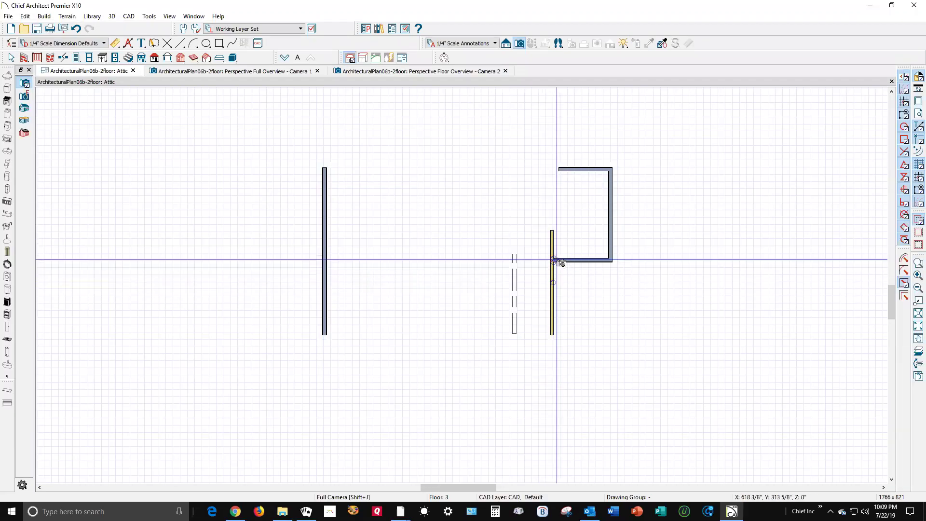
right_click(589, 169)
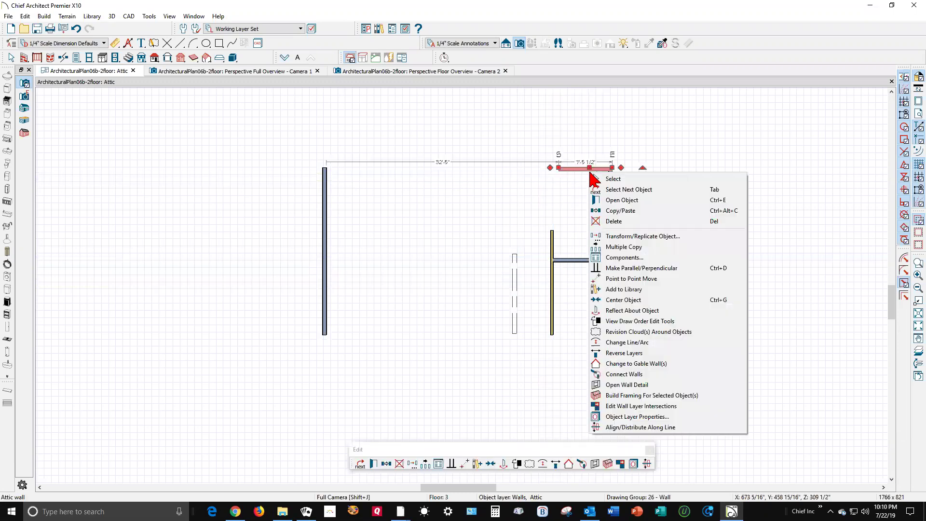
left_click(620, 200)
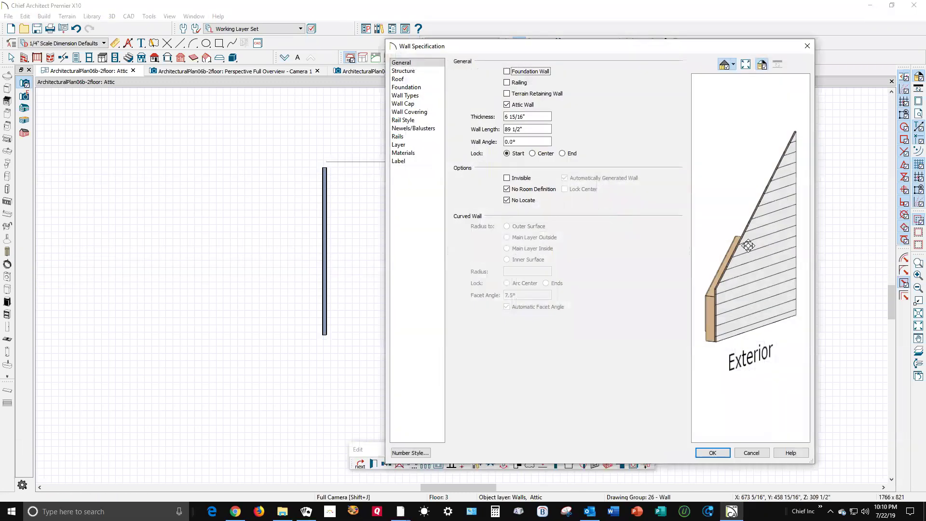
left_click(754, 453)
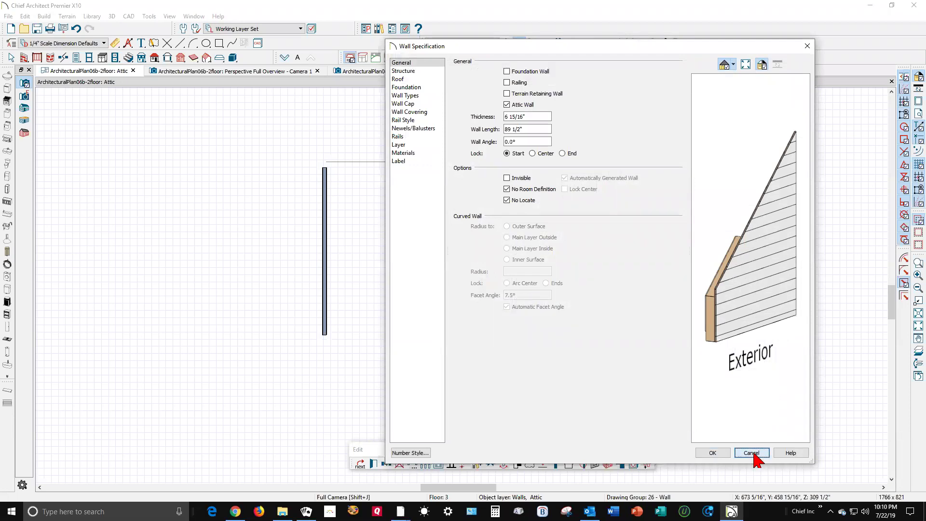
Compare the protruding triangle in the full overview with the sloped attic wall in the floor overview from several angles
key("ctrl+Tab")
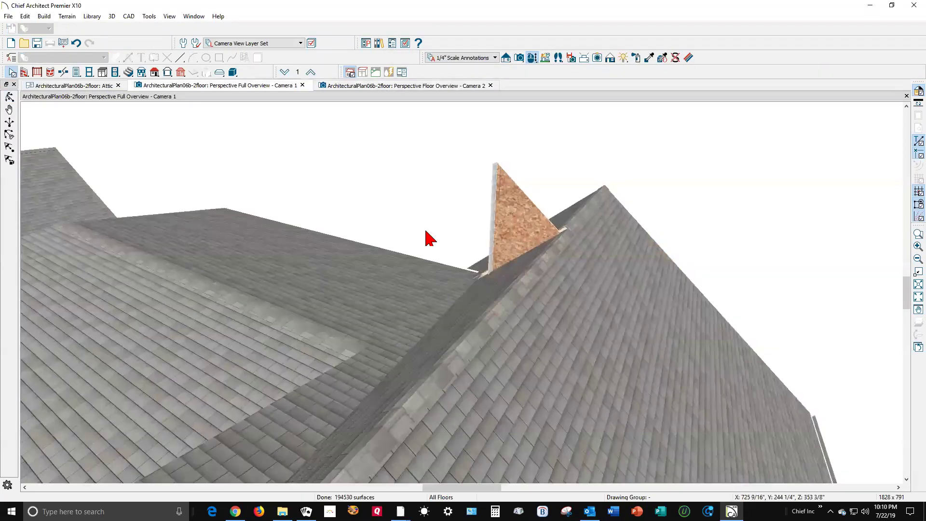
key("ctrl+Tab")
left_click_drag(434, 325, 268, 285)
scroll(430, 312, "up", 3)
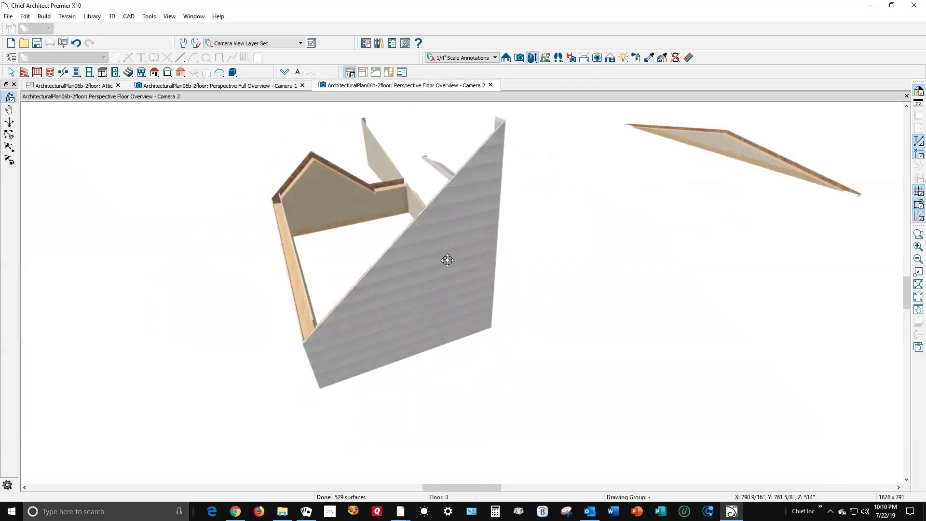
scroll(447, 261, "down", 4)
left_click_drag(387, 260, 435, 317)
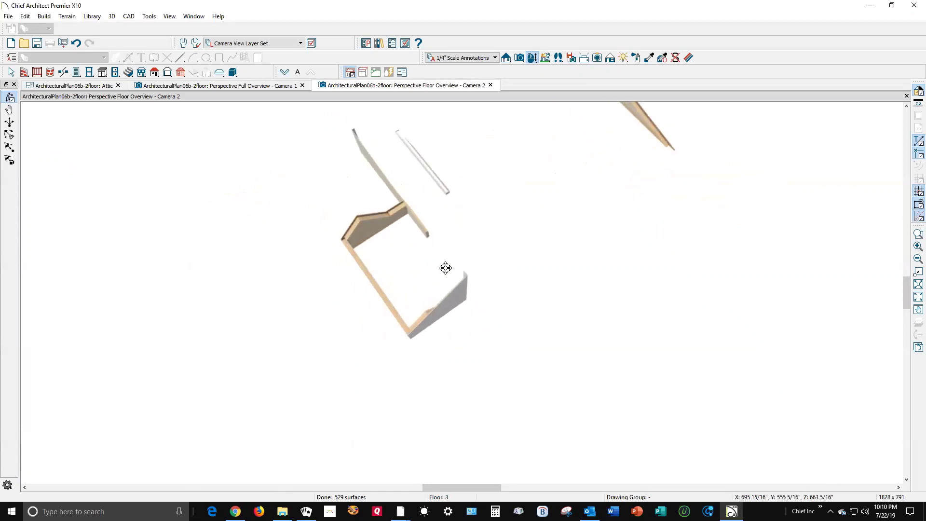
Make the upper short attic wall in the plan invisible and accept that this automatically generated wall is retained
key("ctrl+Tab")
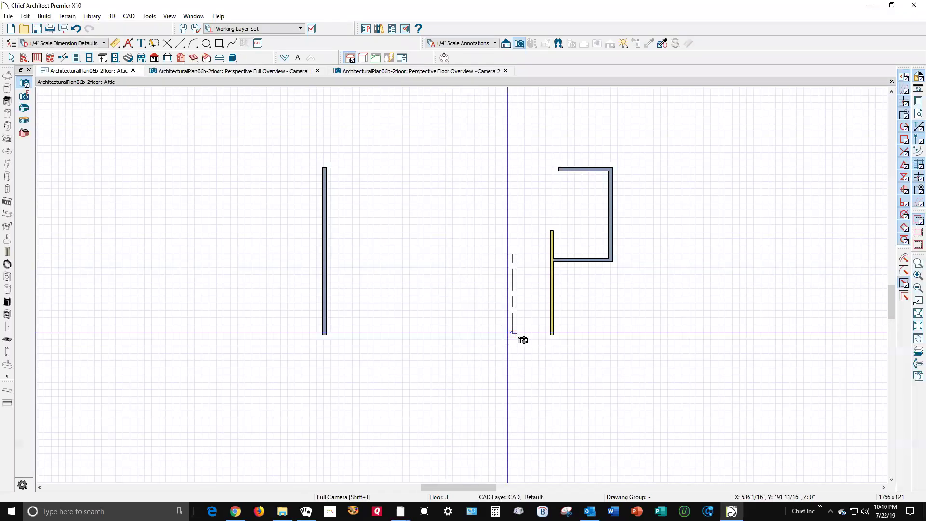
right_click(584, 171)
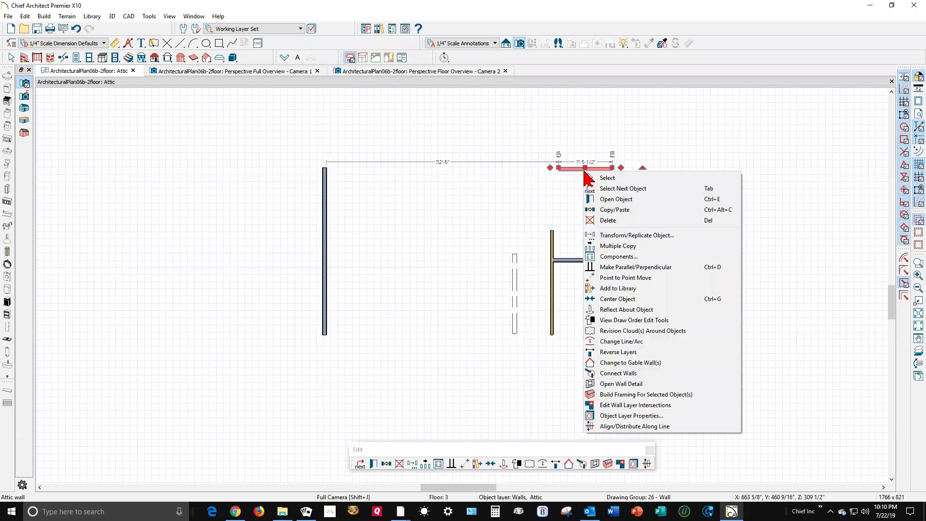
left_click(629, 199)
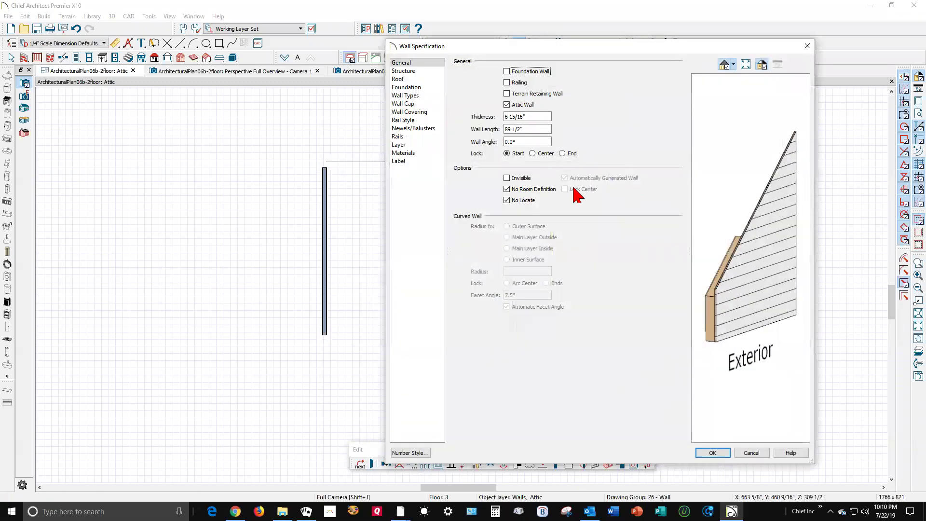
left_click_drag(754, 245, 711, 268)
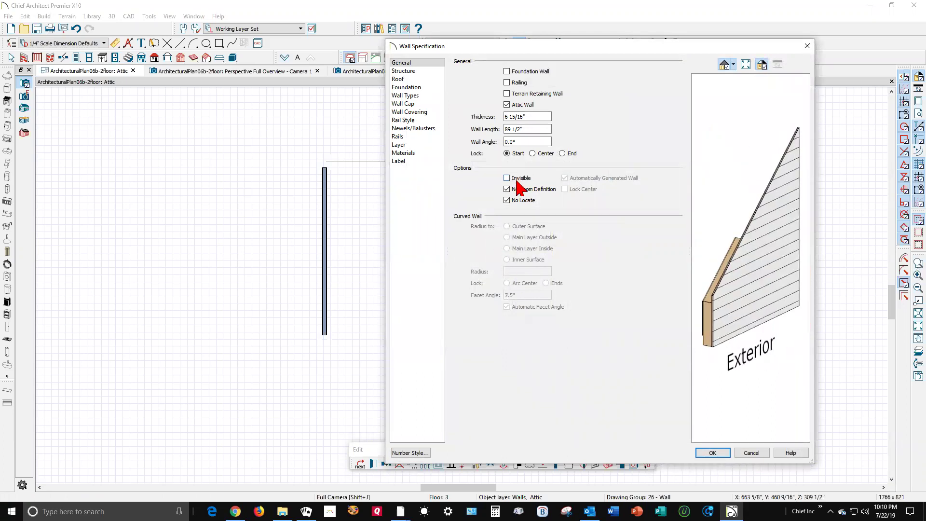
left_click(507, 178)
left_click(713, 451)
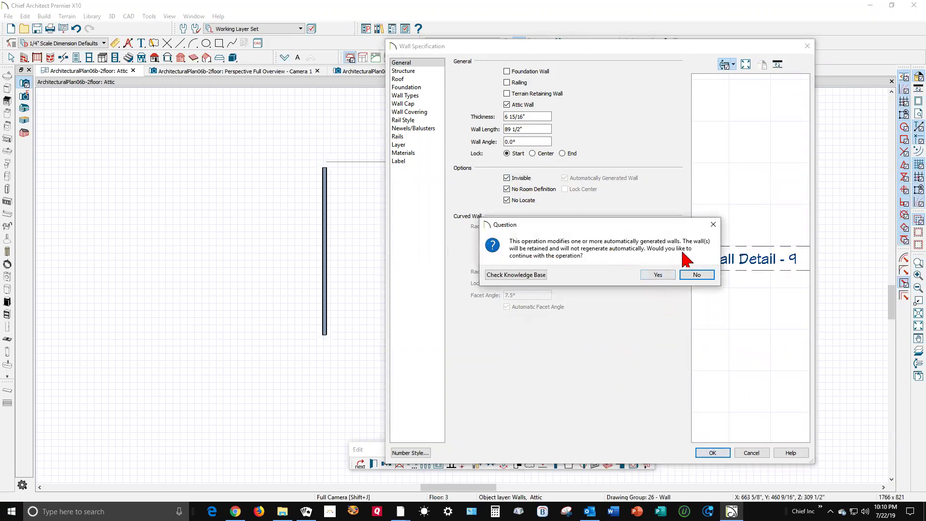
left_click(659, 276)
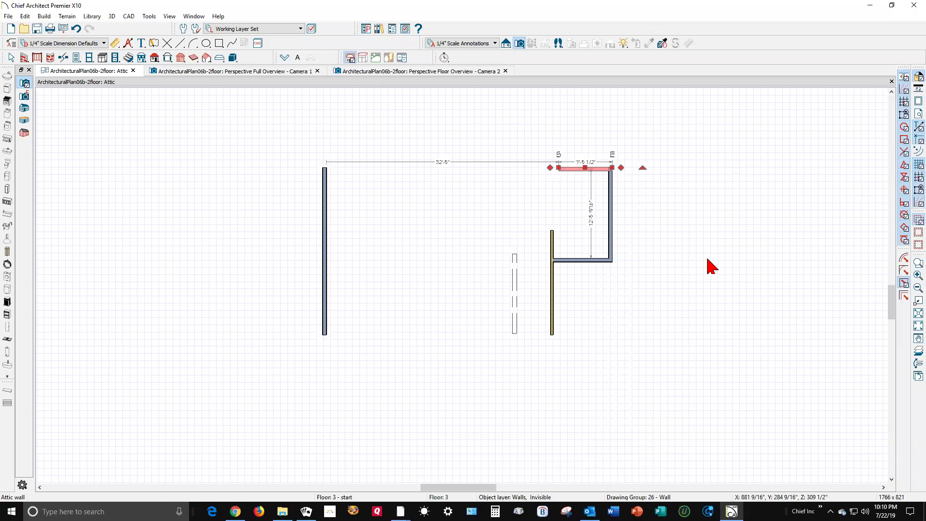
Check the roof and the attic walls in both 3D overviews and close the perspective floor overview
key("ctrl+Tab")
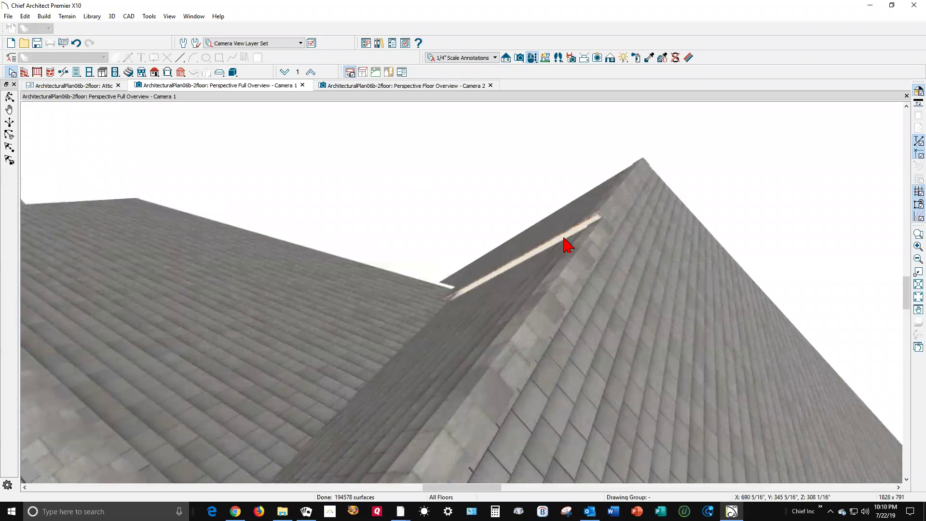
scroll(491, 264, "down", 3)
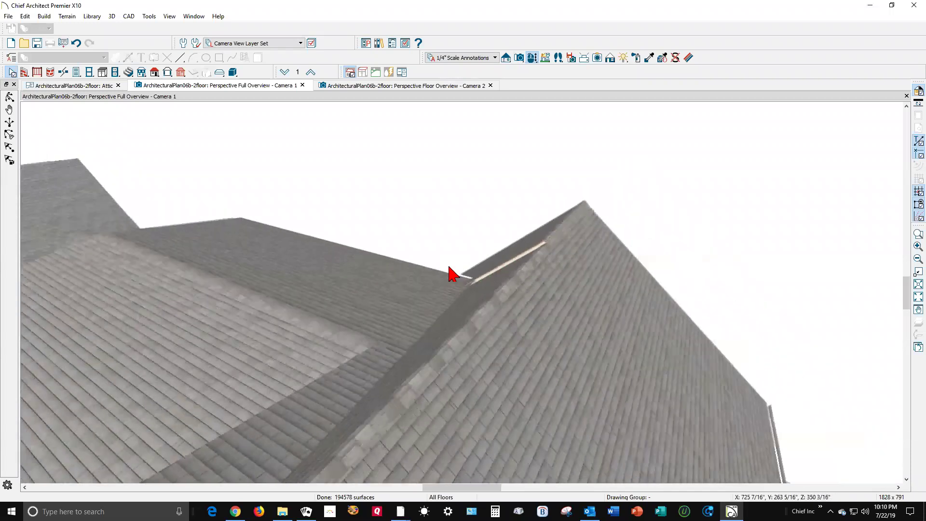
key("ctrl+Tab")
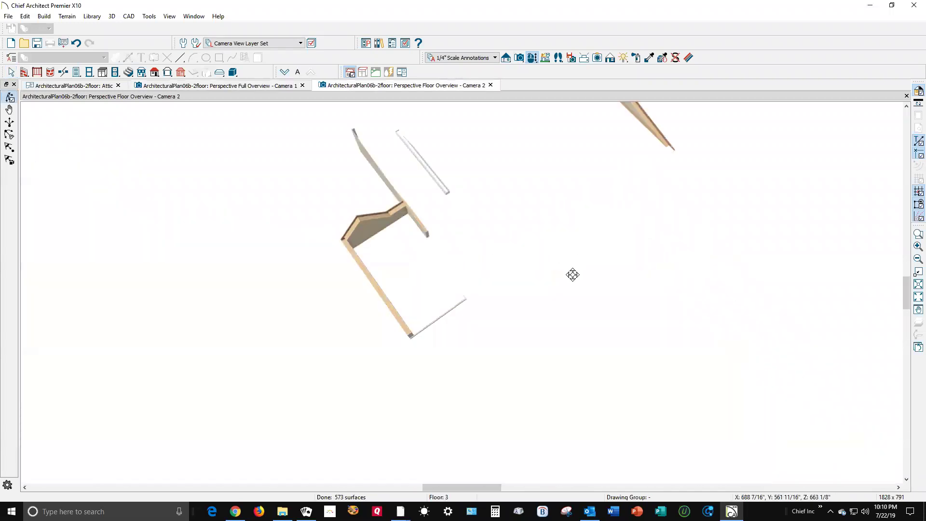
left_click(491, 86)
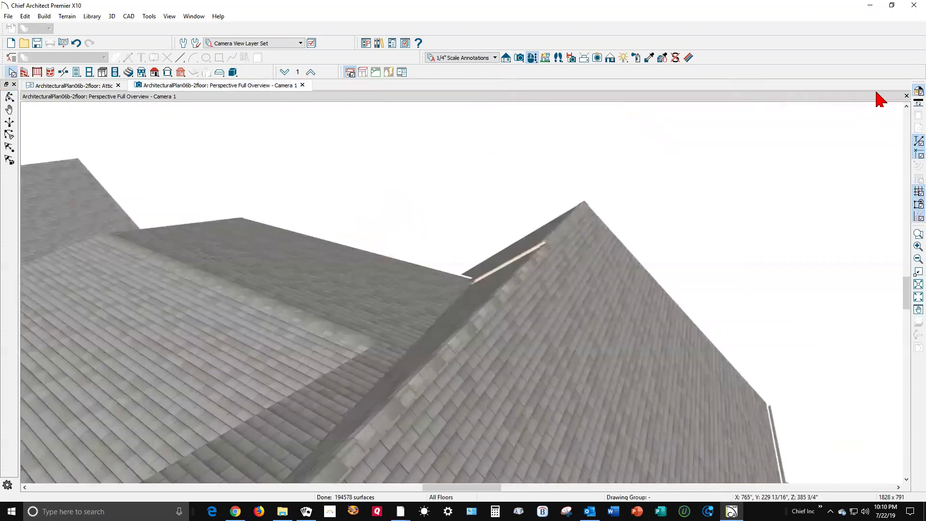
Go down to the second-floor plan and turn on display of the Roof Planes and Roofs, Baselines layers
key("ctrl+Tab")
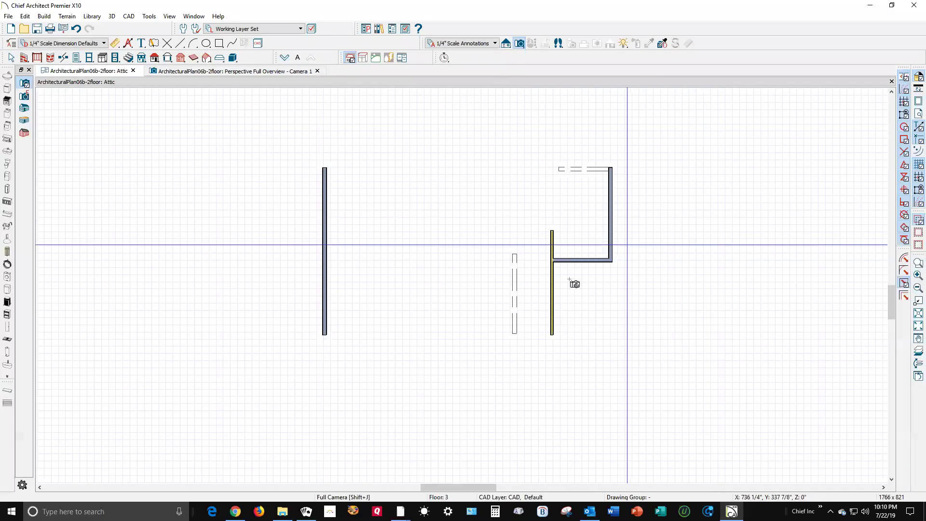
left_click(285, 58)
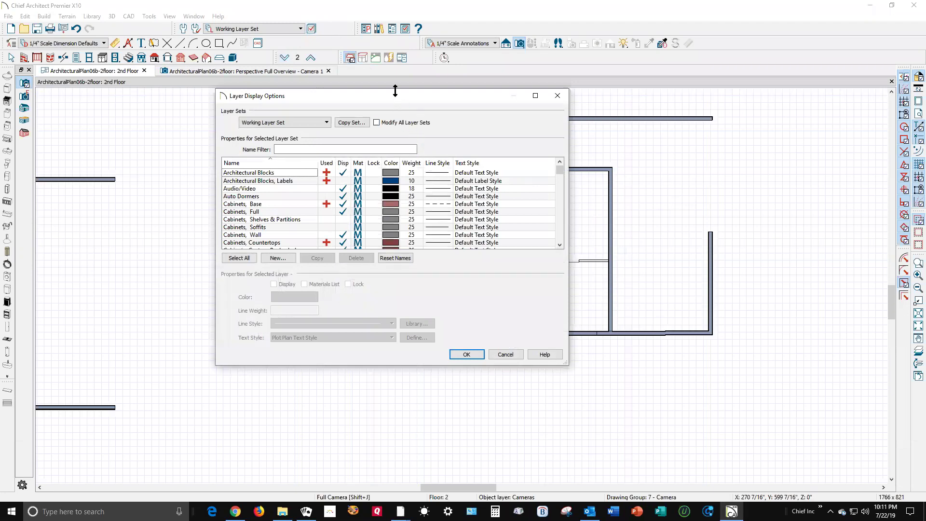
key("r")
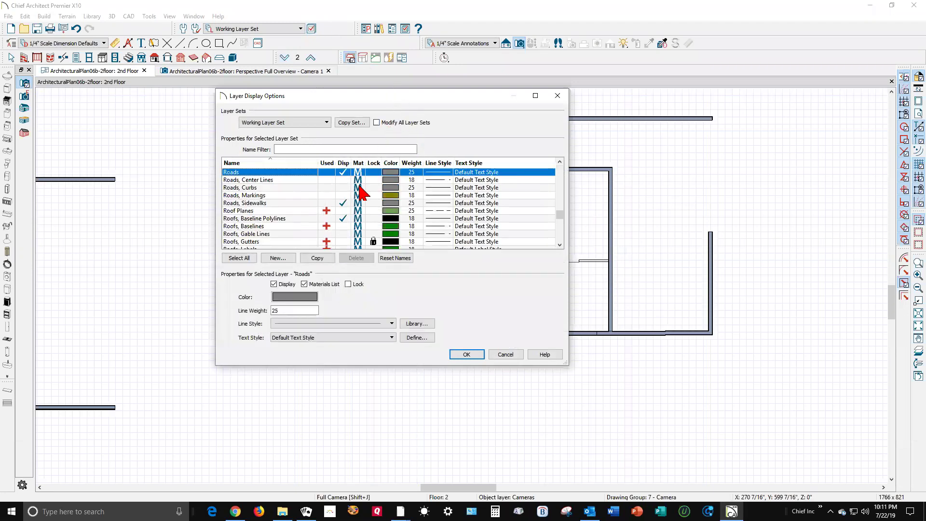
left_click(346, 210)
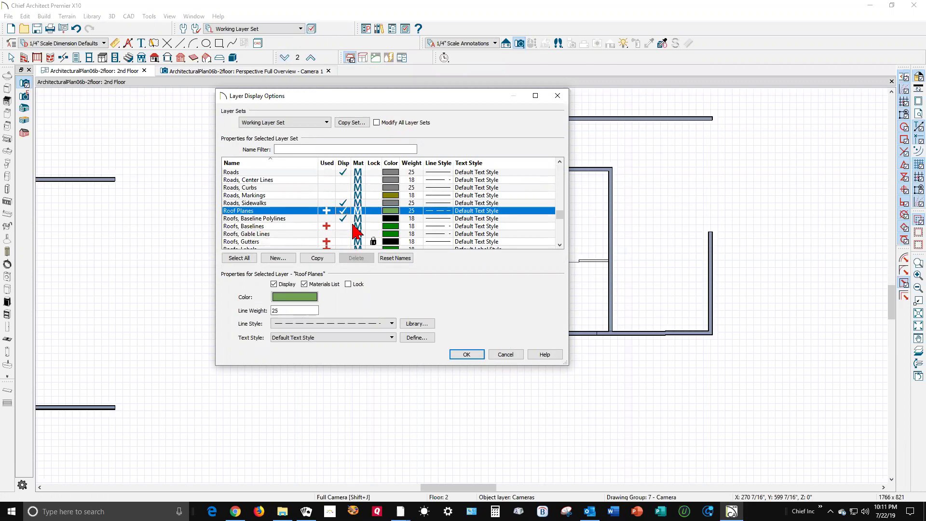
left_click(345, 226)
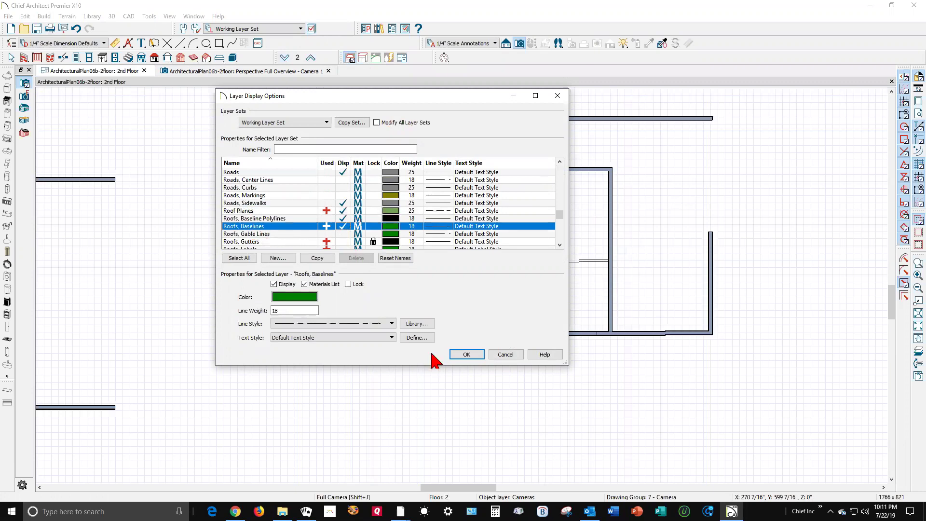
left_click(468, 355)
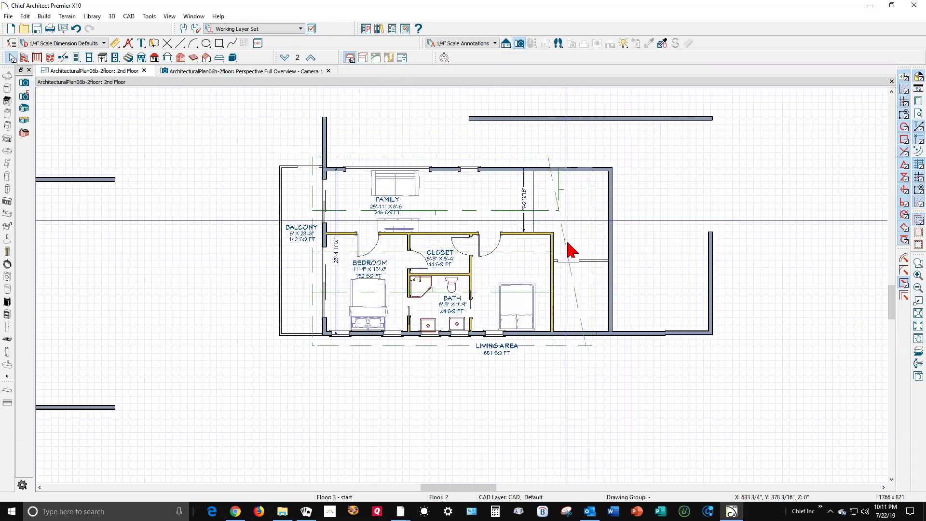
Select the tapered roof plane beside the second-floor bedrooms in the plan to examine its outline
left_click(574, 291)
left_click(592, 229)
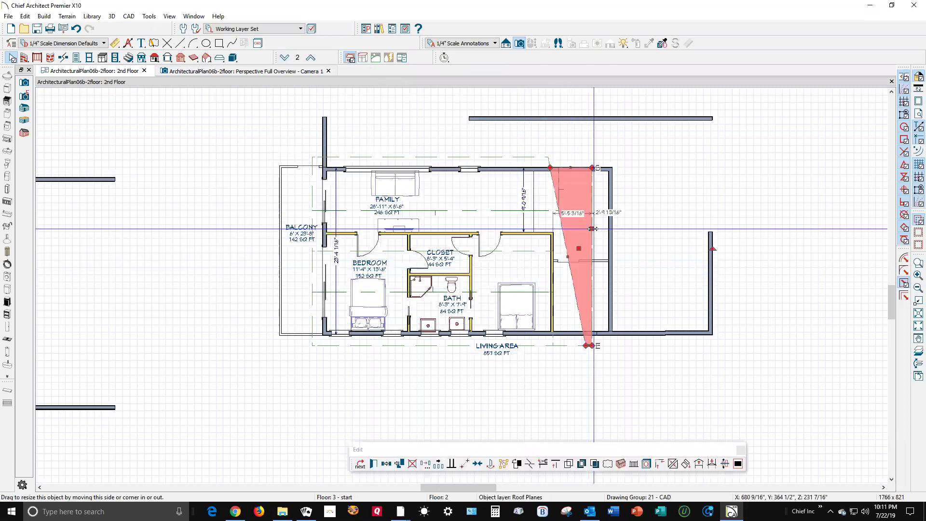
left_click(594, 225)
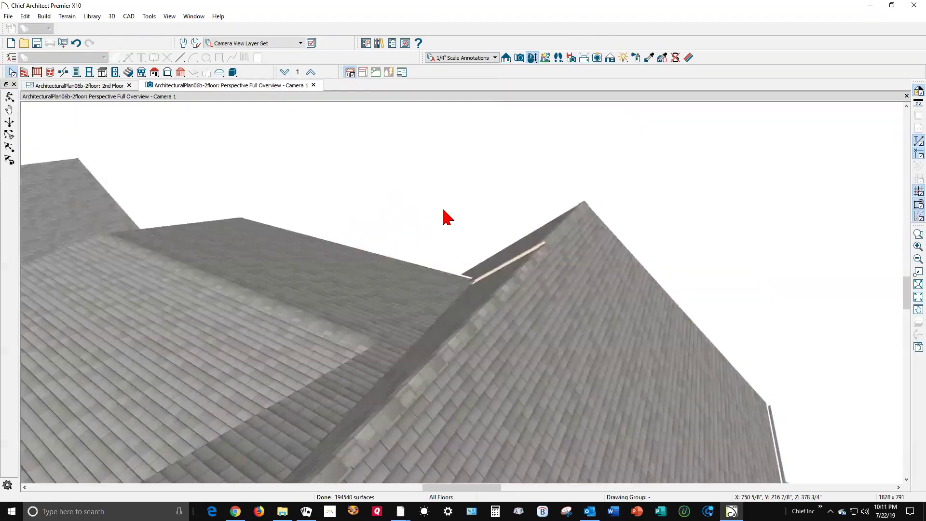
In the full overview, select the roof plane at the junction and the small piece beside it to examine how they meet
scroll(470, 193, "down", 5)
scroll(458, 226, "up", 2)
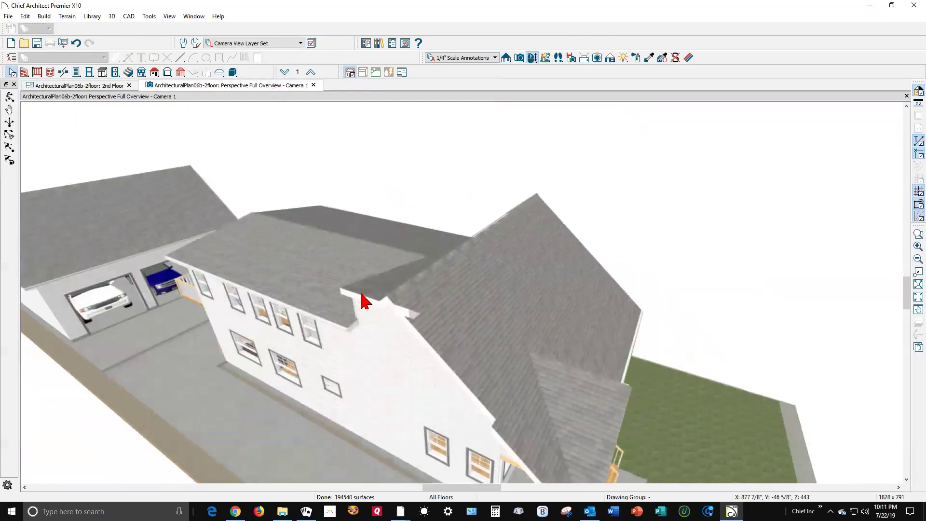
left_click(368, 294)
scroll(408, 260, "up", 1)
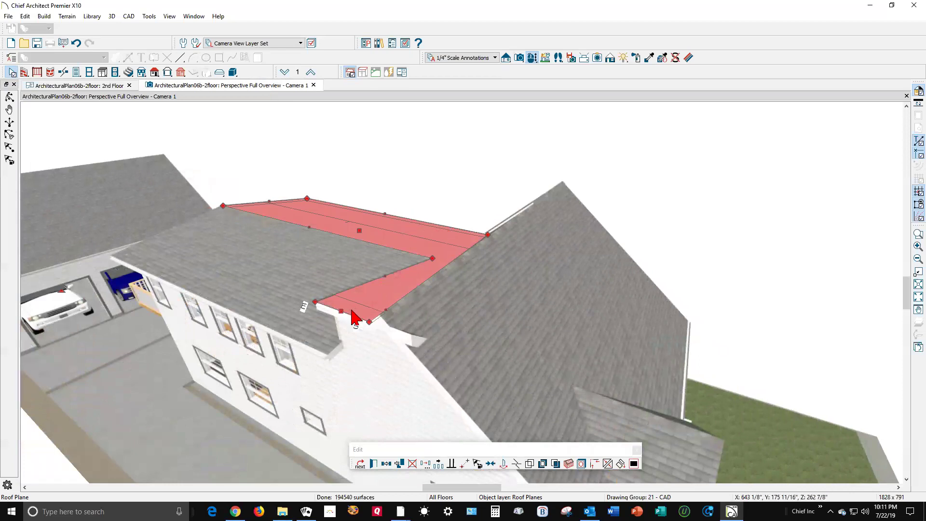
left_click(418, 347)
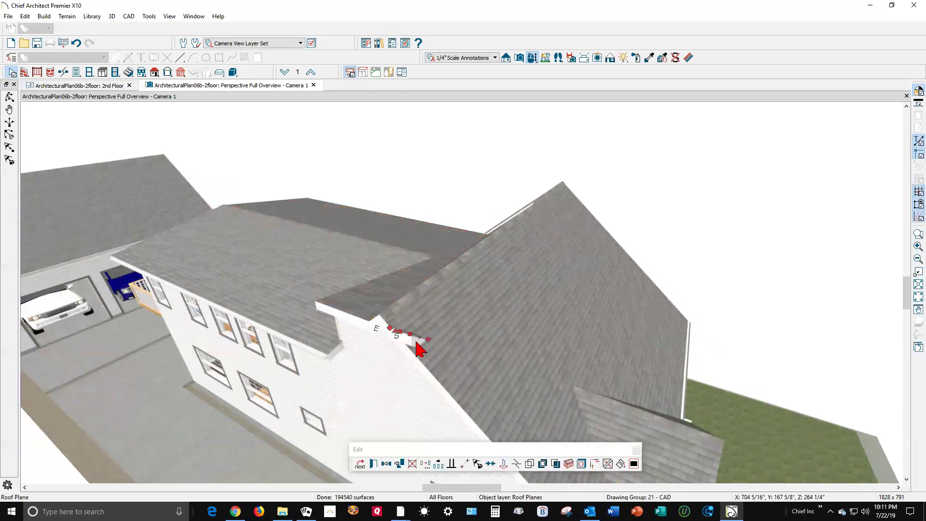
scroll(416, 350, "up", 3)
scroll(415, 351, "down", 3)
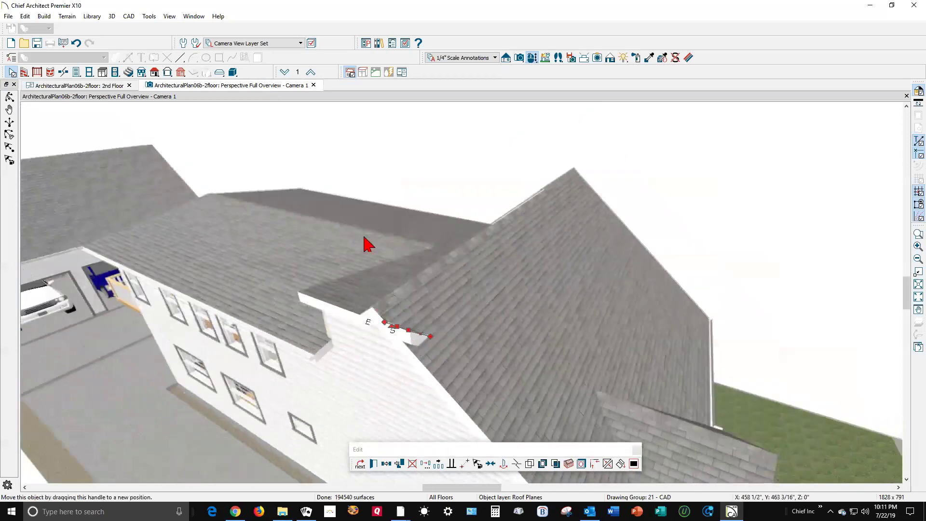
Delete the small stray triangular roof plane at the main roof's edge, turning Auto Rebuild Roofs off
left_click(10, 97)
left_click_drag(374, 314, 352, 311)
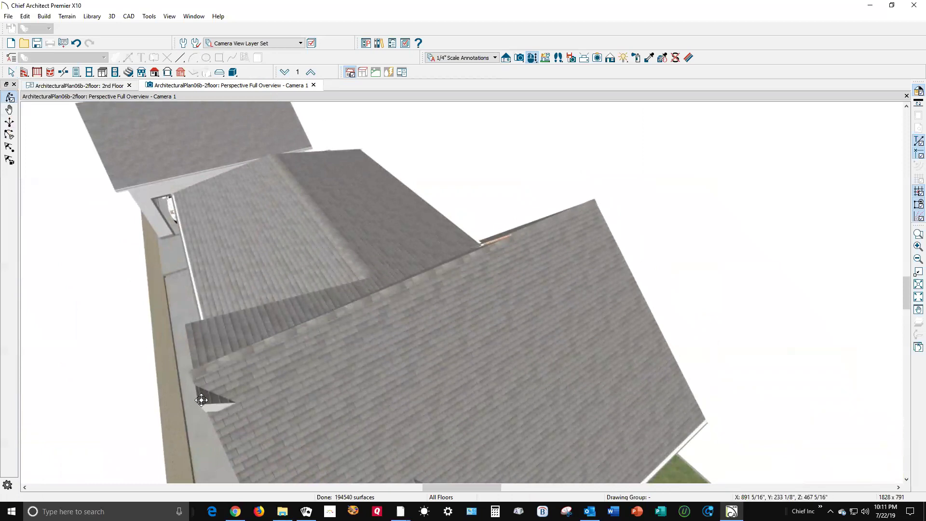
key("space")
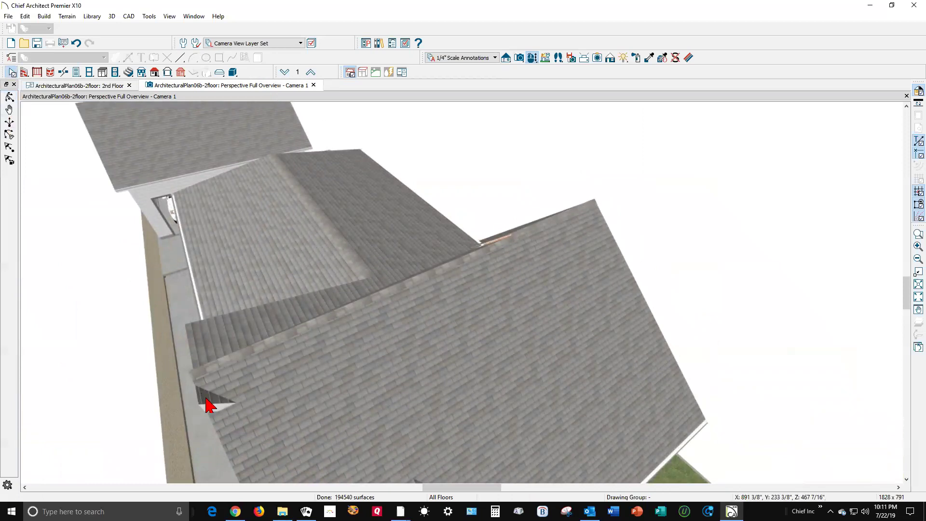
left_click(211, 404)
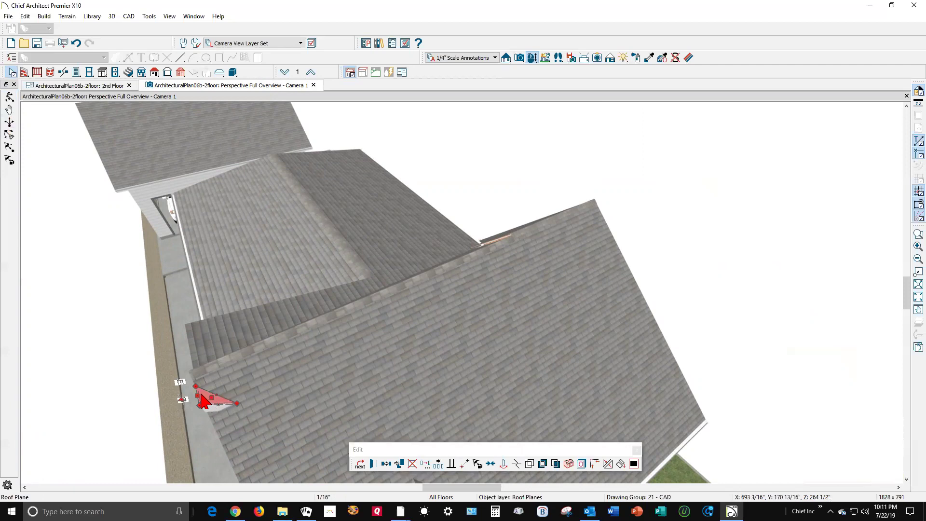
key("Delete")
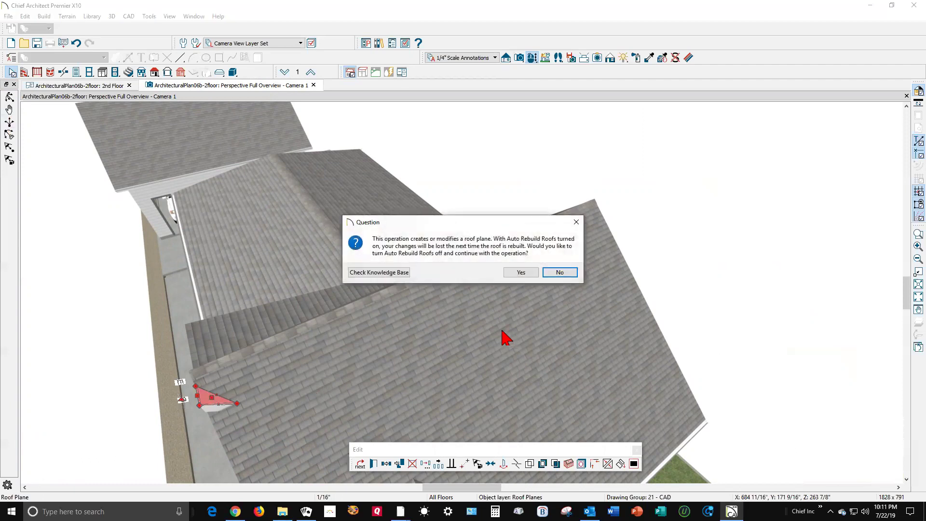
left_click(521, 273)
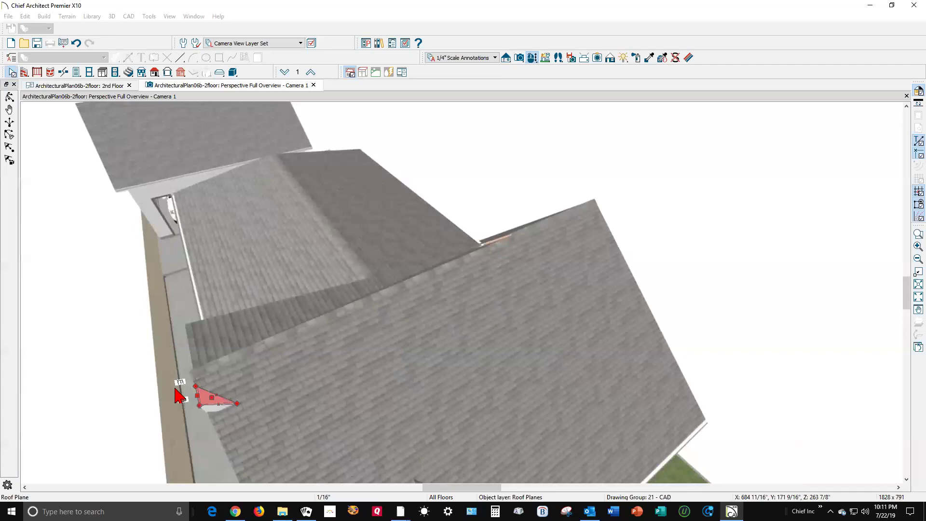
key("Delete")
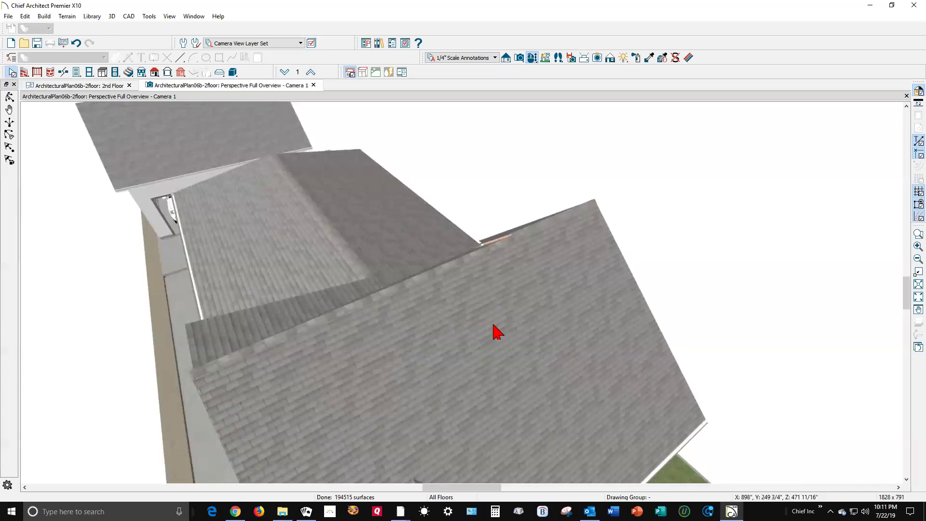
Delete the lower roof plane beside the front gable's ridge and extend the narrow plane above it down to the gable end
scroll(482, 323, "down", 2)
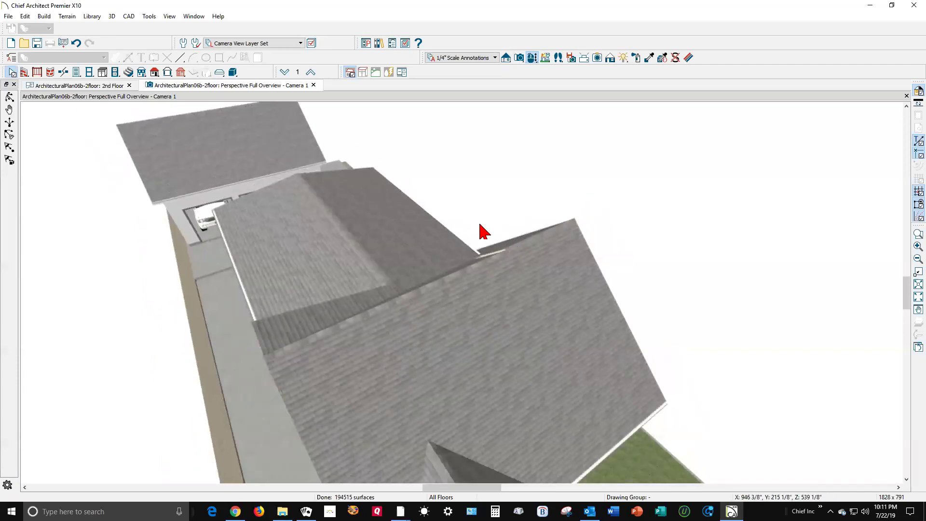
left_click(9, 99)
left_click_drag(316, 186, 114, 227)
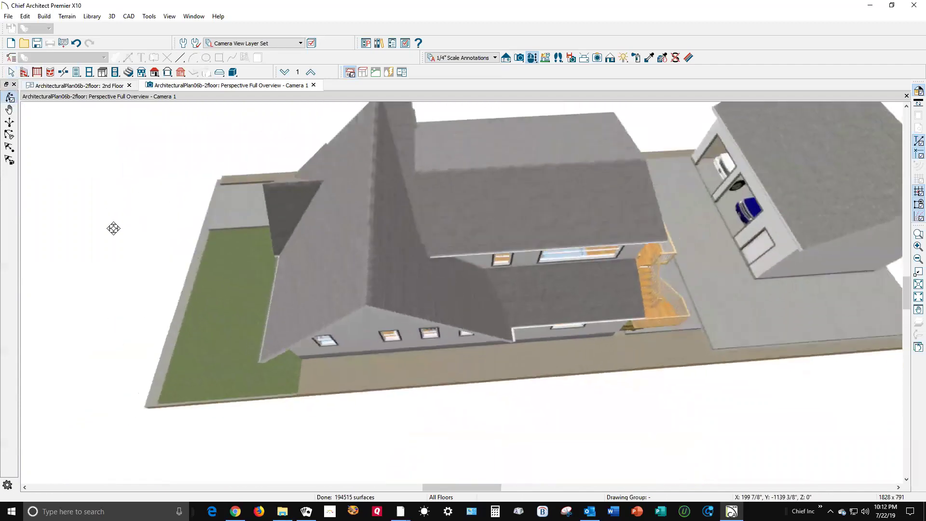
scroll(400, 234, "up", 2)
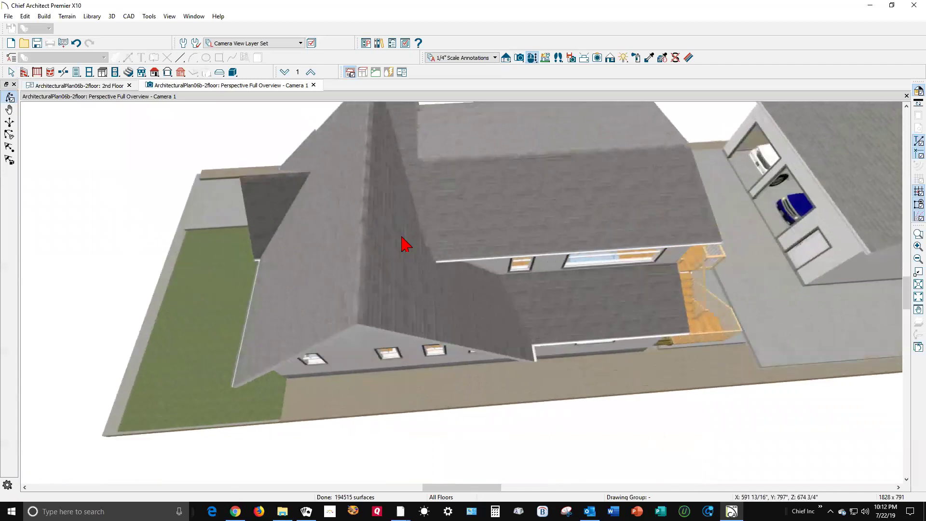
left_click(393, 235)
left_click(380, 288)
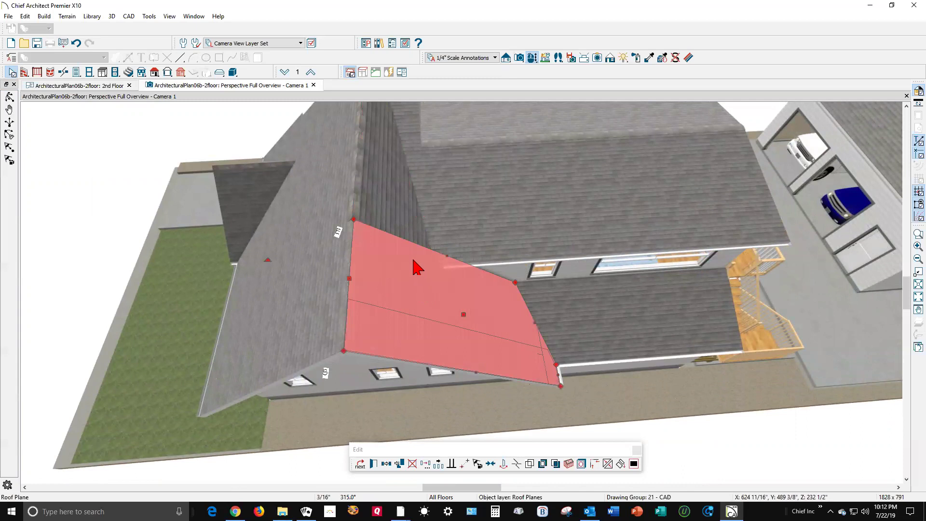
key("Delete")
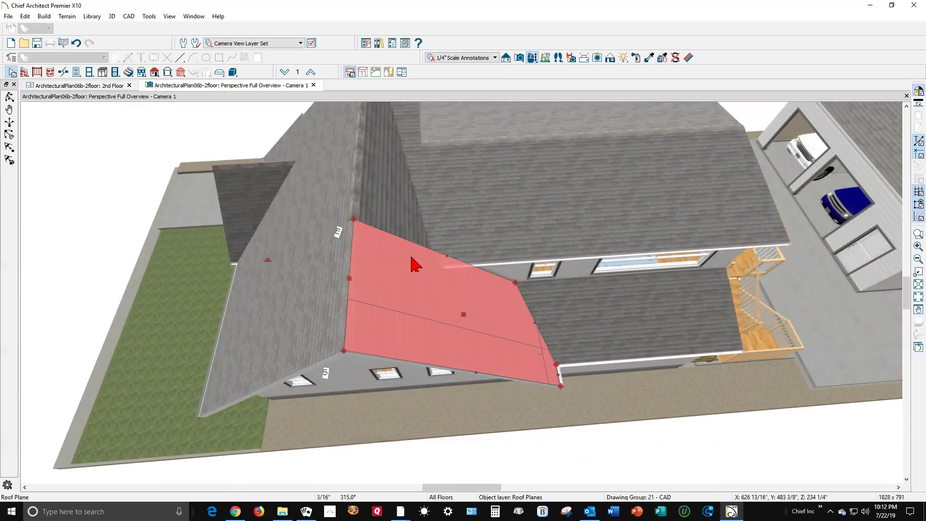
left_click(397, 239)
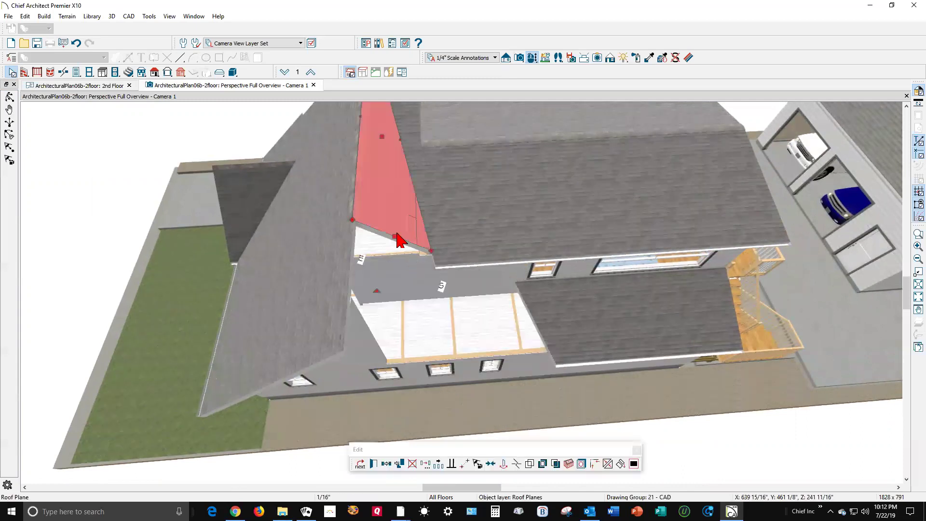
left_click_drag(395, 237, 339, 351)
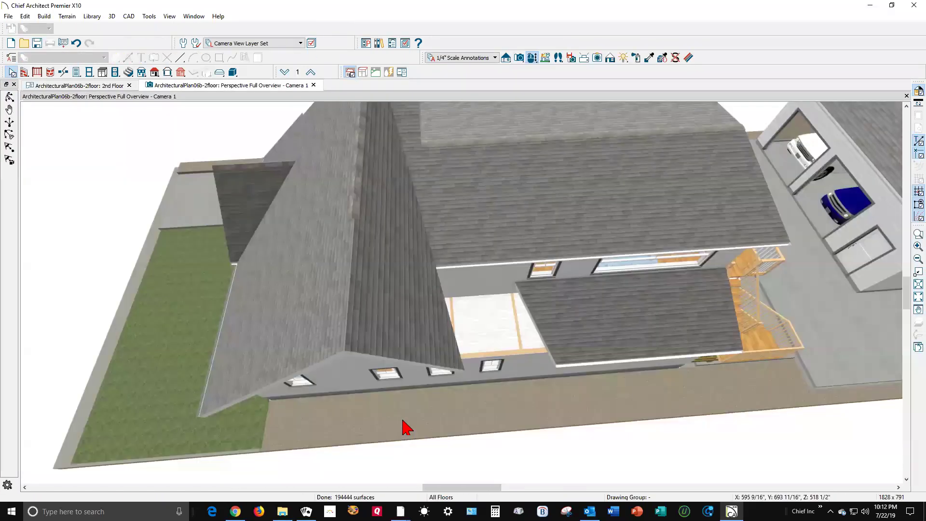
Switch to the floor plan and go down to the first floor
key("ctrl+Tab")
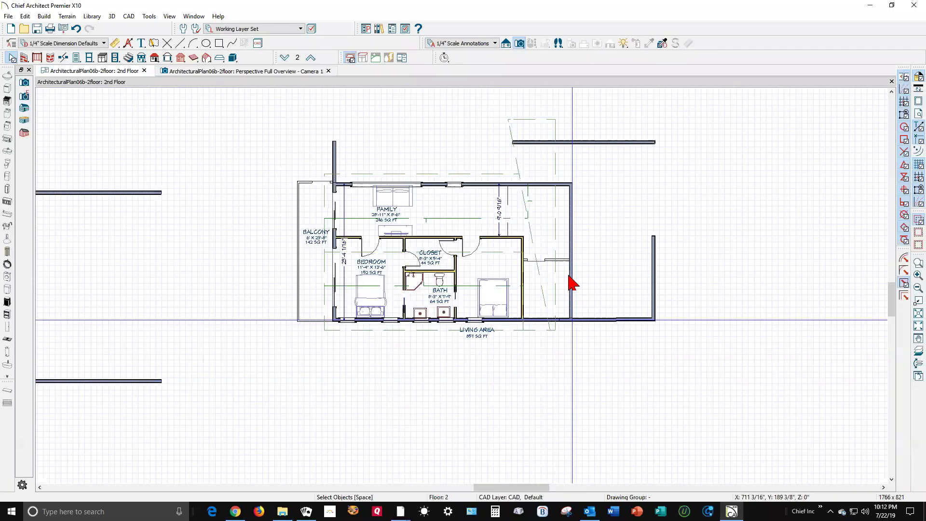
scroll(570, 277, "up", 2)
scroll(542, 298, "down", 4)
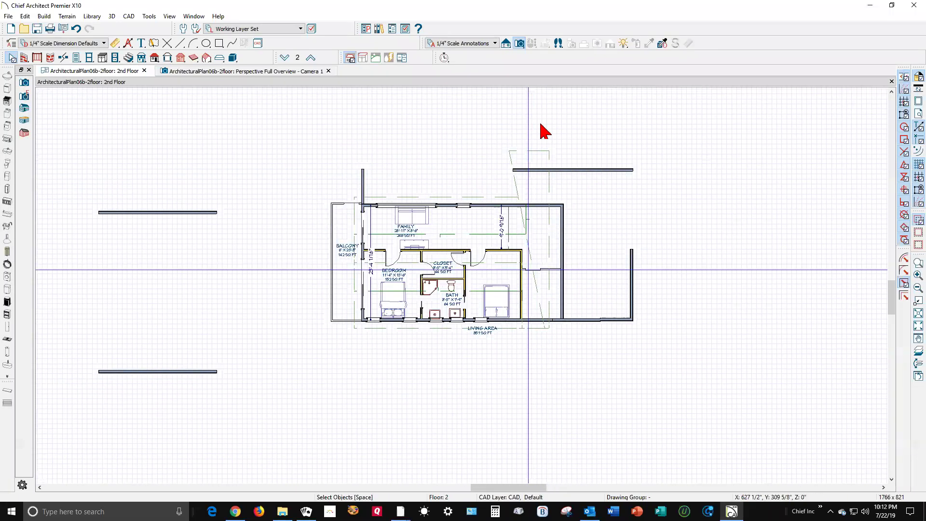
left_click(284, 58)
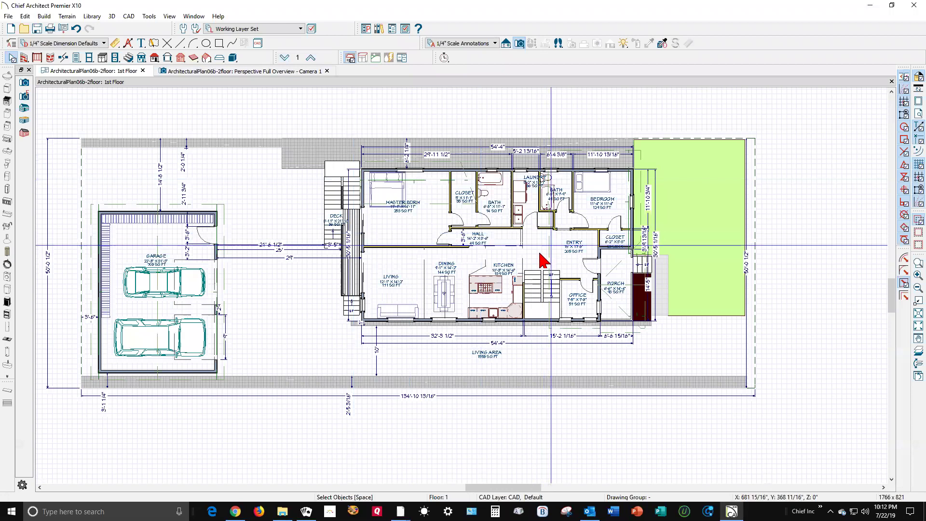
scroll(521, 179, "up", 3)
scroll(553, 269, "up", 1)
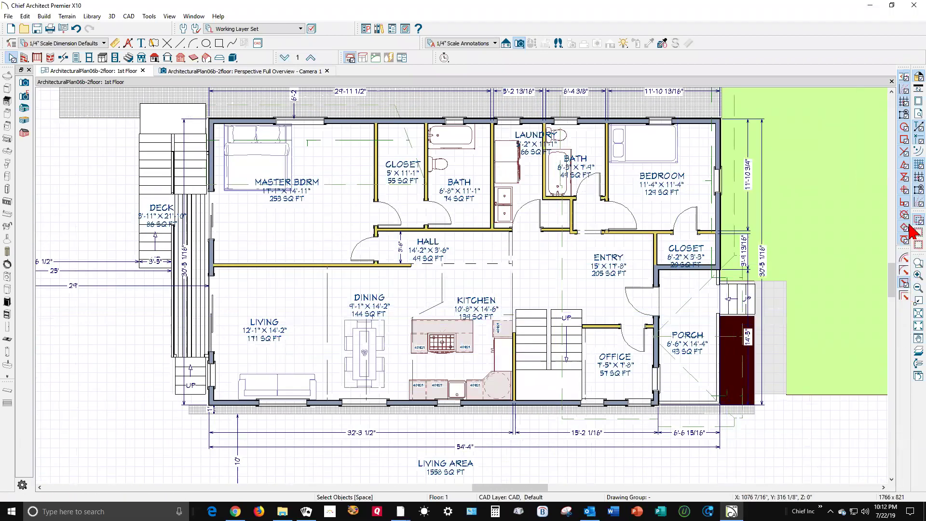
Turn off grid snapping in the plan
left_click(914, 176)
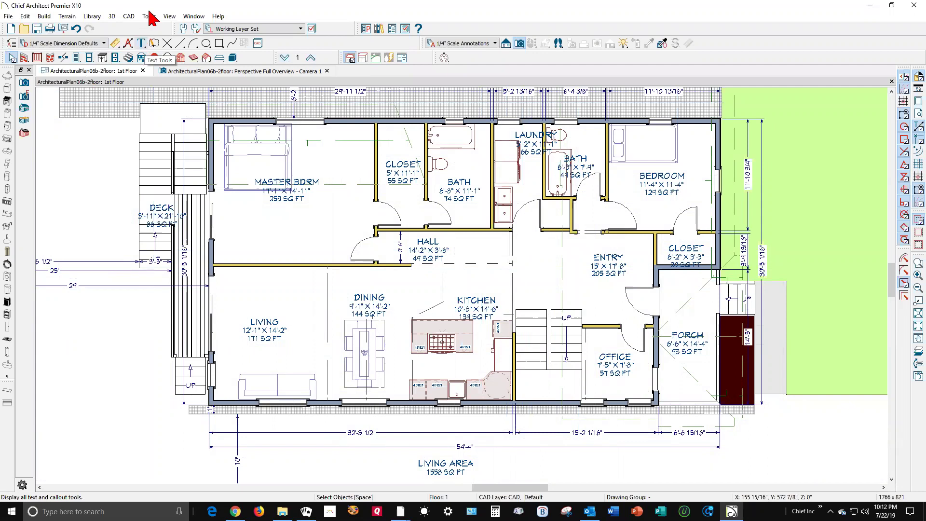
left_click(169, 17)
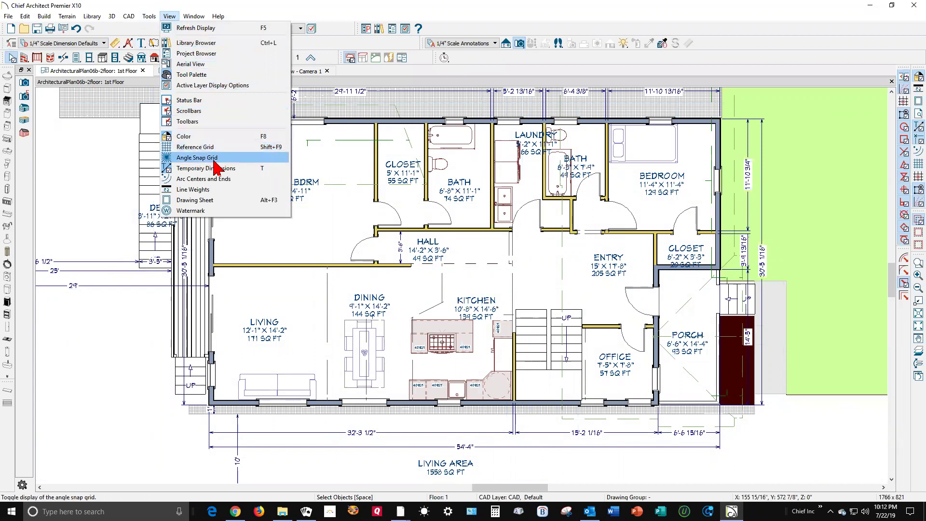
left_click(761, 10)
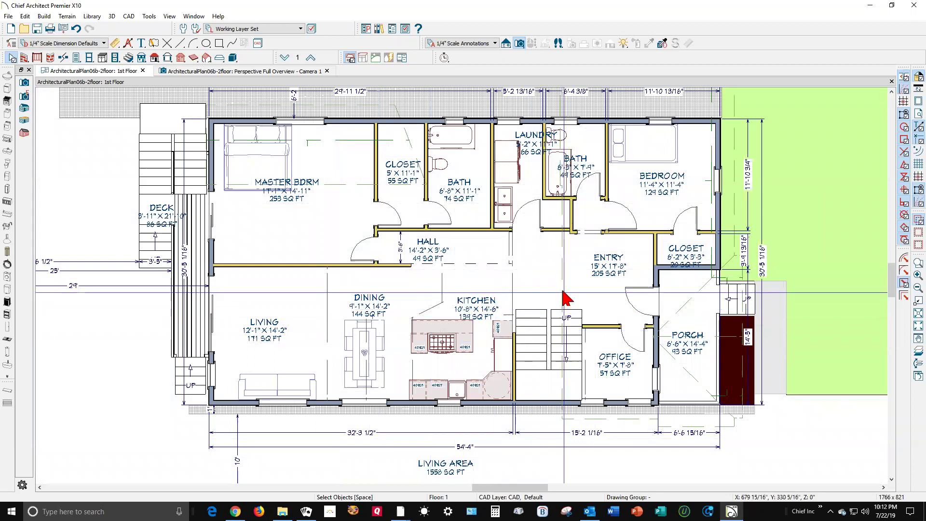
Select the roof plane over the entry and office and align its projecting edge beside the porch with the adjoining edge
left_click(627, 297)
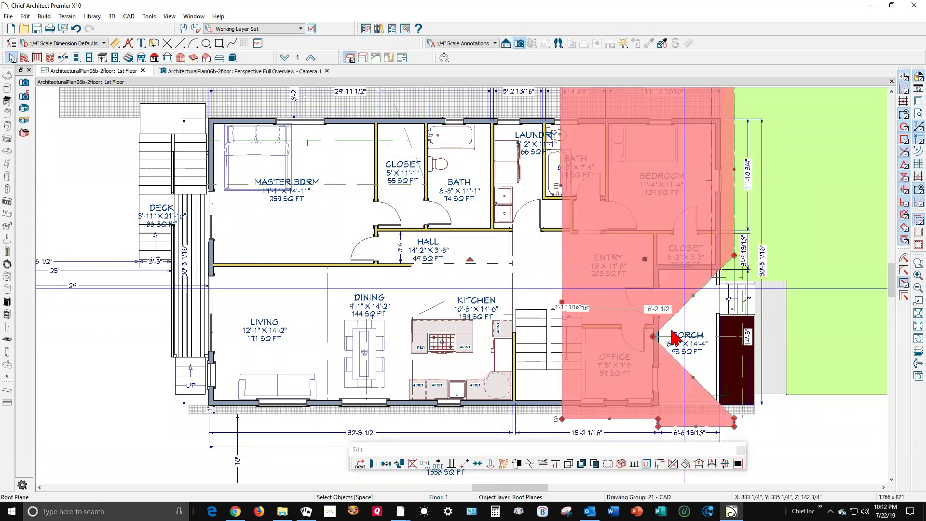
scroll(694, 298, "down", 1)
scroll(703, 431, "up", 4)
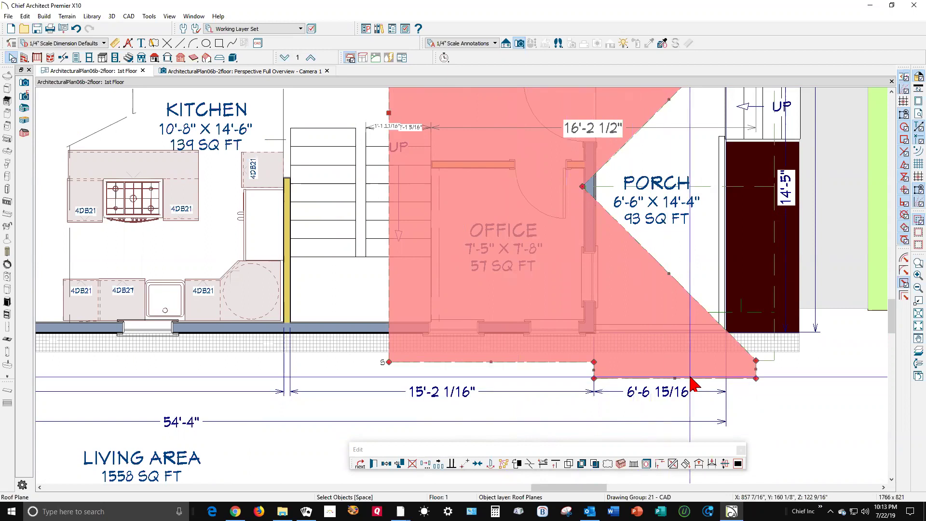
left_click_drag(676, 377, 594, 363)
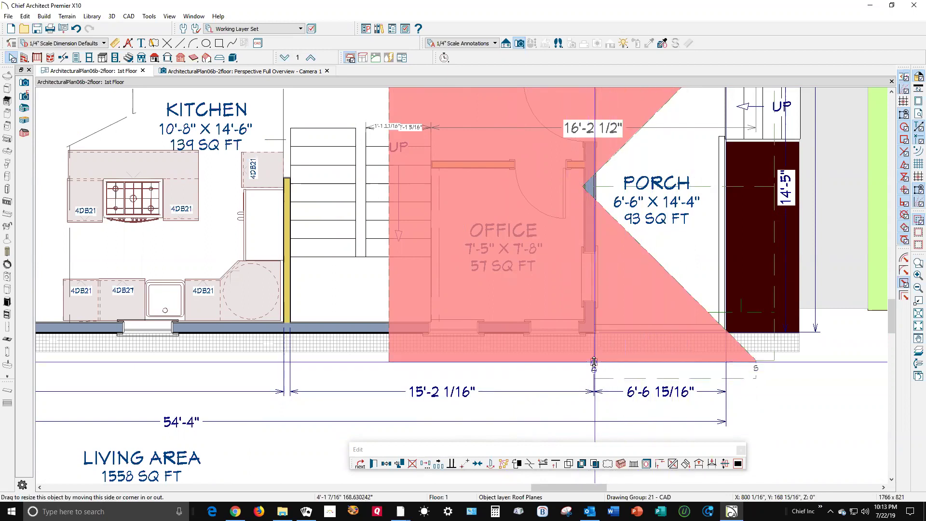
scroll(596, 386, "up", 4)
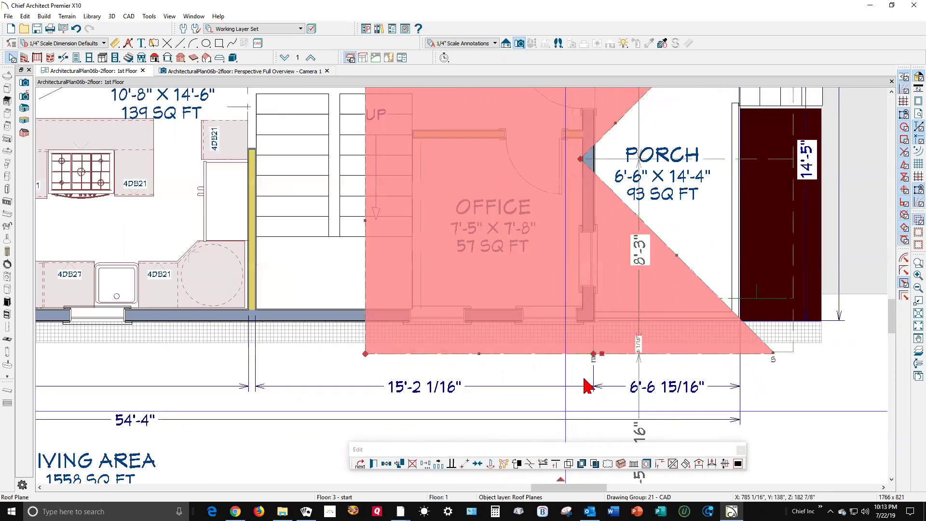
Move the extra corner on the roof plane's straightened edge to its outer porch-side end, merging the two edge segments
scroll(544, 324, "down", 5)
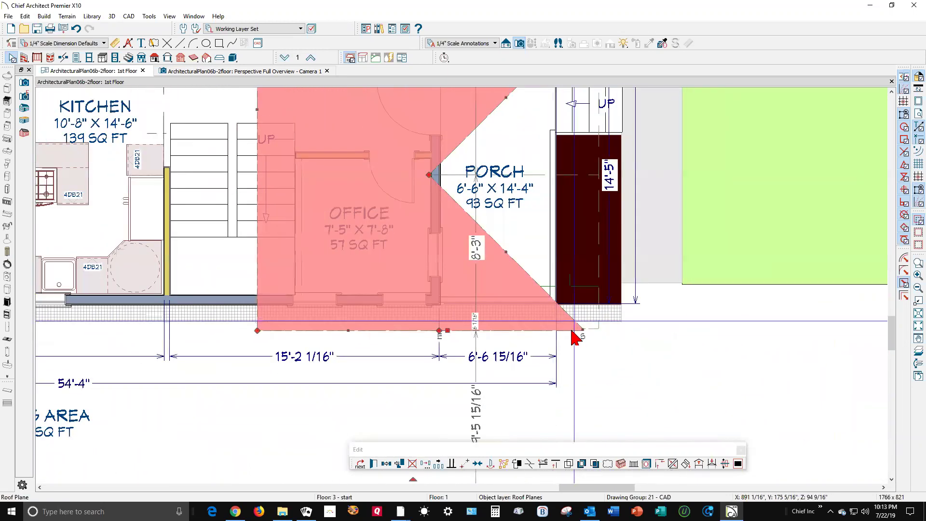
scroll(562, 355, "up", 4)
scroll(559, 350, "up", 2)
scroll(672, 331, "up", 2)
scroll(644, 271, "up", 4)
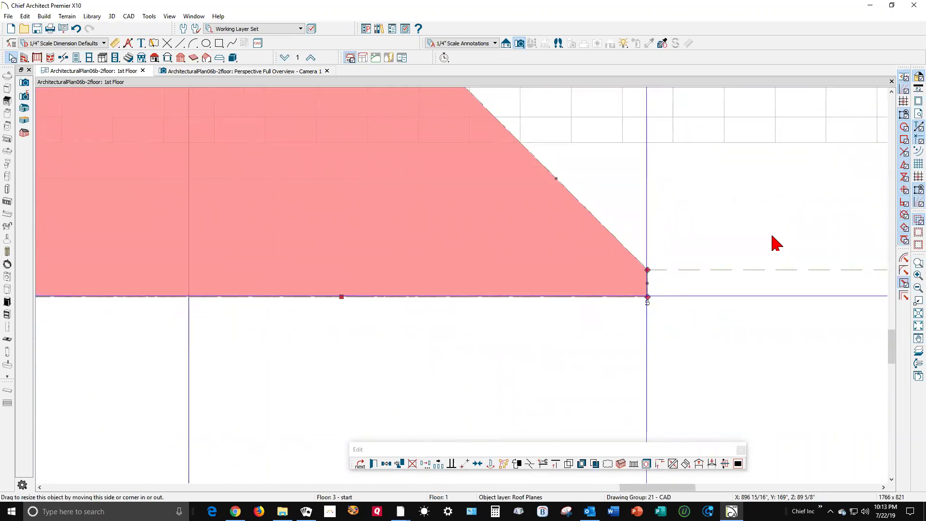
scroll(782, 260, "down", 7)
scroll(406, 275, "up", 1)
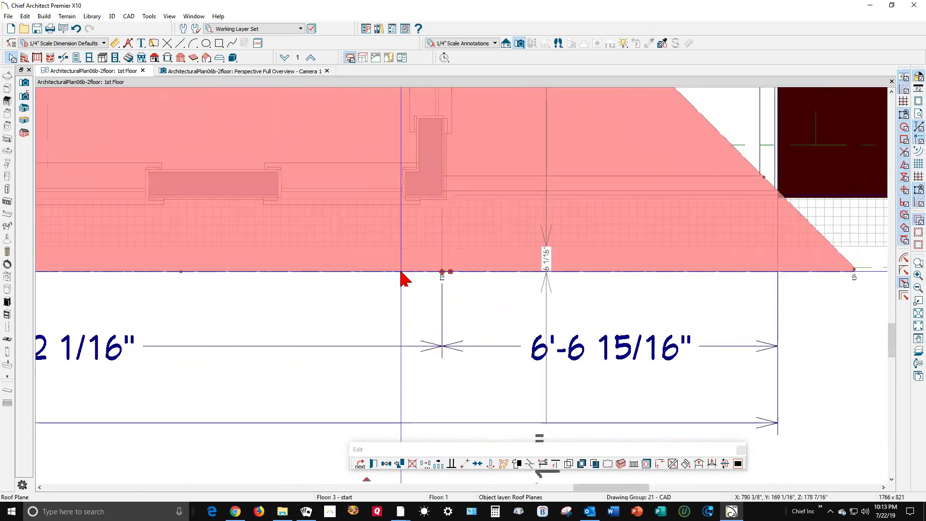
scroll(486, 275, "down", 1)
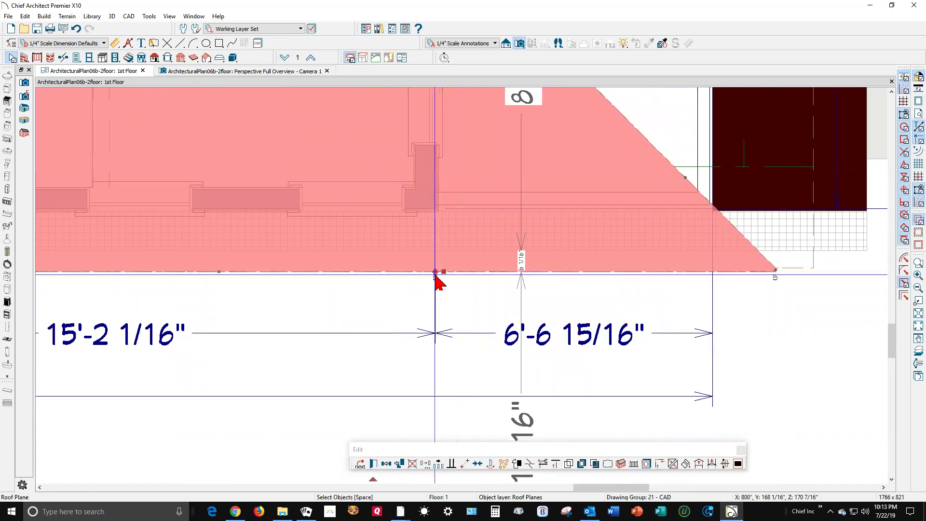
left_click_drag(491, 270, 775, 272)
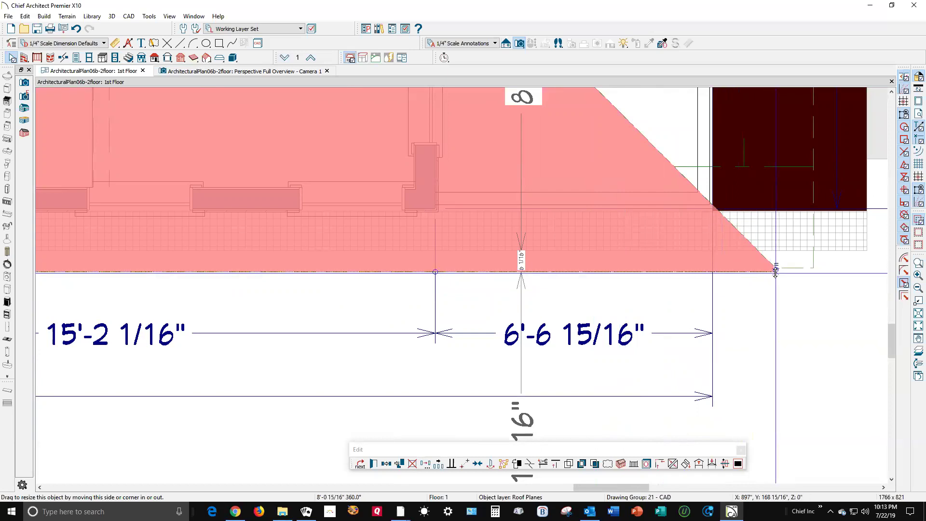
left_click(800, 306)
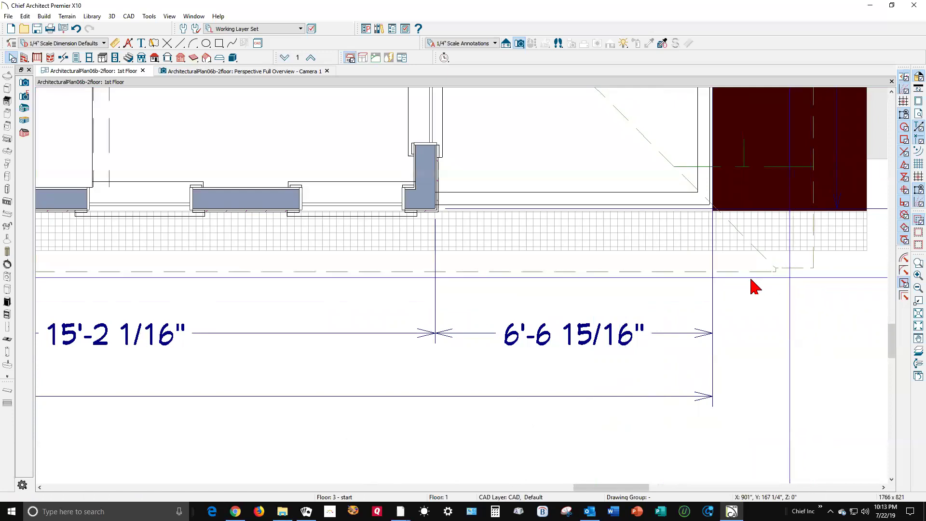
Select the roof plane over the entry, and then the one over the master bedroom, to examine their outlines in the plan
scroll(757, 281, "down", 1)
scroll(820, 304, "down", 5)
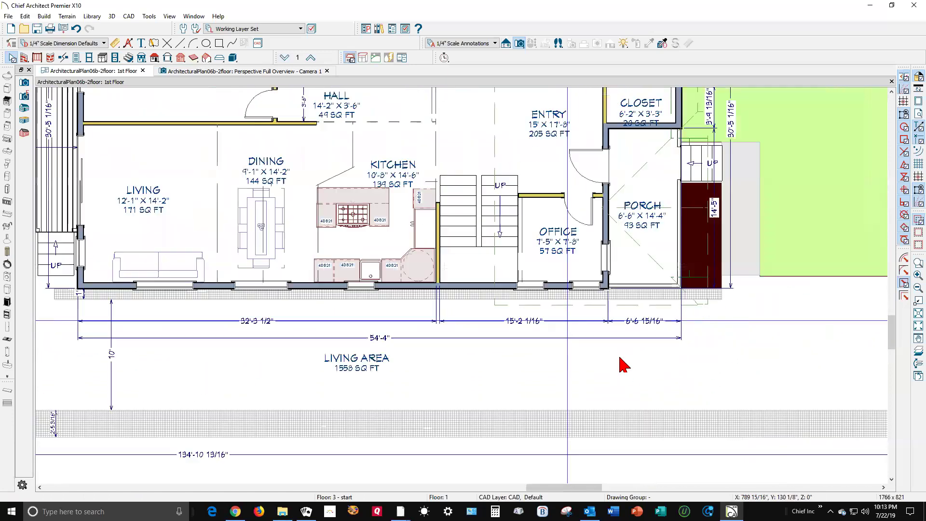
scroll(506, 275, "down", 2)
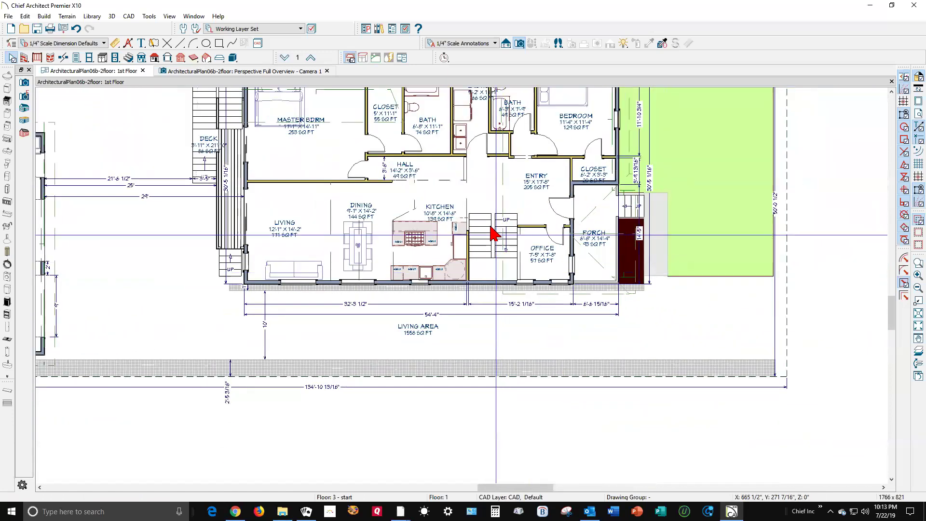
left_click(503, 187)
scroll(513, 213, "down", 3)
scroll(515, 223, "up", 4)
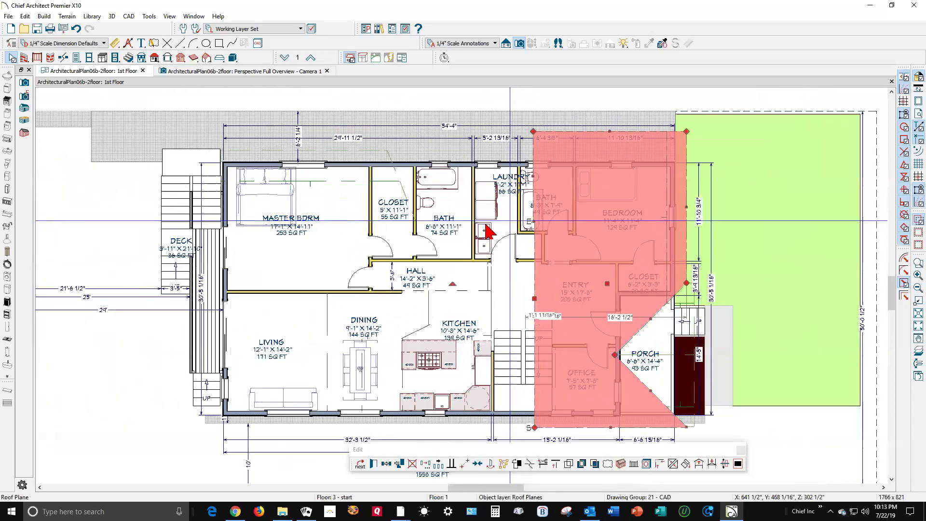
key("Escape")
left_click(339, 222)
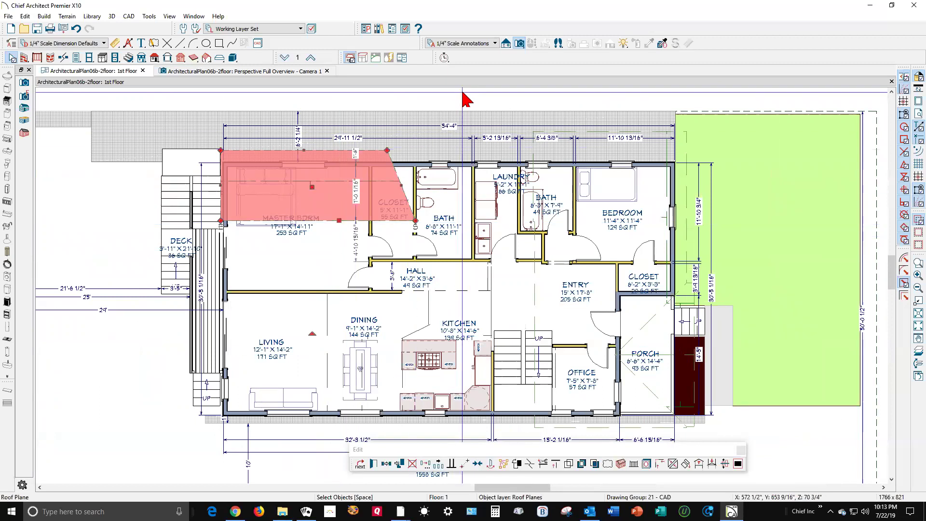
key("Delete")
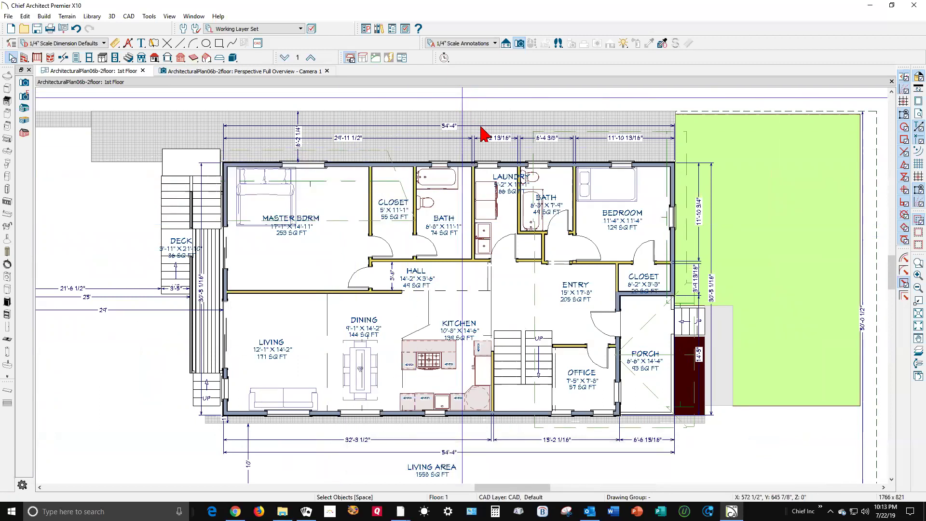
In the full overview, align the projecting lower section of the front roof plane's ridge edge with its upper section
key("ctrl+Tab")
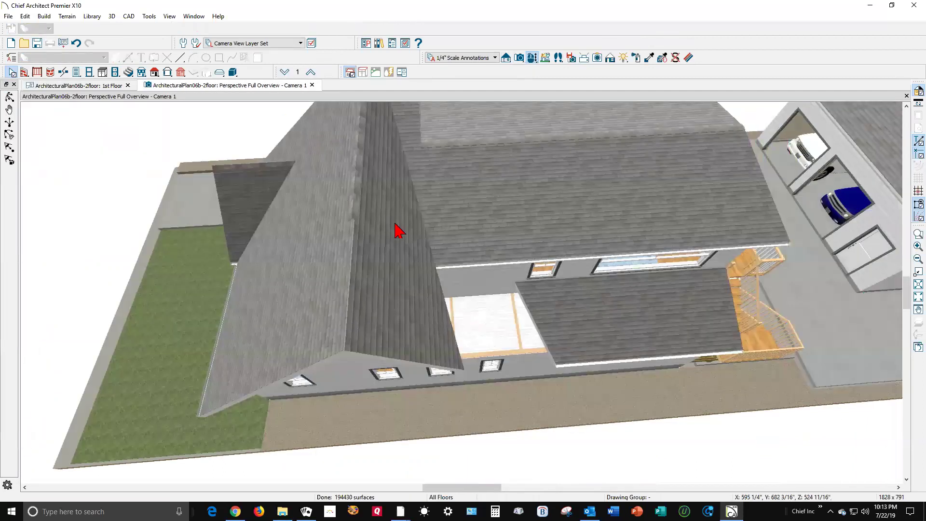
scroll(555, 358, "down", 3)
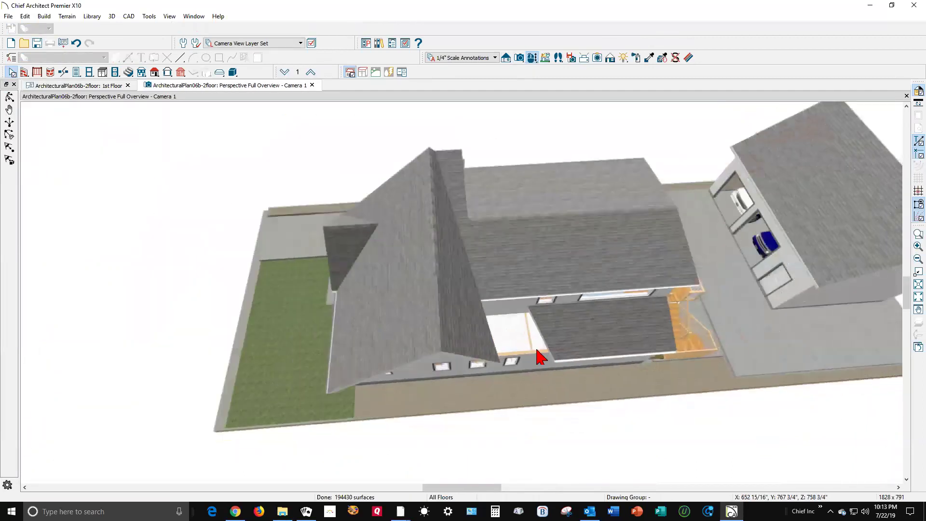
scroll(431, 323, "up", 2)
left_click(441, 323)
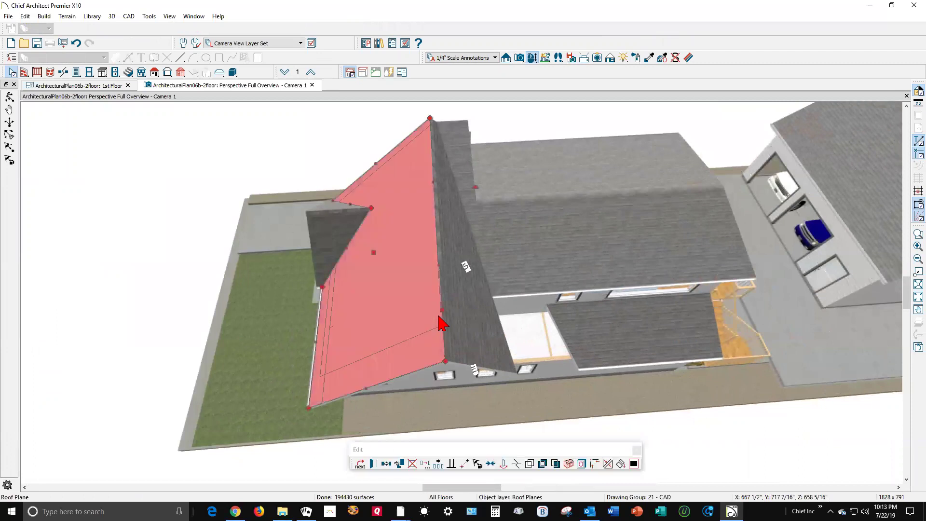
scroll(442, 302, "up", 5)
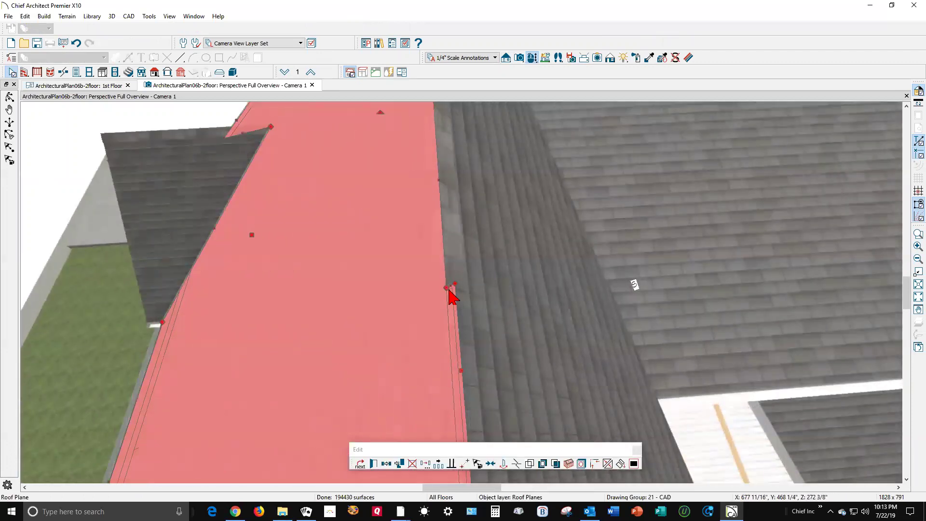
scroll(452, 296, "down", 3)
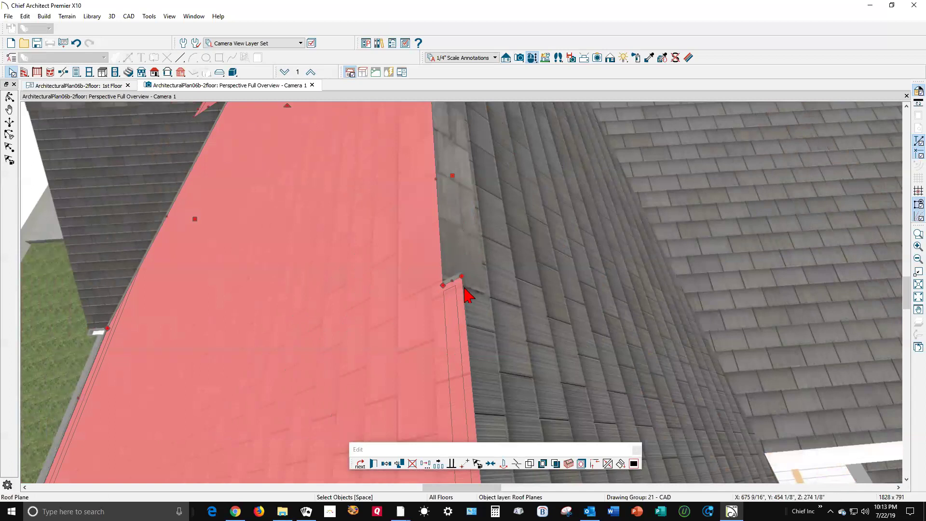
left_click_drag(461, 278, 441, 285)
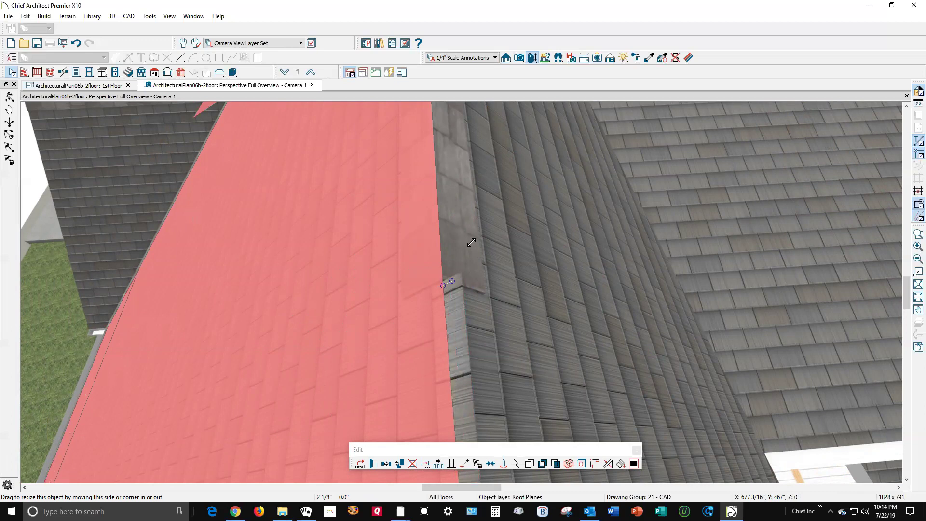
Finish aligning the front roof plane's ridge edge, move its extra corner to the gable end, and decline and suppress the pitch-or-height change prompt
left_click_drag(471, 242, 476, 248)
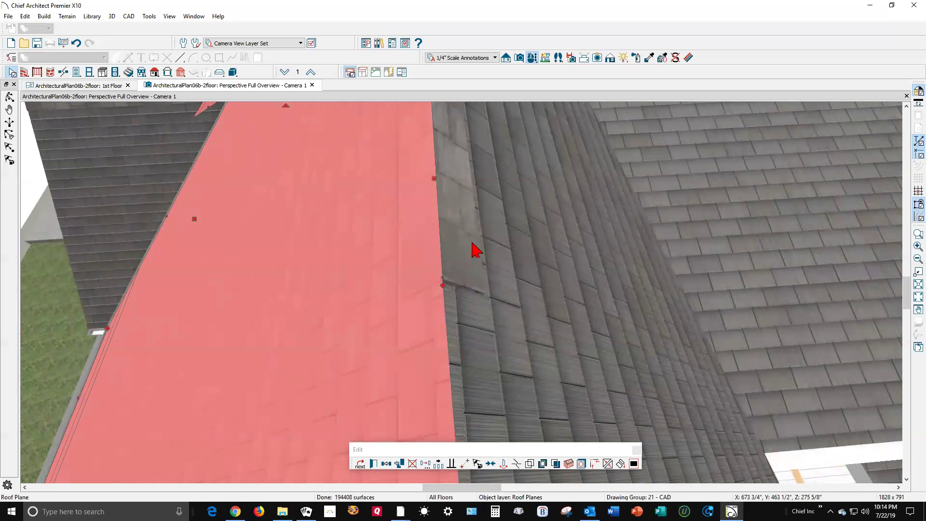
scroll(471, 233, "down", 5)
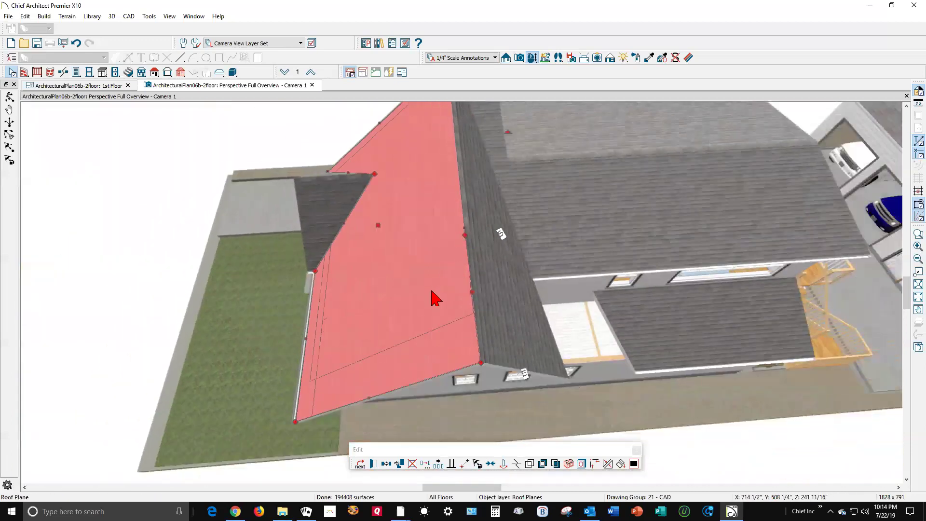
scroll(459, 304, "up", 3)
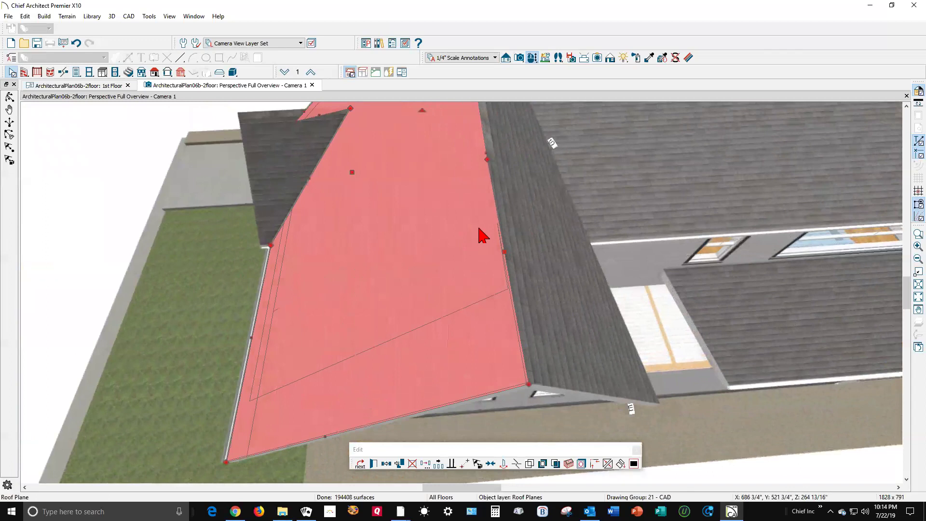
left_click_drag(487, 159, 531, 383)
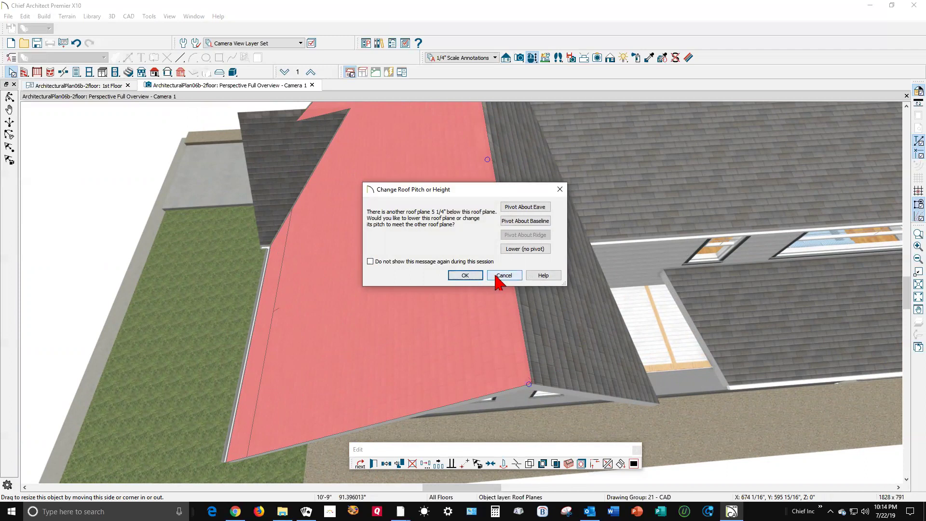
left_click(370, 262)
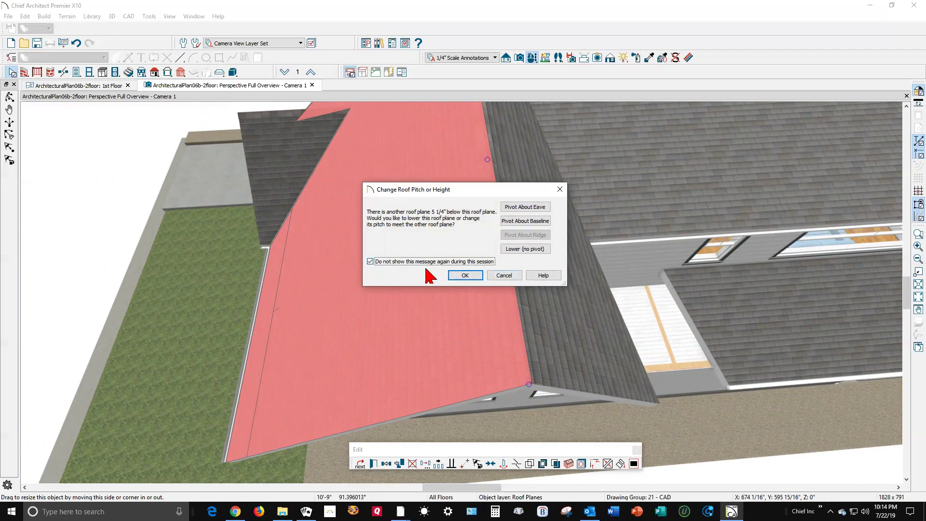
left_click(504, 276)
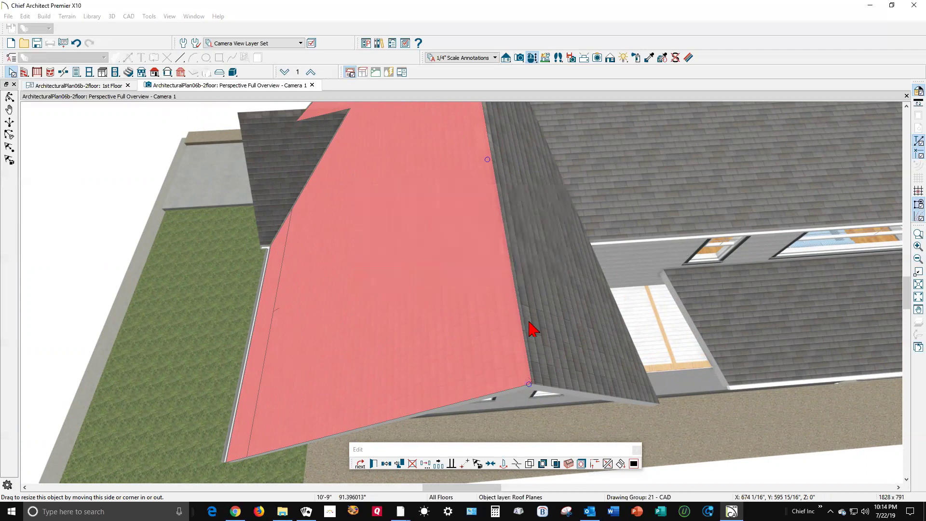
Join the roof plane on the inner side of the front ridge with the front roof plane
right_click(531, 329)
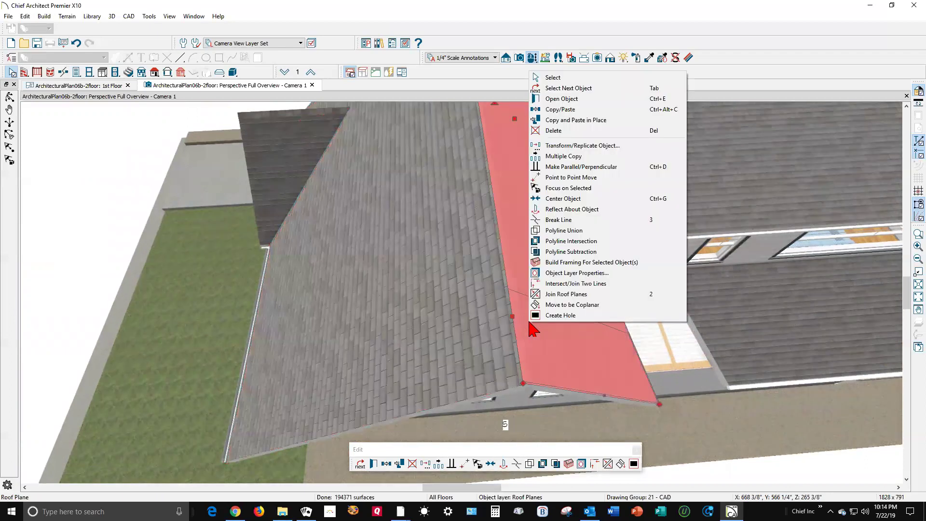
left_click(536, 294)
left_click(506, 332)
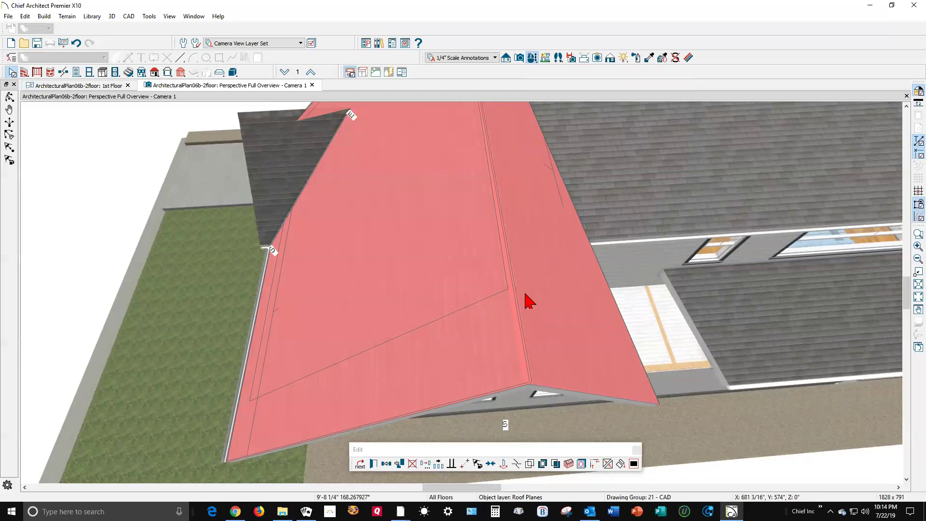
key("Escape")
scroll(460, 271, "down", 3)
middle_click_drag(460, 271, 468, 132)
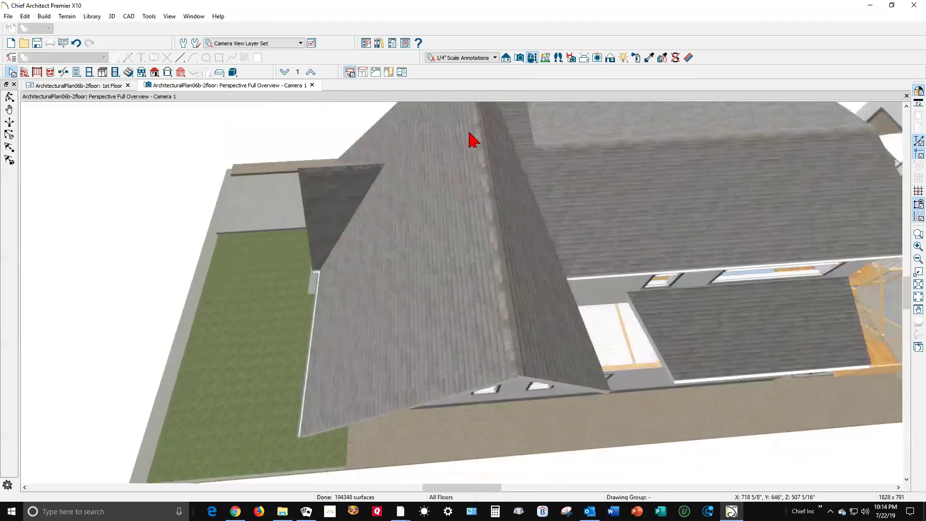
scroll(555, 273, "down", 1)
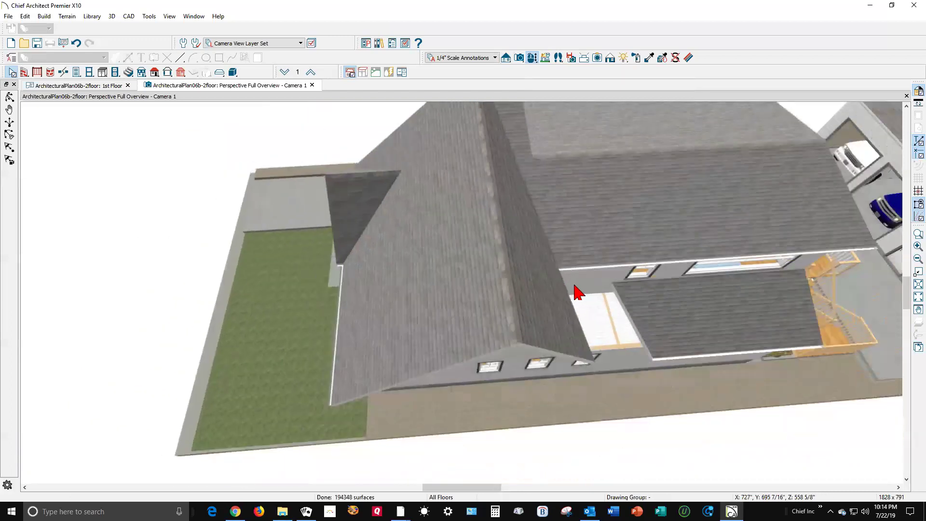
Select the lower roof plane beside the exterior stairs to examine its outline and the gap to the gable roof
left_click(687, 320)
left_click(659, 309)
left_click(565, 314)
left_click(667, 300)
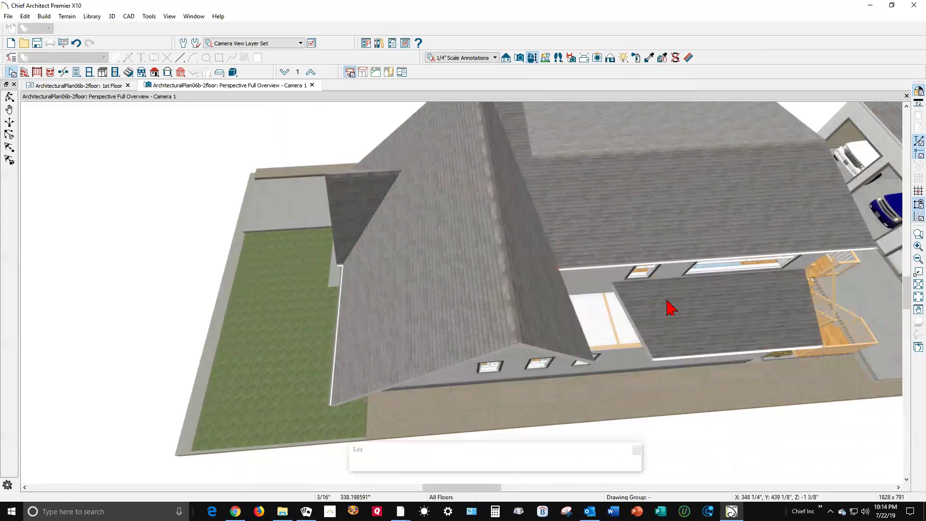
left_click(670, 307)
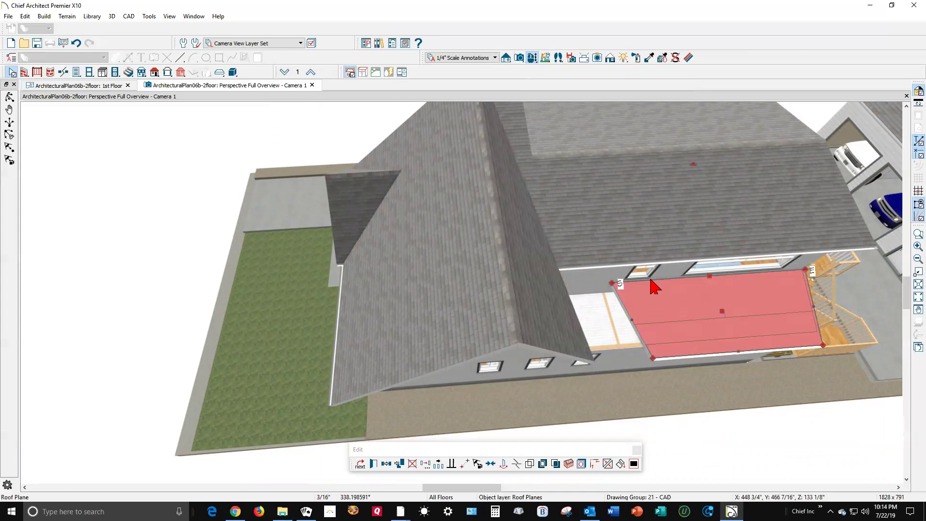
scroll(655, 287, "up", 2)
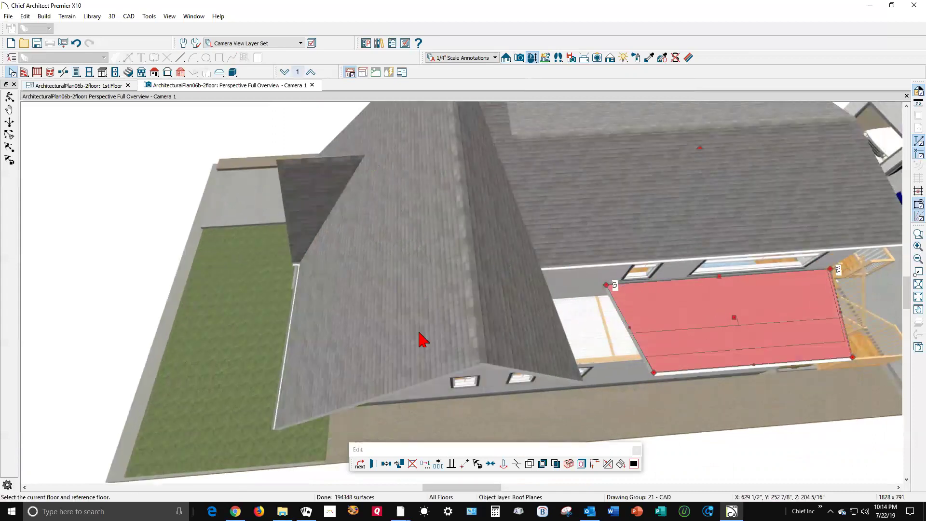
Break the inner gable roof plane's eave edge just below the upper roof's eave and extend its lower section outward to the lower roof plane
left_click(546, 358)
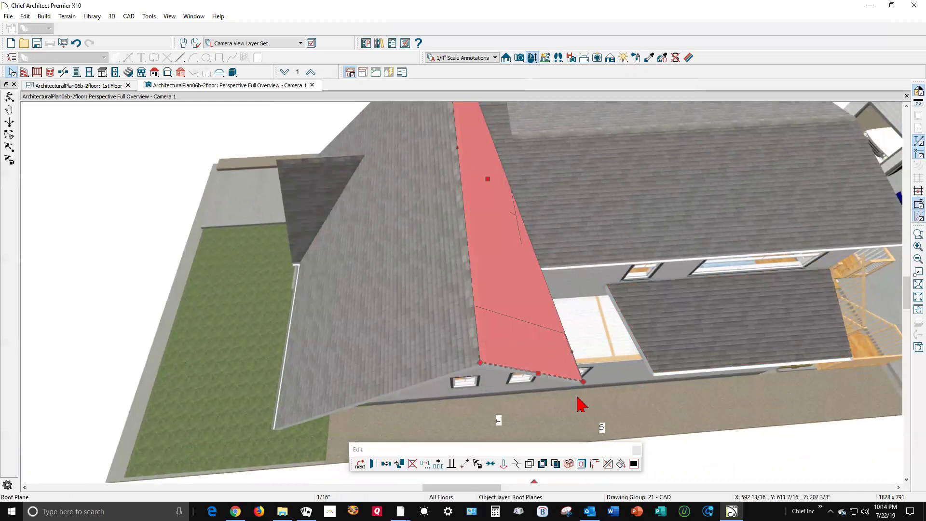
left_click(519, 463)
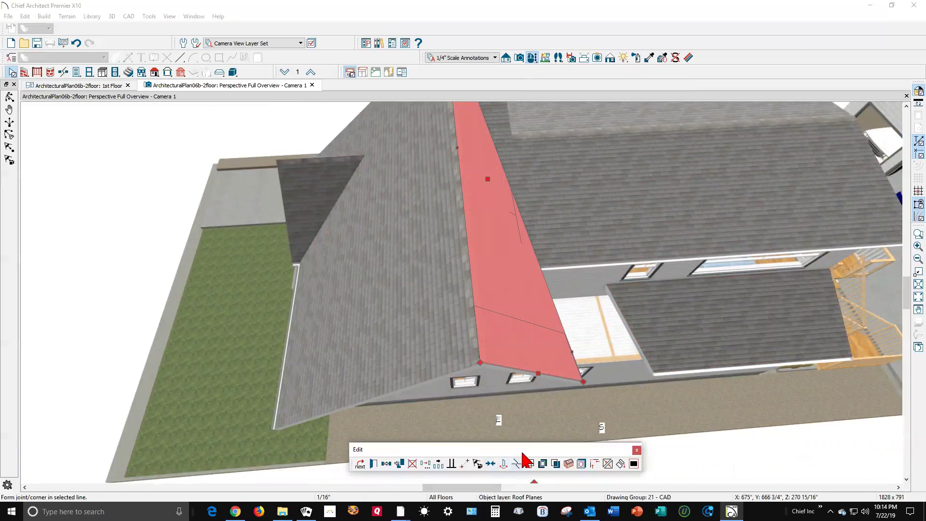
left_click(546, 277)
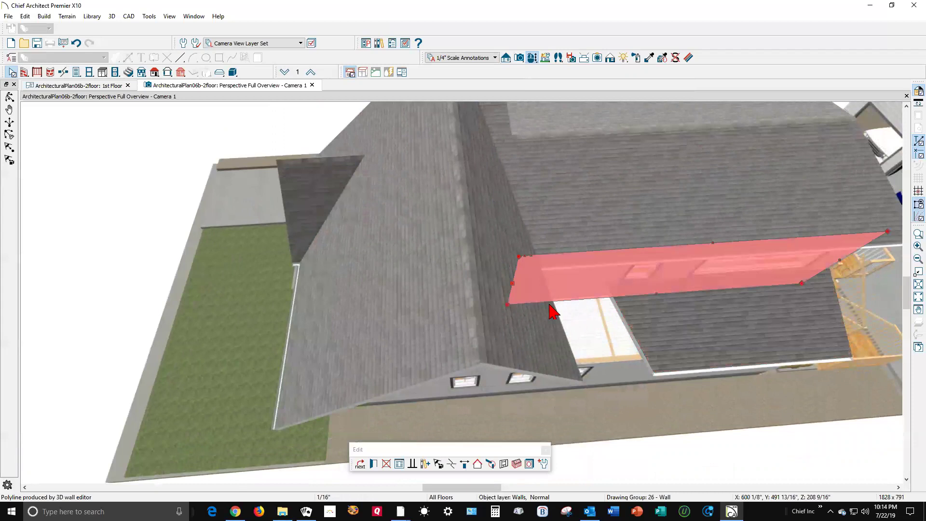
left_click(554, 333)
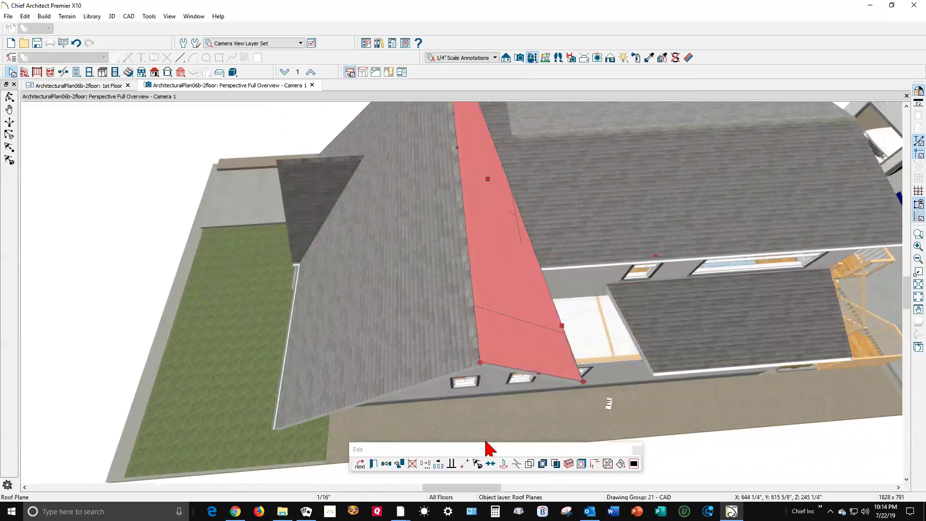
left_click(516, 463)
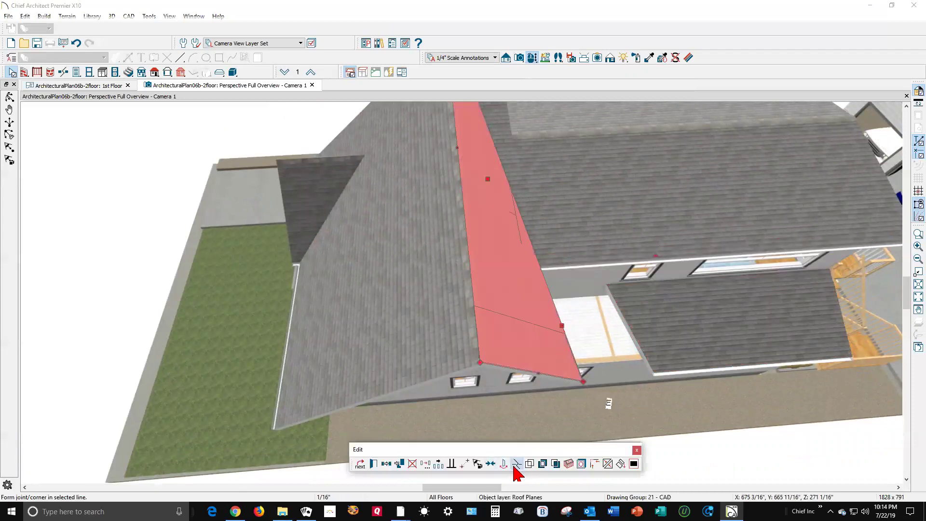
left_click(544, 283)
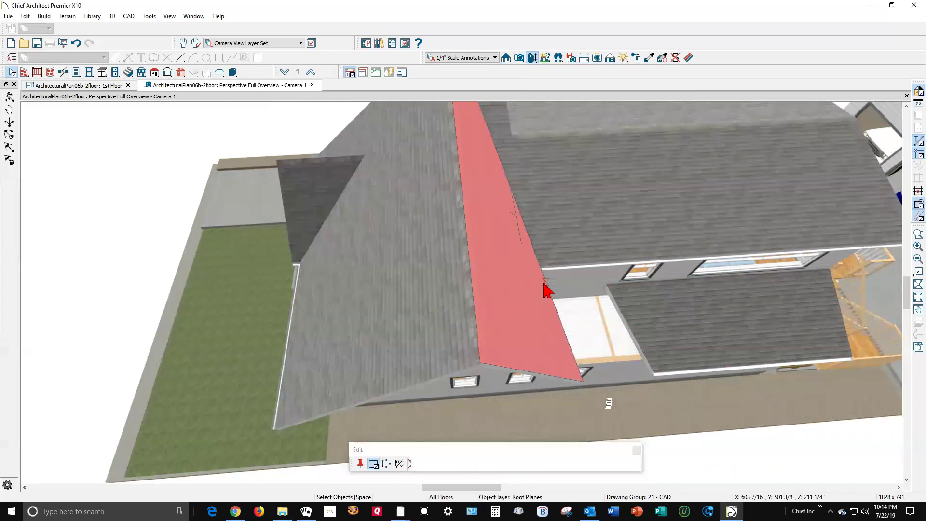
left_click(552, 287)
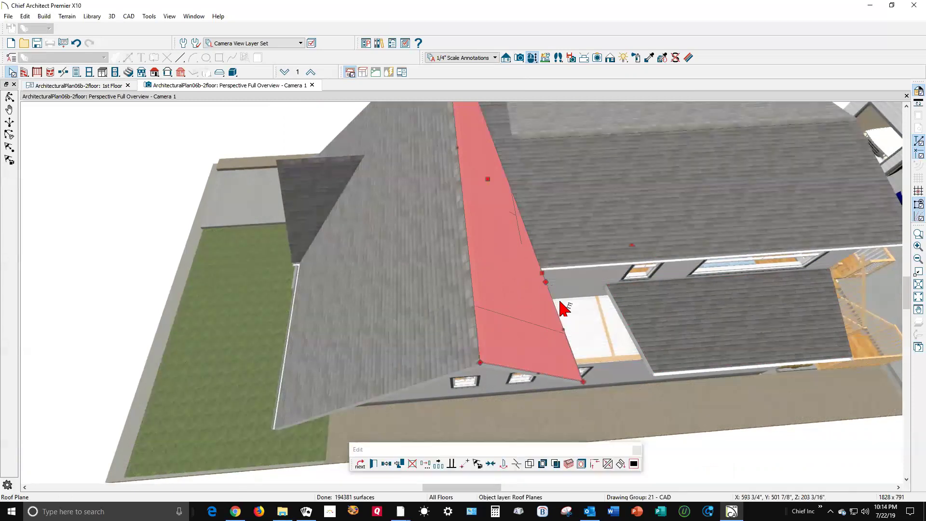
left_click_drag(561, 331, 636, 346)
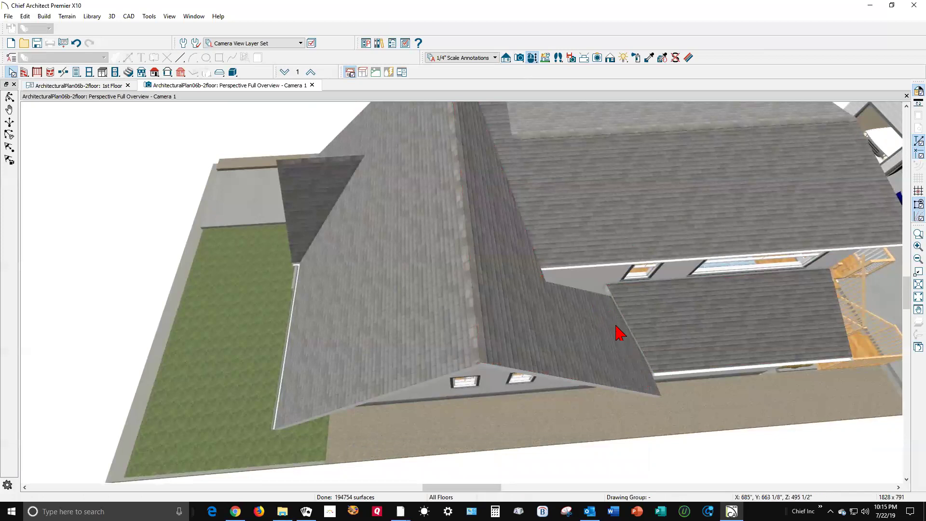
On the second-floor plan, move the inner corner of the extended roof plane's slanted edge close to the eave of the family room roof
key("ctrl+Tab")
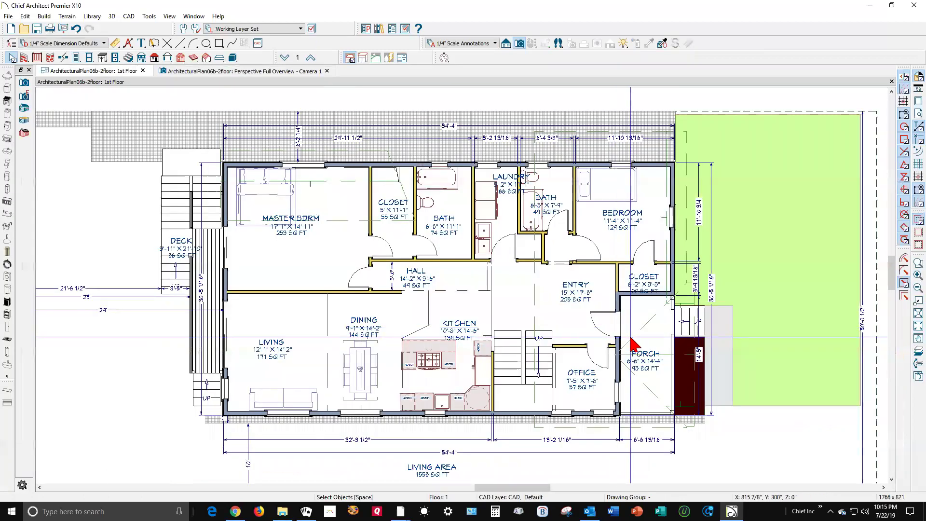
scroll(585, 352, "down", 3)
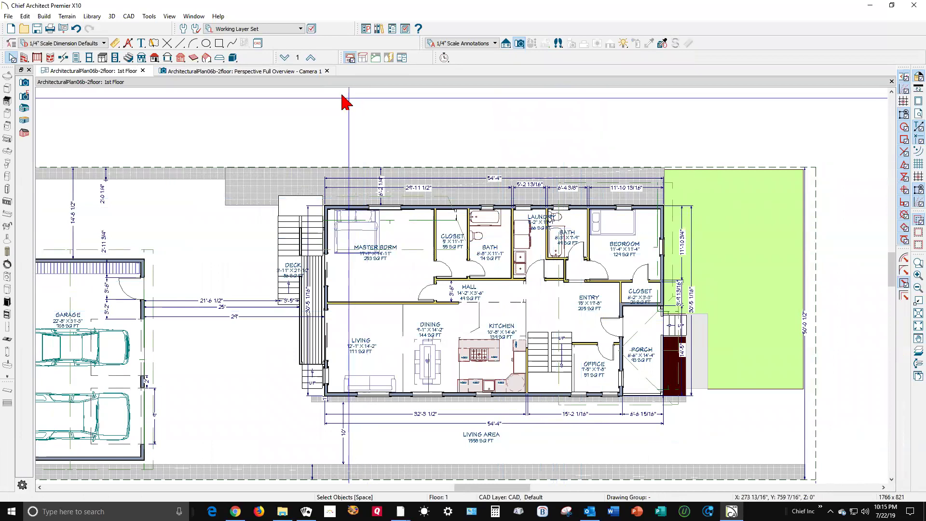
left_click(314, 62)
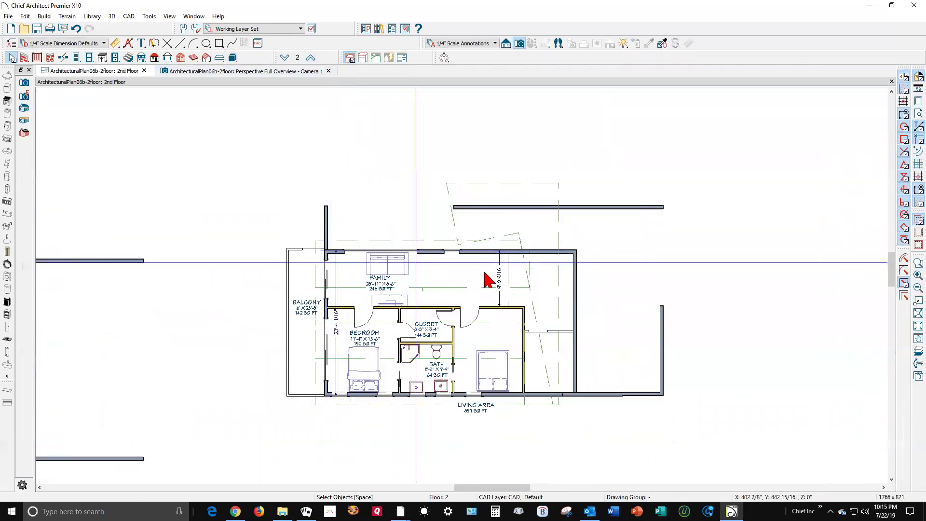
scroll(519, 256, "up", 2)
scroll(518, 256, "up", 1)
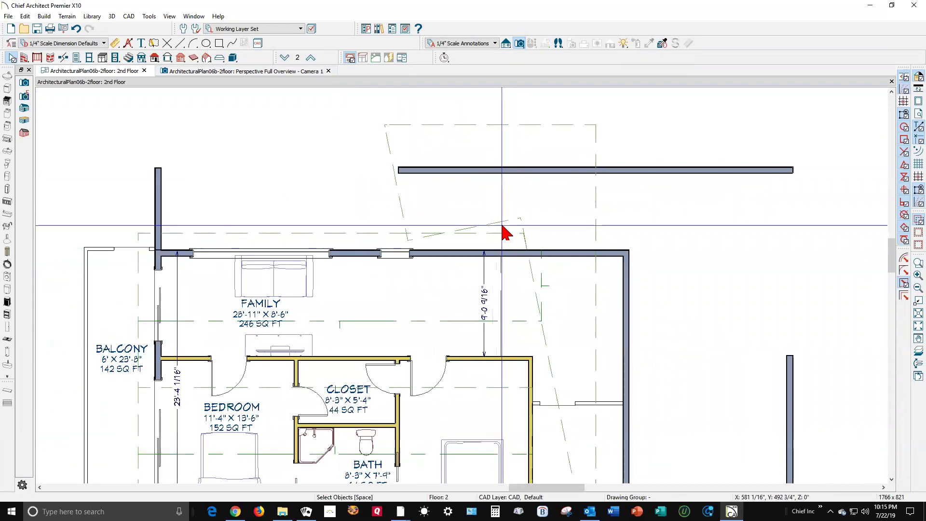
left_click(512, 315)
scroll(513, 315, "up", 3)
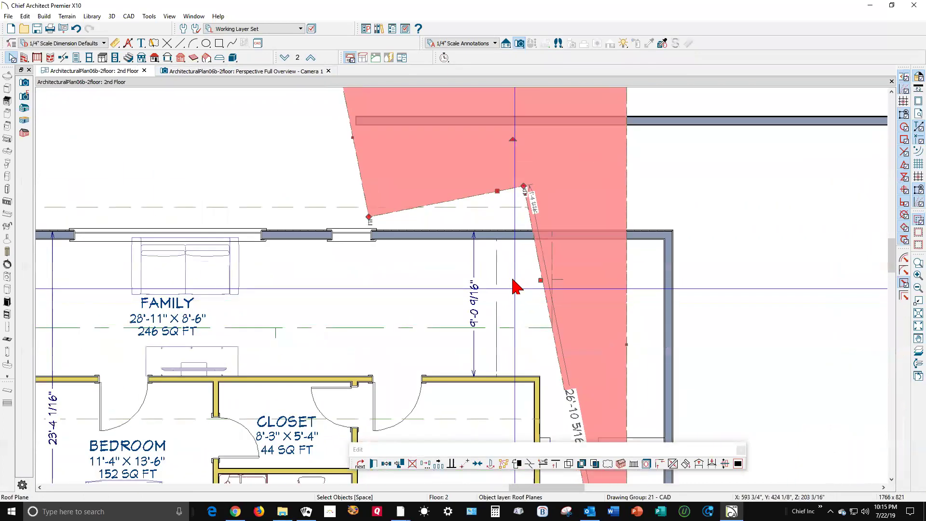
left_click_drag(526, 167, 531, 213)
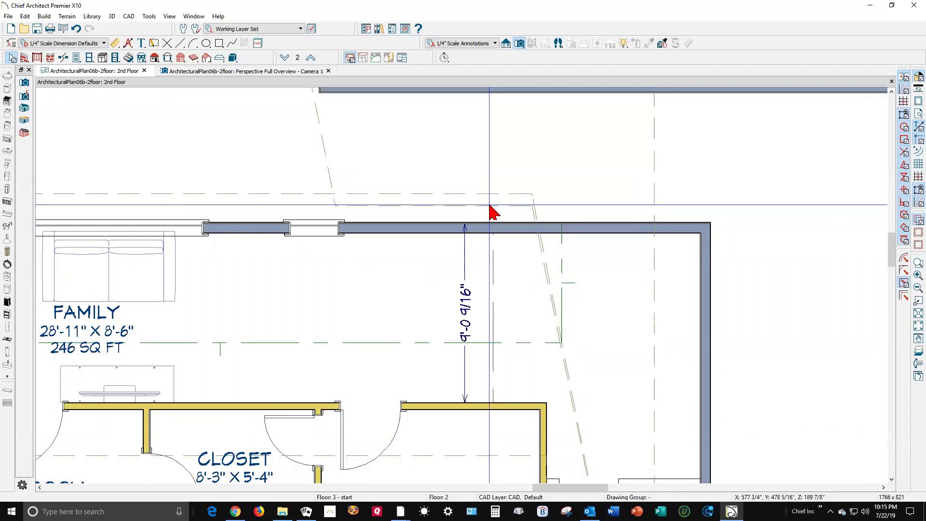
Make the roof plane's adjusted edge parallel to the exterior wall of the family room
right_click(489, 206)
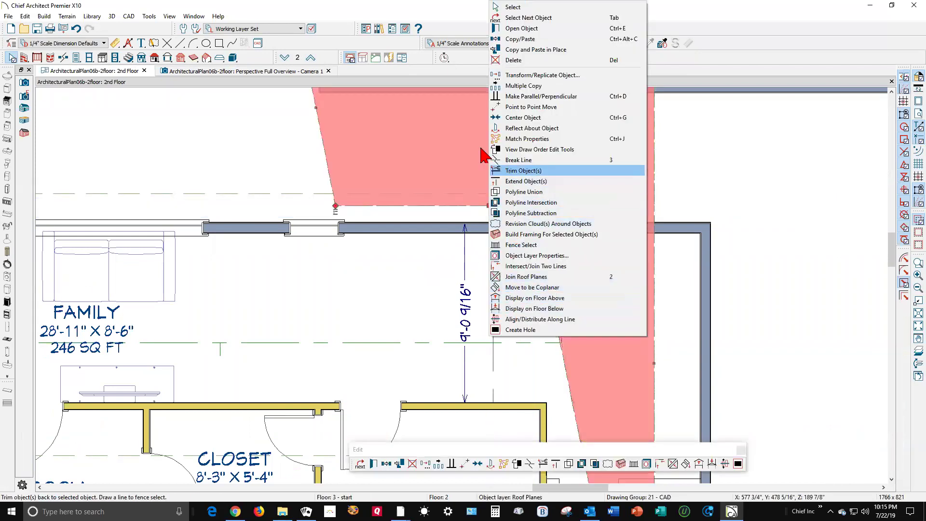
left_click(540, 96)
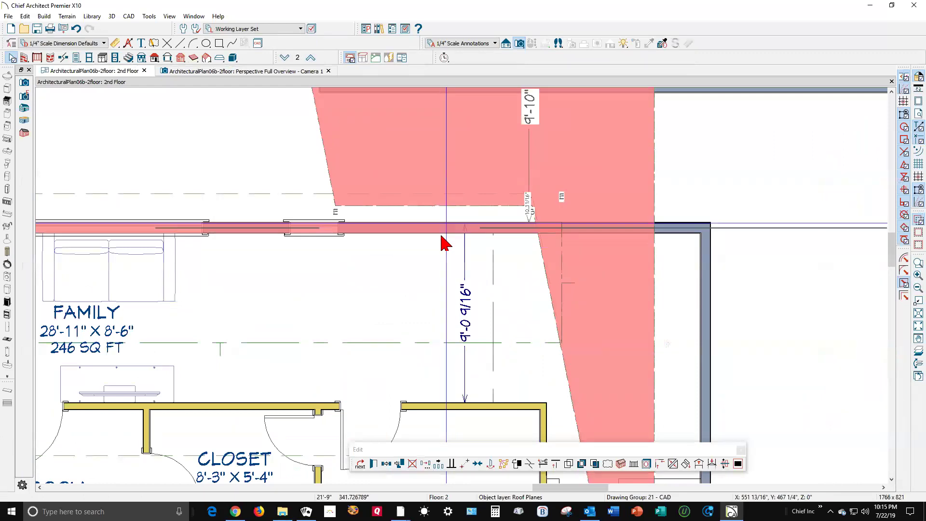
left_click(452, 233)
scroll(585, 261, "down", 3)
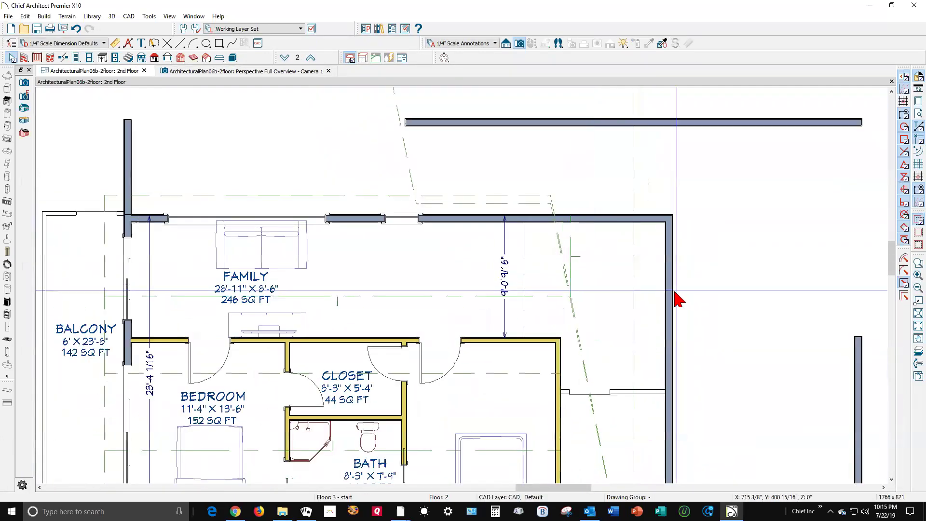
left_click(634, 296)
key("Escape")
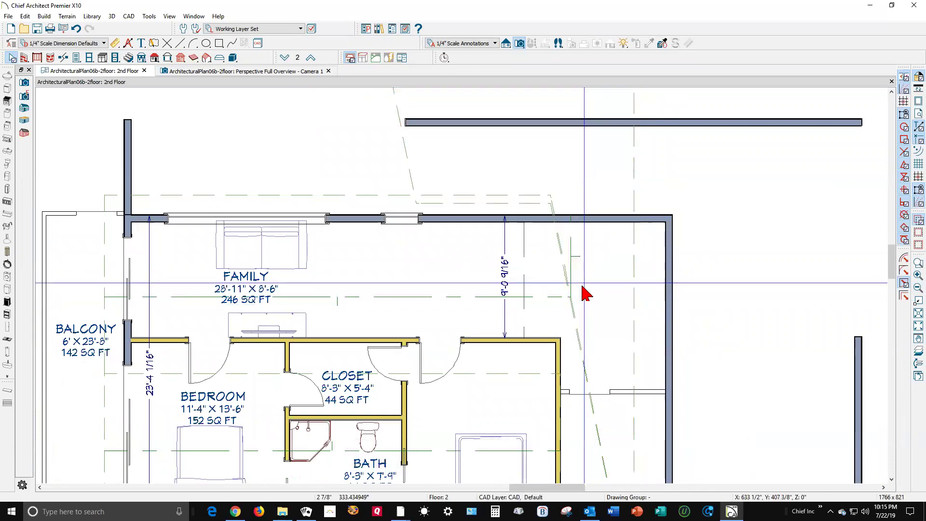
Join the family room's roof plane with the extended roof plane along their sloping shared edge
right_click(564, 278)
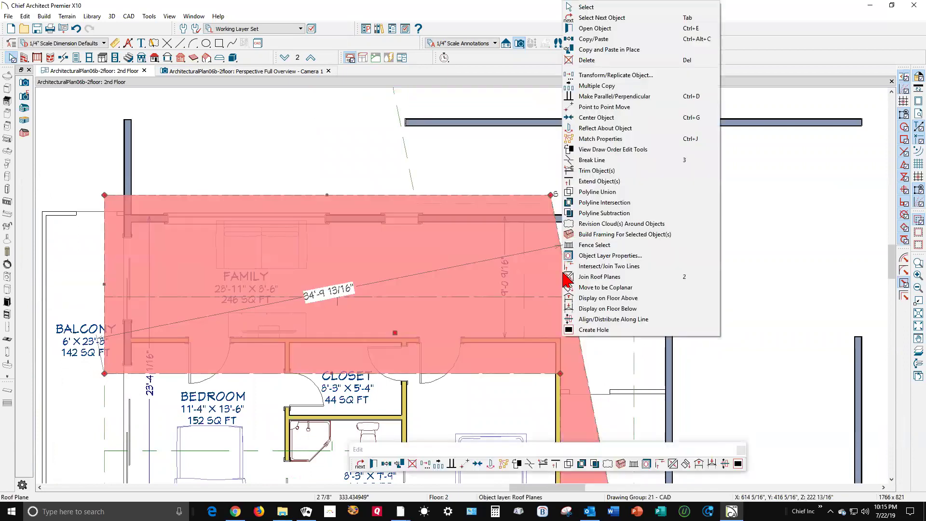
left_click(569, 278)
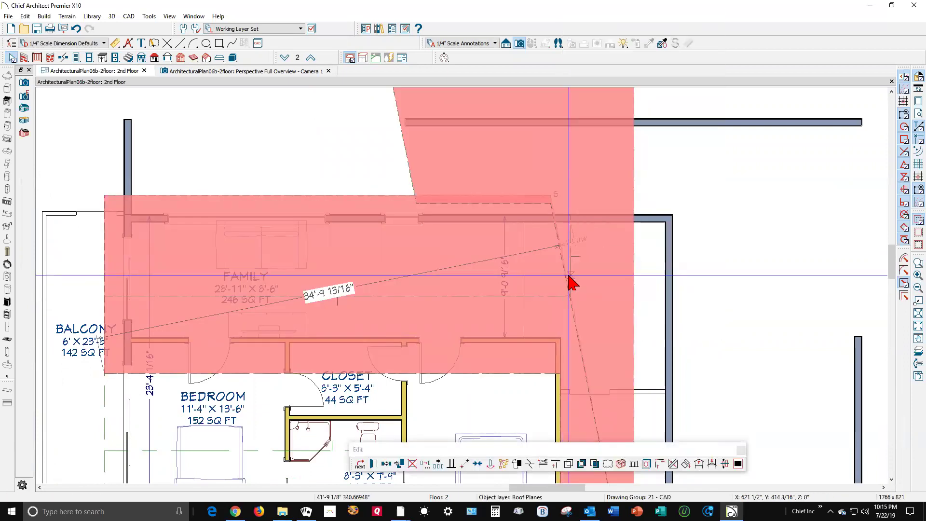
key("Escape")
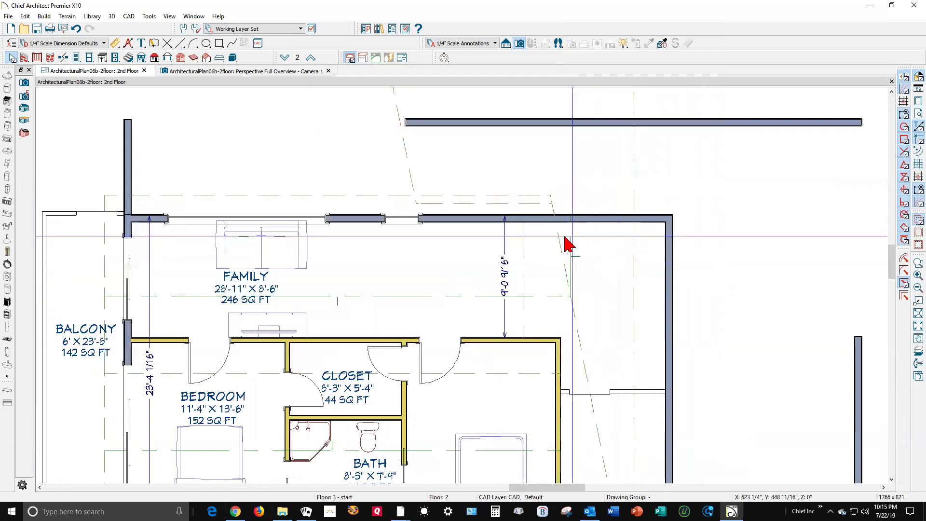
scroll(523, 207, "up", 4)
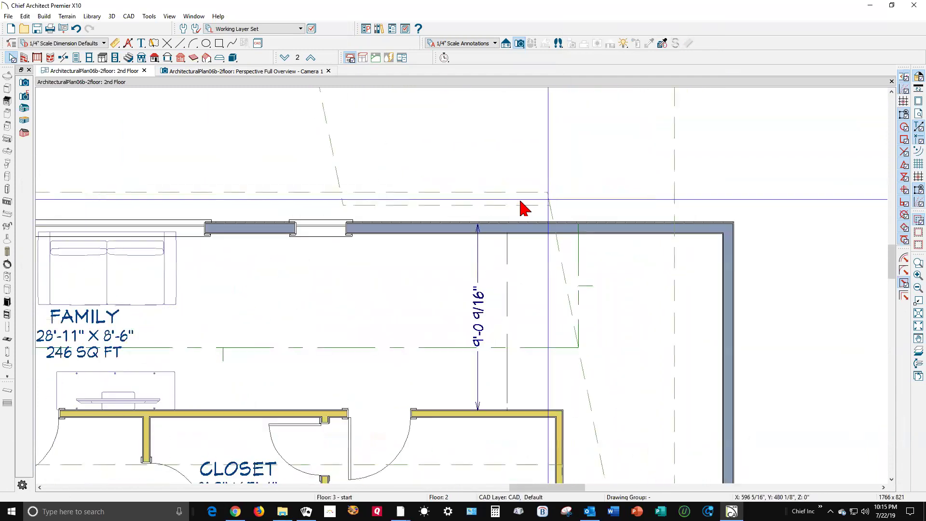
Move the extended gable roof plane's notched edge to the outer face of the family room's exterior wall
left_click(479, 205)
left_click_drag(479, 205, 500, 229)
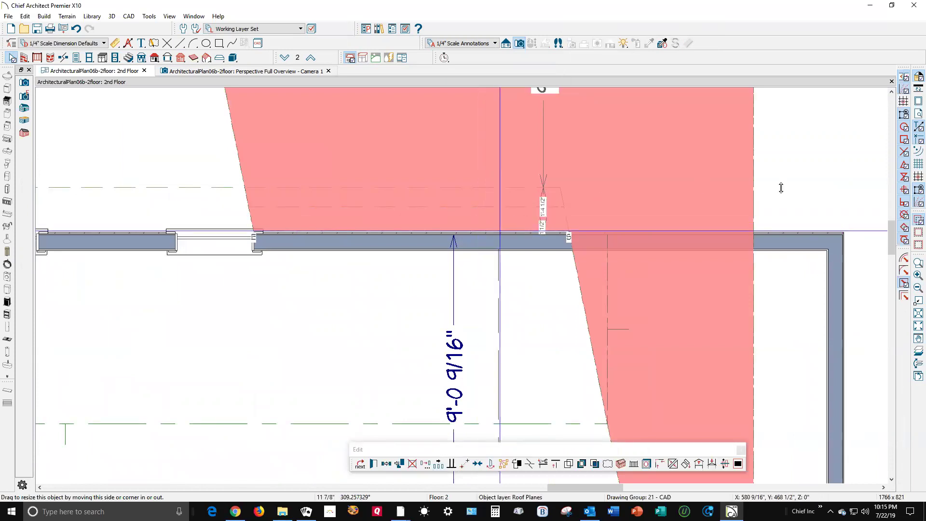
left_click(713, 202)
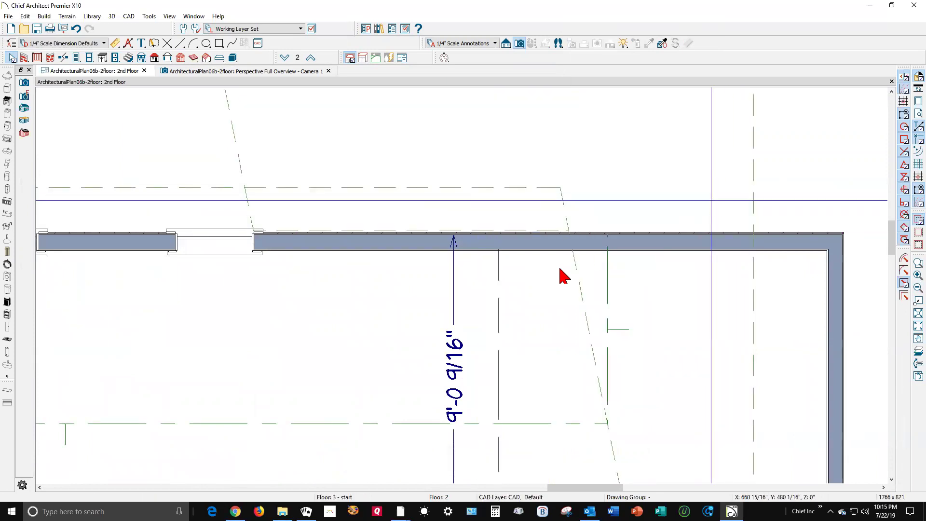
In the 3D overview, join the lower roof plane below the family room windows with the extended gable roof plane along their sloping edge
key("ctrl+Tab")
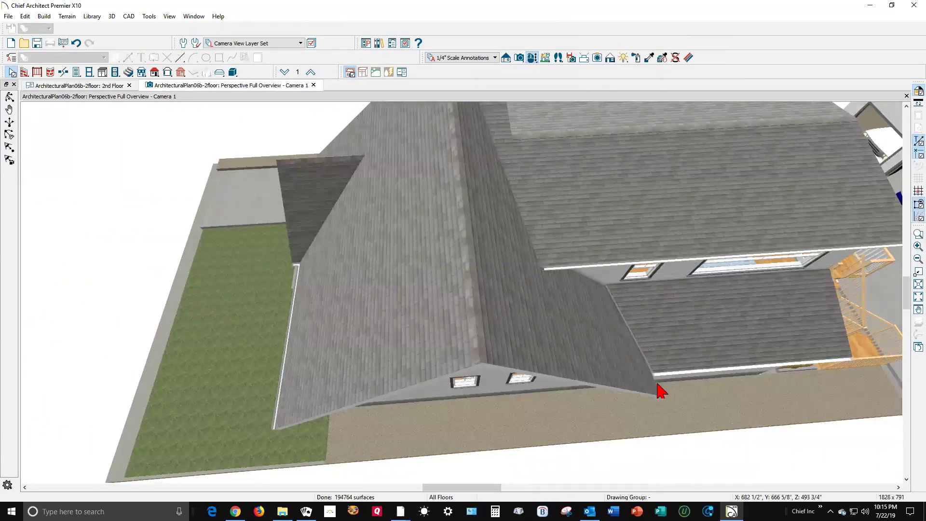
scroll(661, 386, "up", 2)
scroll(649, 359, "up", 2)
right_click(646, 354)
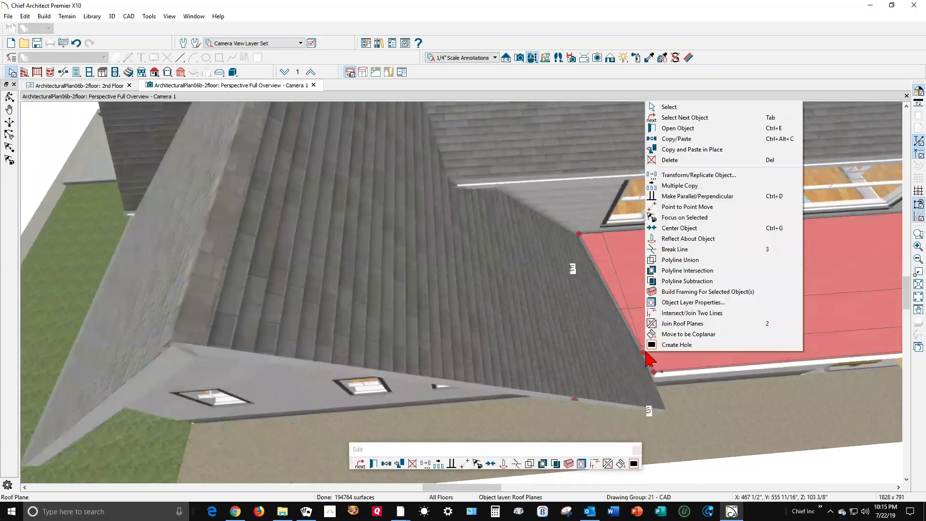
left_click(675, 323)
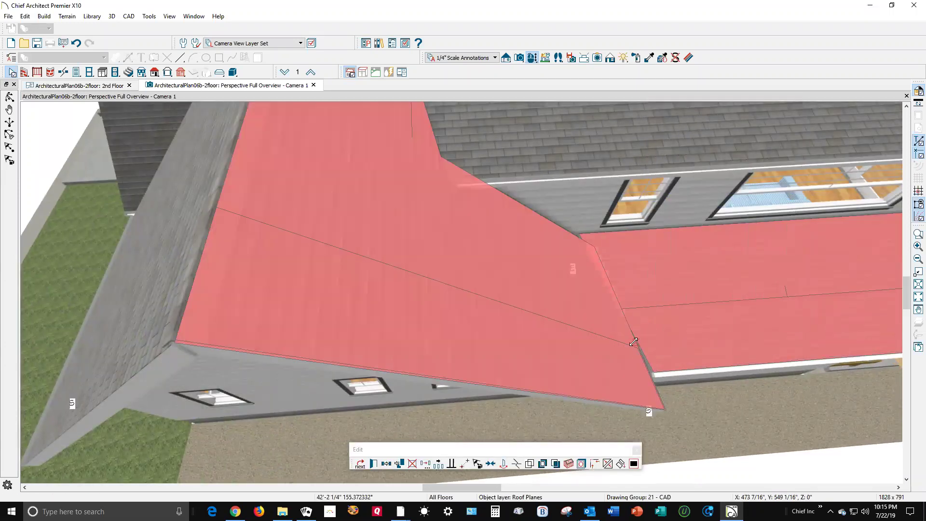
left_click(633, 341)
key("Escape")
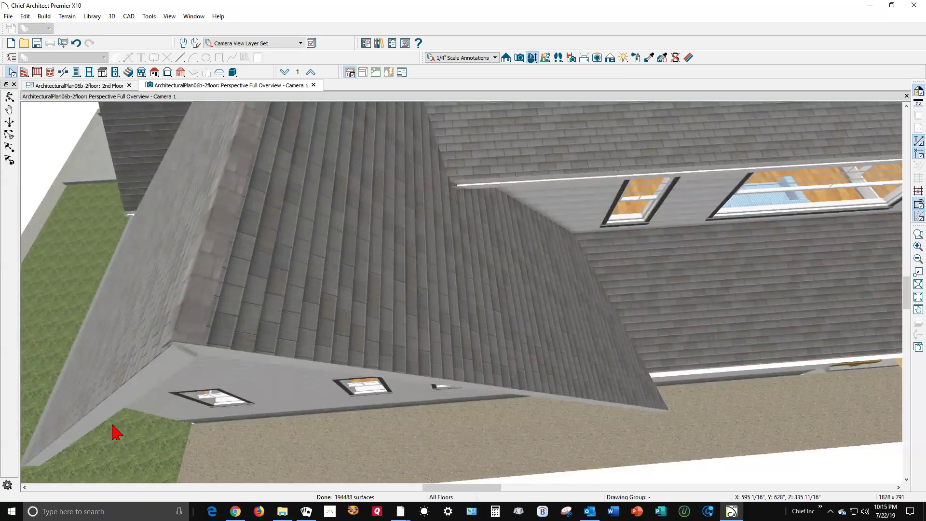
Move the gable roof plane over the first-floor bedroom and entry up to the second floor and show that floor's plan
key("ctrl+Tab")
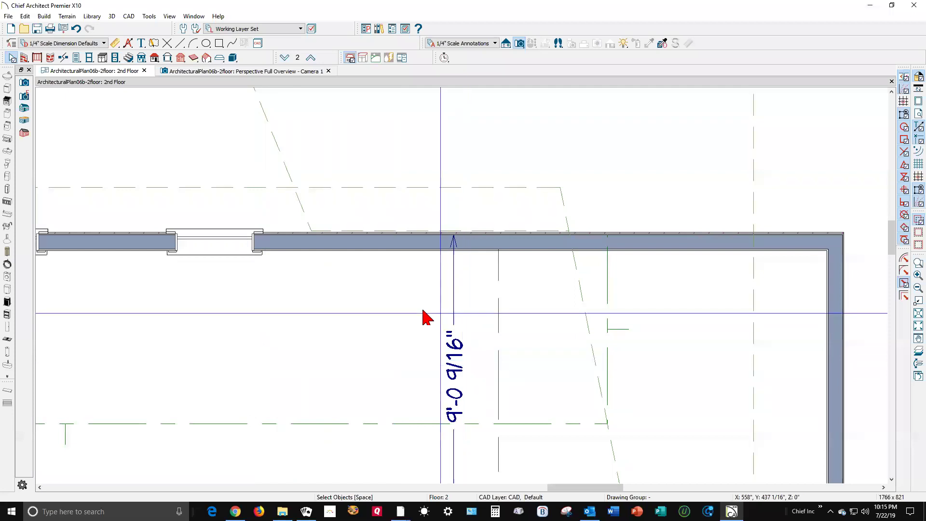
scroll(352, 283, "down", 3)
scroll(355, 284, "down", 2)
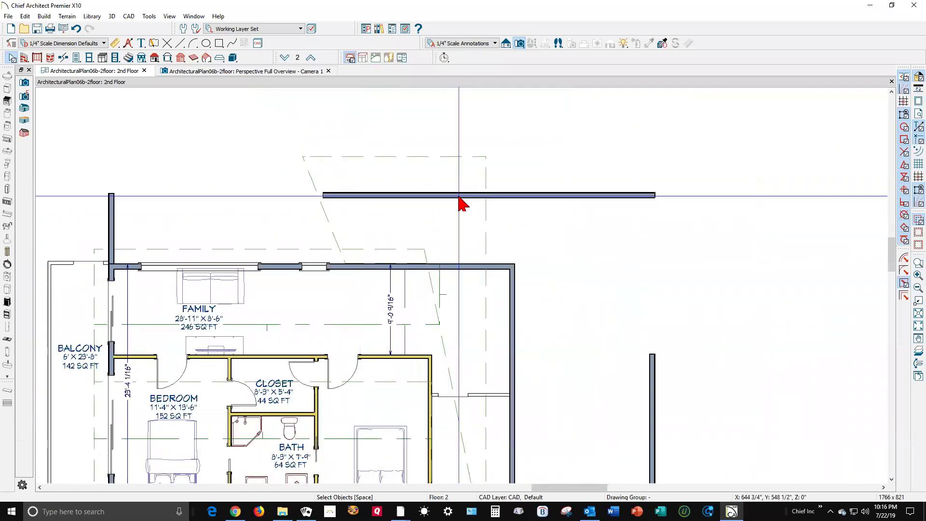
left_click(311, 58)
left_click(285, 58)
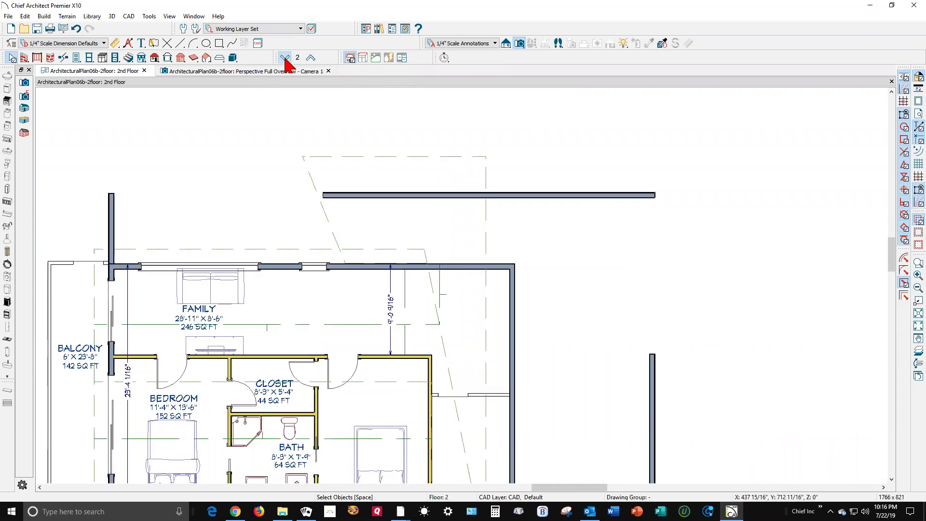
left_click(285, 58)
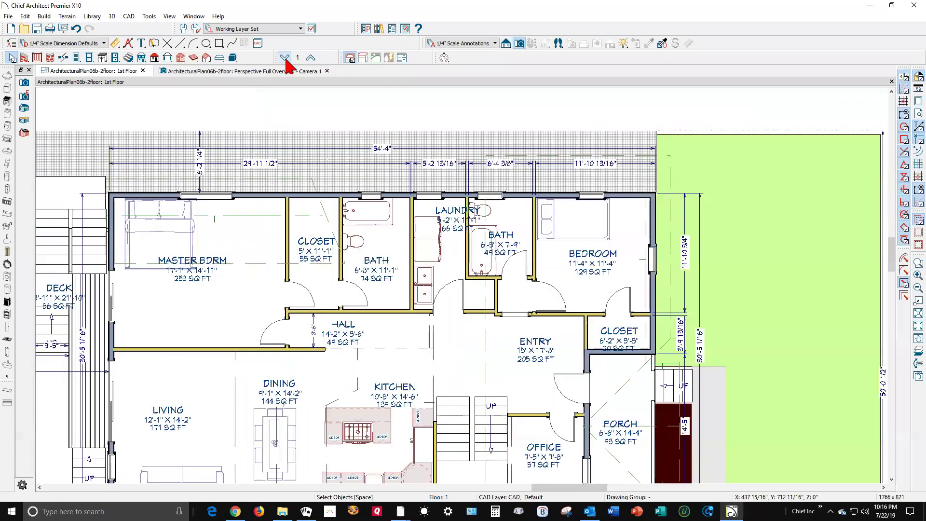
left_click(669, 177)
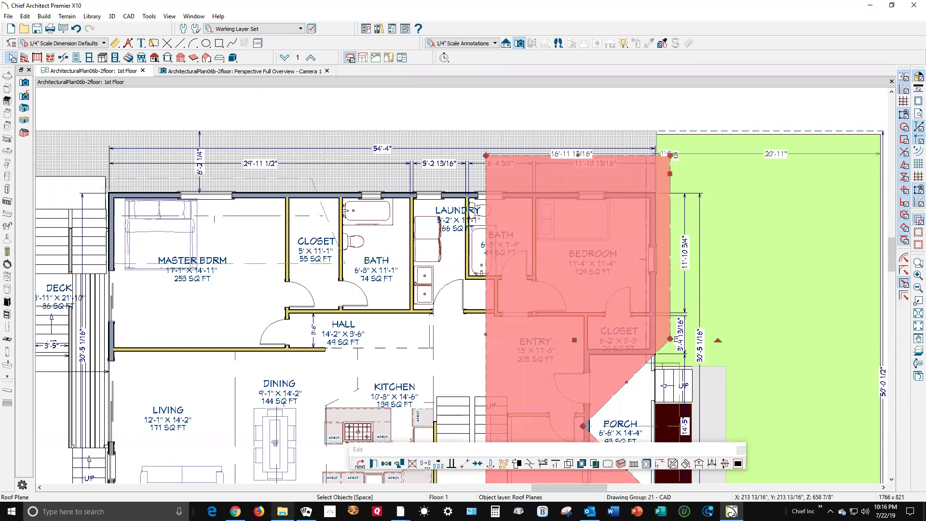
left_click(700, 464)
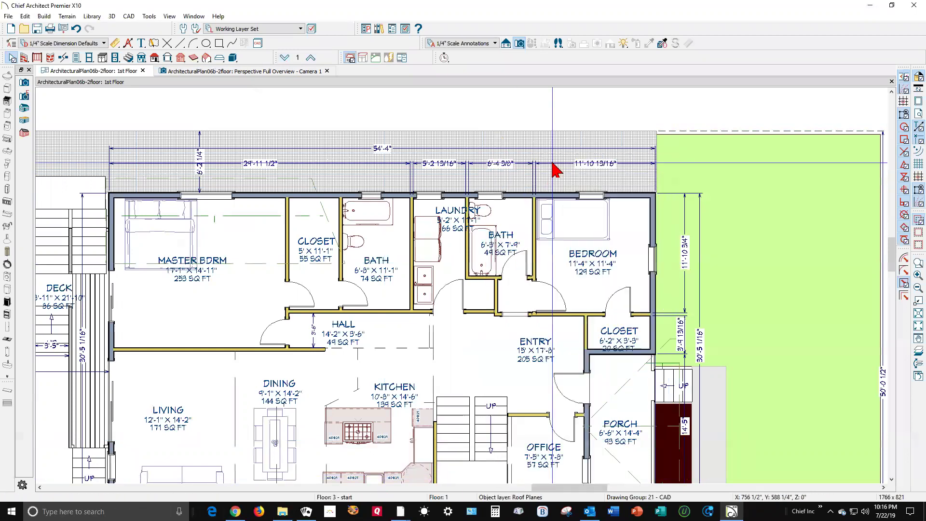
left_click(313, 60)
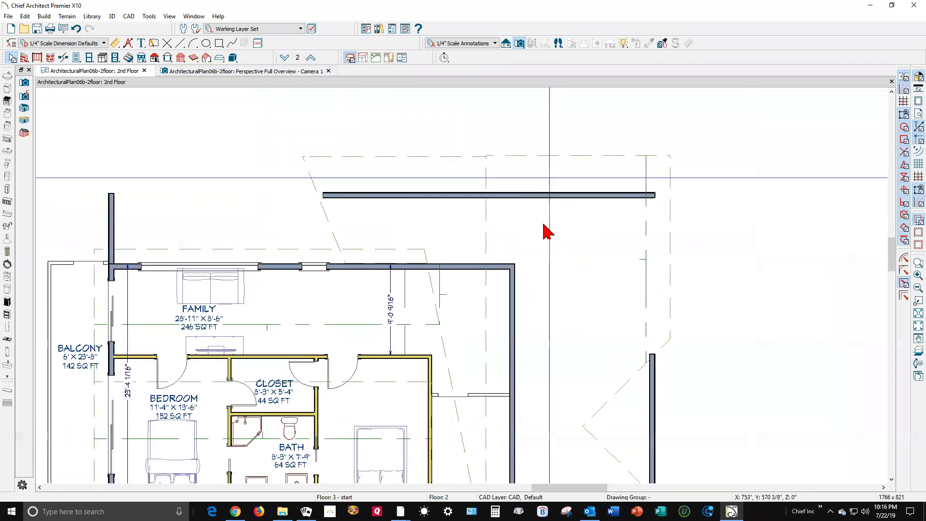
Align the extended roof plane's gable overhang edge with the matching edge of the adjacent gable roof plane
scroll(482, 155, "up", 4)
scroll(503, 189, "up", 4)
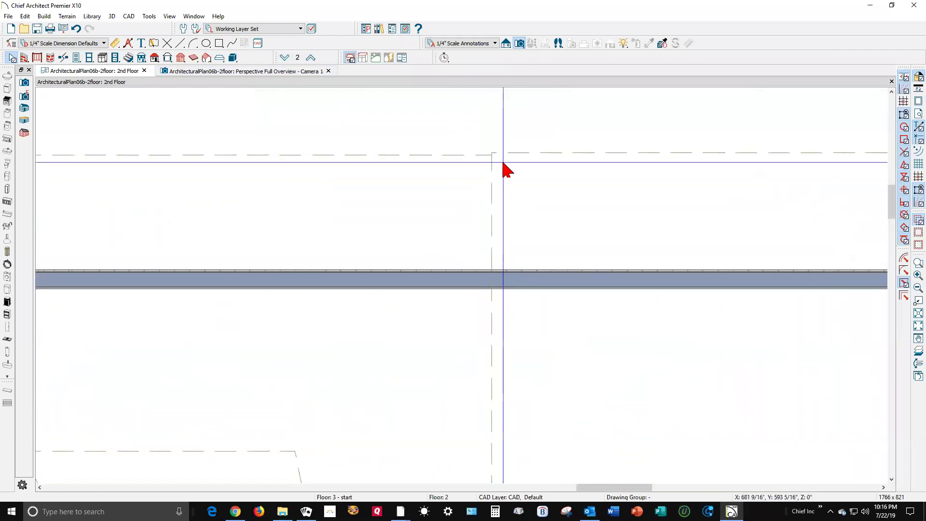
left_click(498, 153)
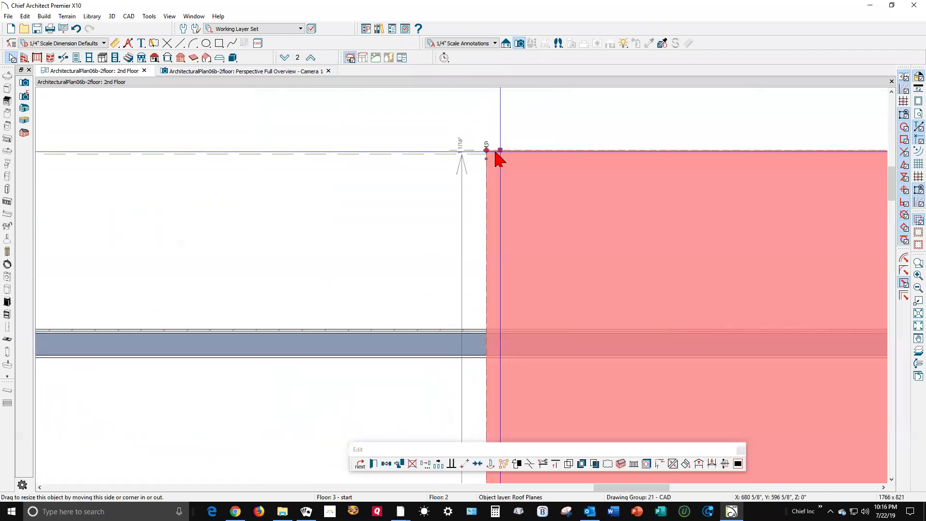
left_click(440, 158)
left_click(446, 154)
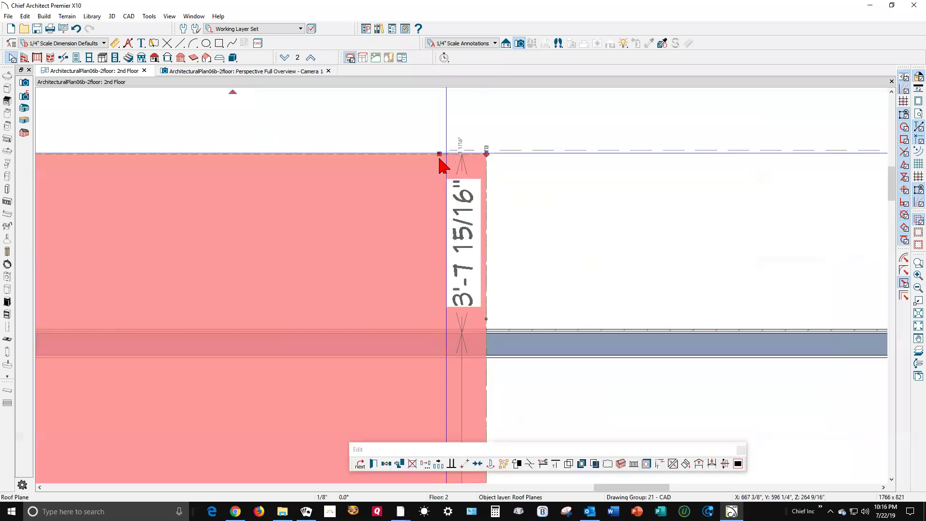
left_click_drag(440, 154, 516, 152)
left_click(538, 179)
Move the extended gable roof plane down to the first floor and show that floor's plan
scroll(532, 190, "down", 6)
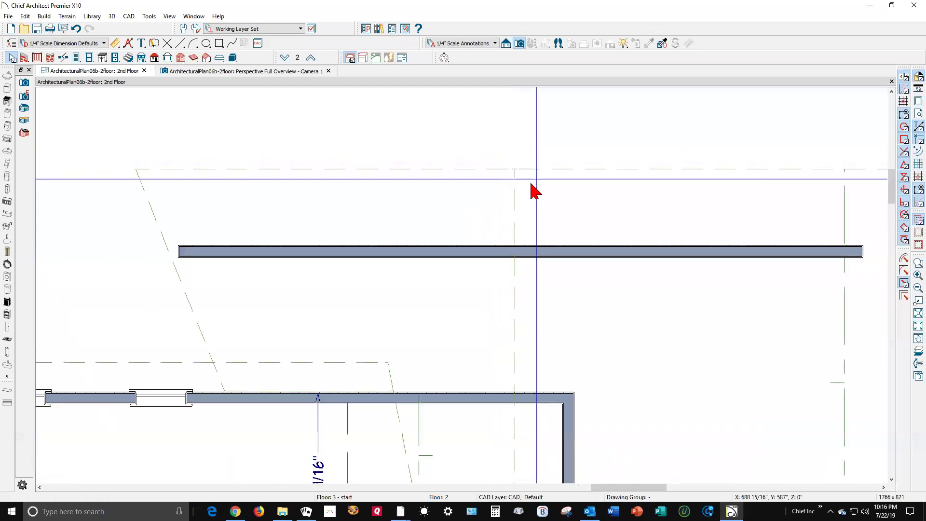
scroll(342, 193, "up", 2)
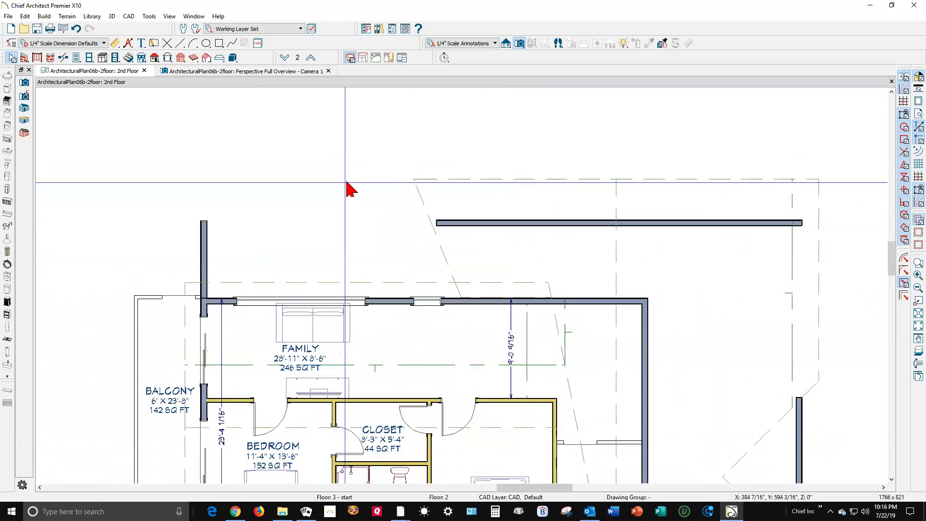
left_click(441, 181)
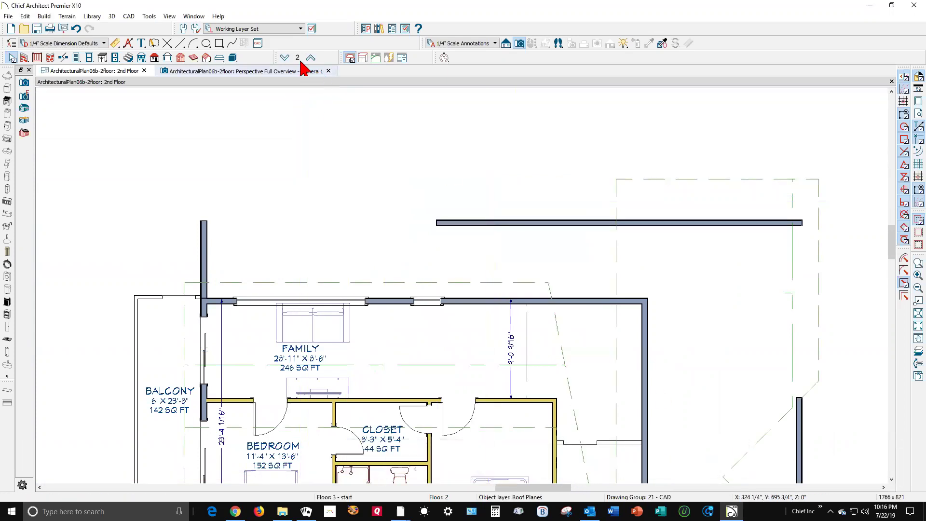
left_click(285, 58)
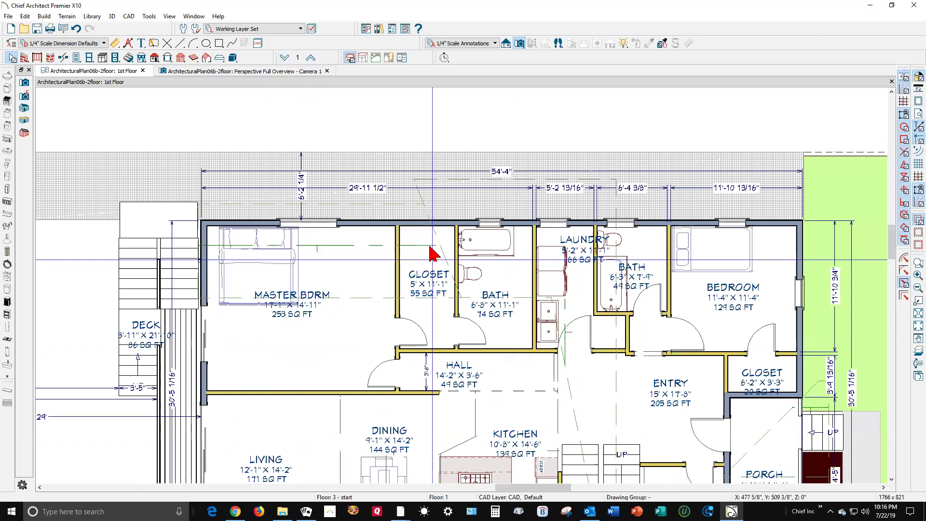
Break the roof plane's slanted edge where it crosses the outer face of the exterior wall near the master closet
scroll(422, 198, "up", 3)
scroll(422, 197, "up", 2)
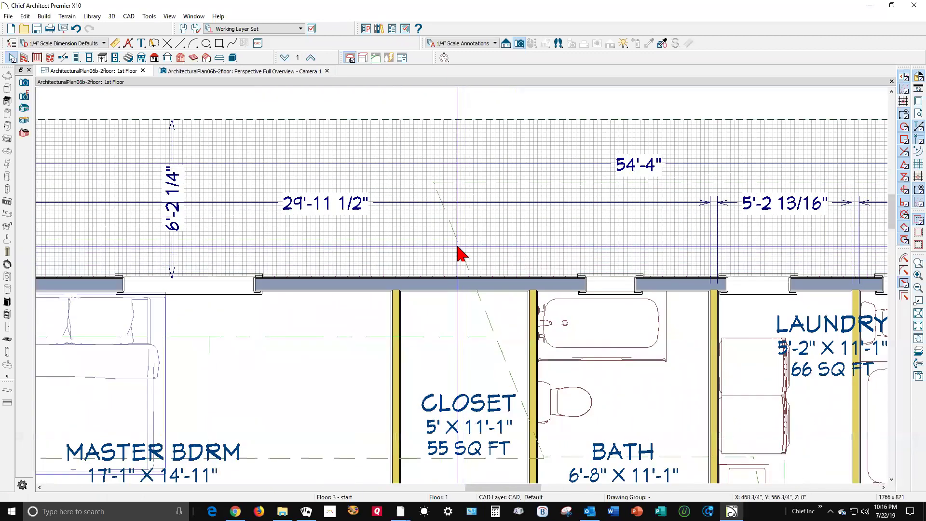
left_click(458, 247)
left_click(446, 219)
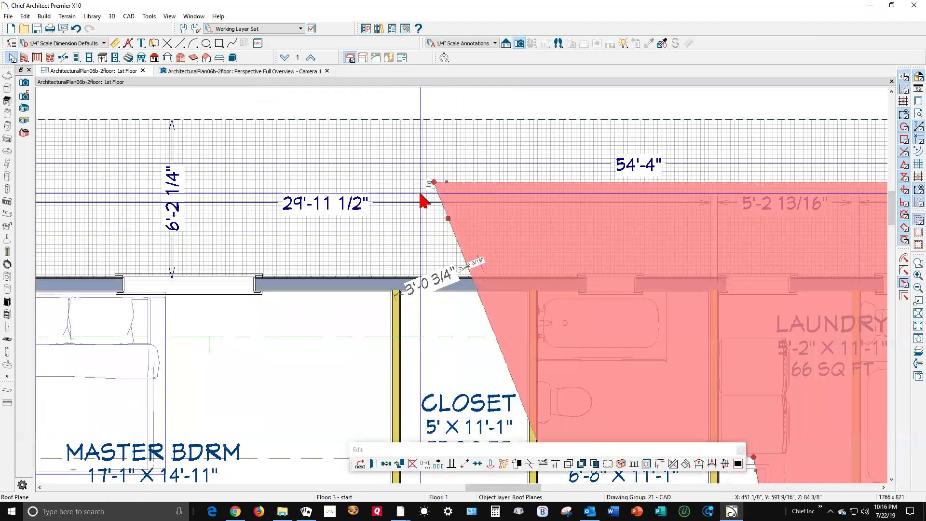
scroll(427, 196, "up", 6)
scroll(476, 160, "down", 4)
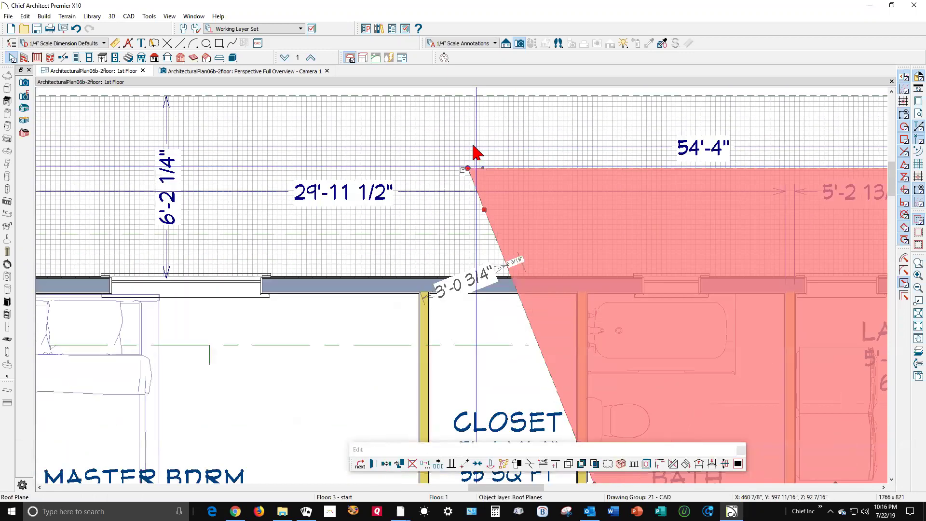
scroll(456, 221, "up", 1)
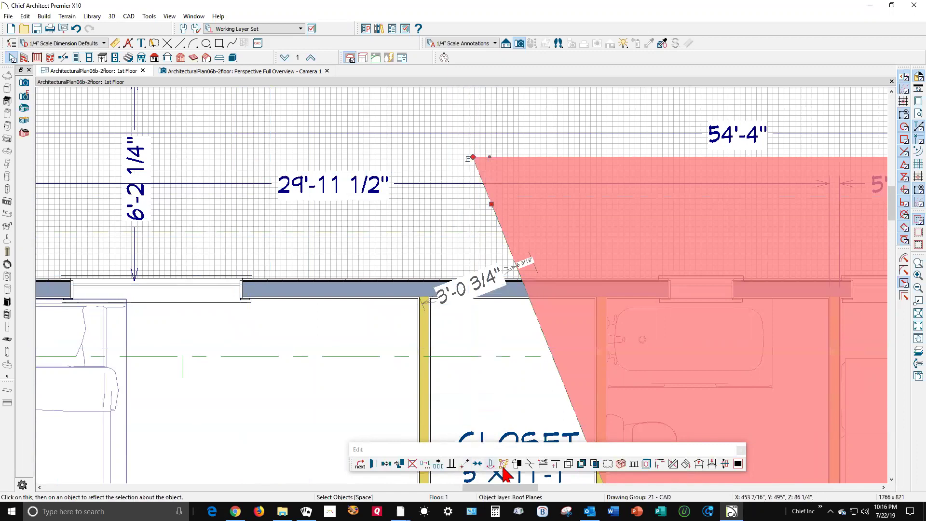
left_click(530, 464)
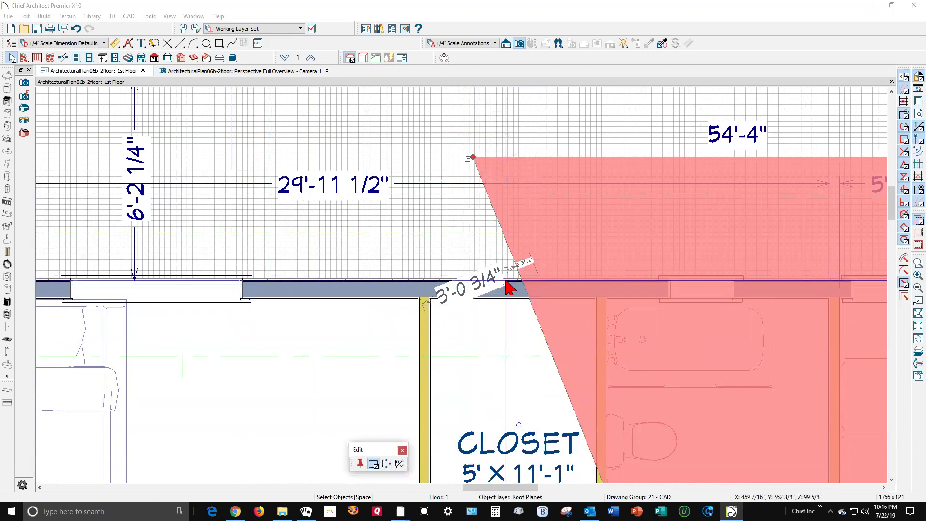
left_click(524, 282)
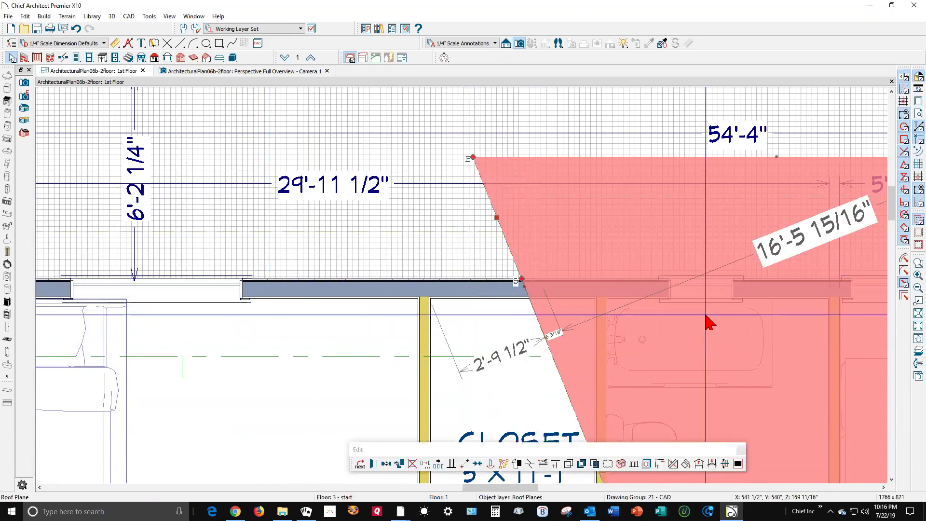
Break the slanted edge's overhang section again and pull the new corner along the wall face so the overhang ends square to the wall
left_click(529, 464)
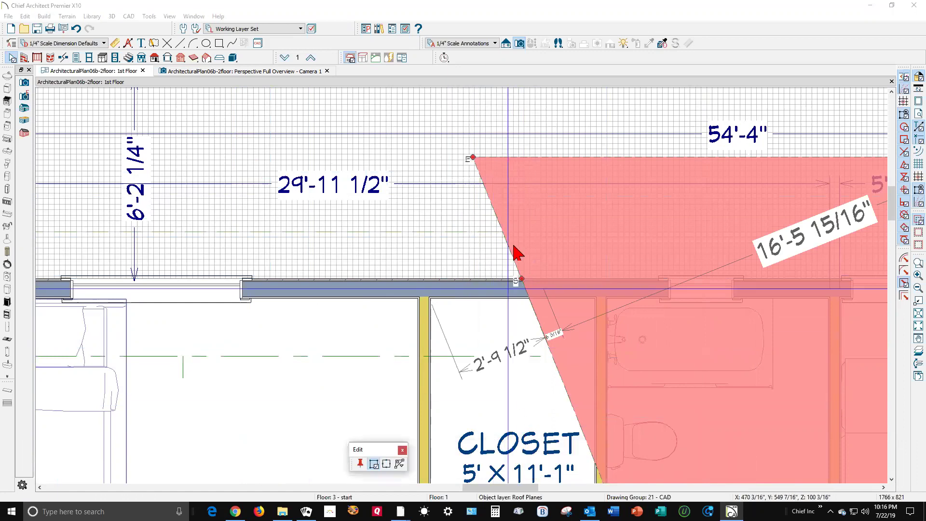
left_click(510, 256)
left_click_drag(510, 256, 471, 279)
left_click(470, 170)
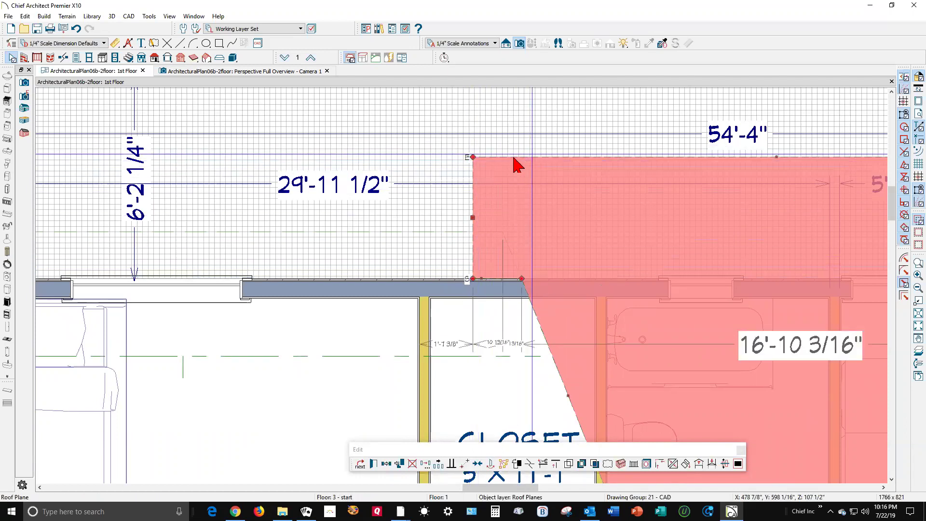
left_click(512, 266)
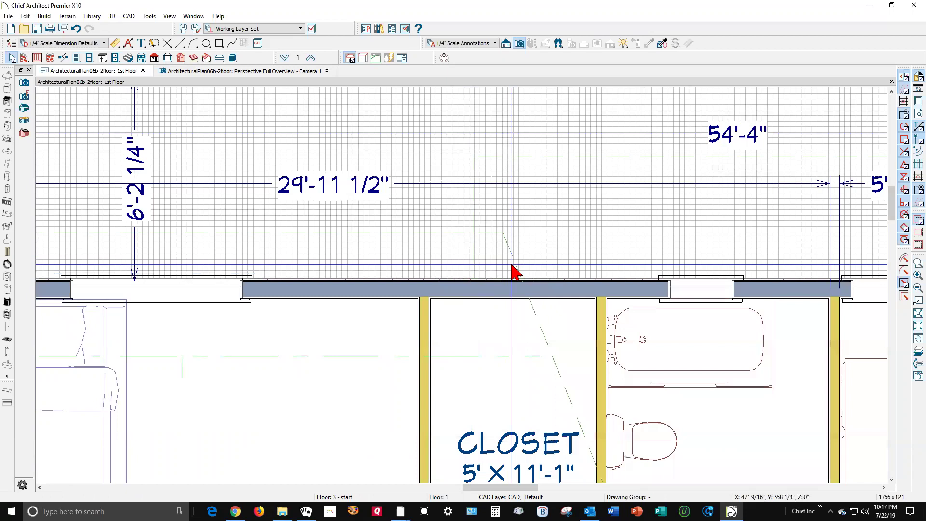
Examine the reshaped roof overhang in the 3D overview where the gable rake meets the lower roof's eave
key("ctrl+Tab")
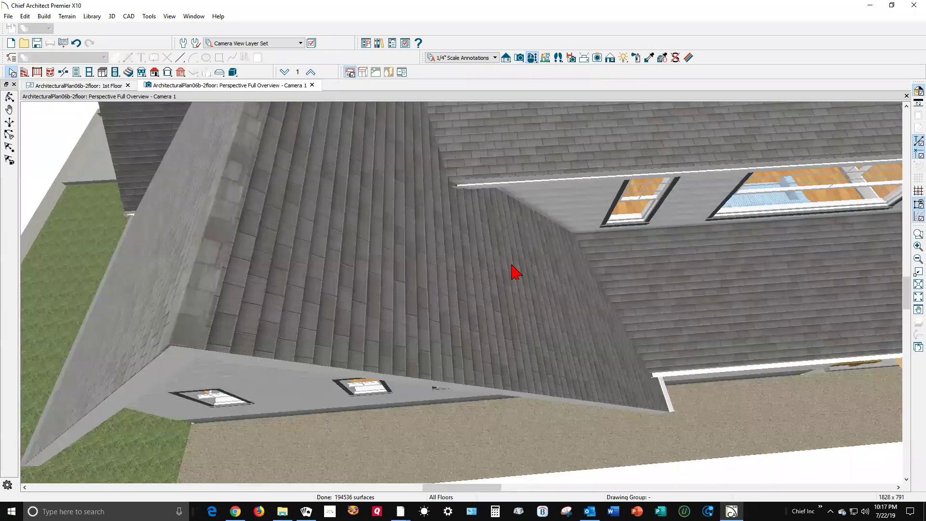
scroll(531, 280, "down", 5)
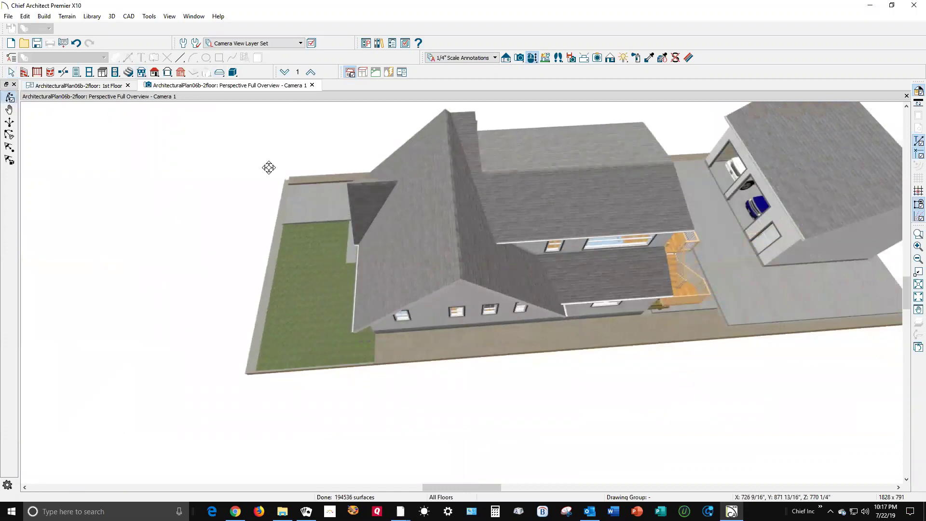
left_click_drag(424, 193, 425, 101)
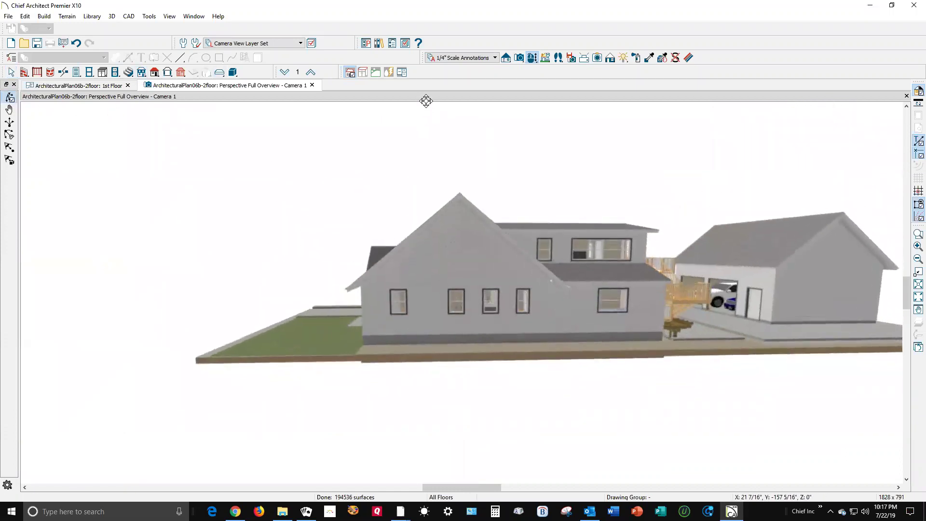
scroll(569, 281, "up", 8)
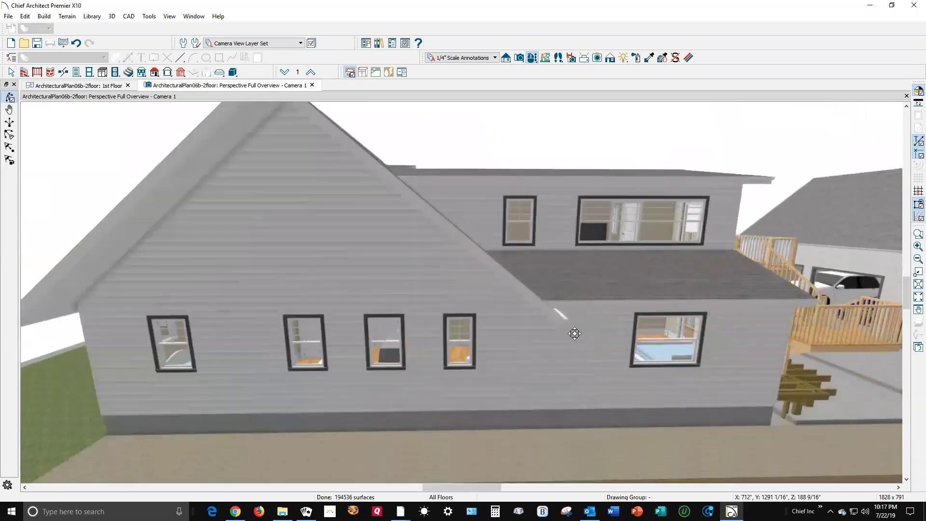
scroll(546, 327, "up", 2)
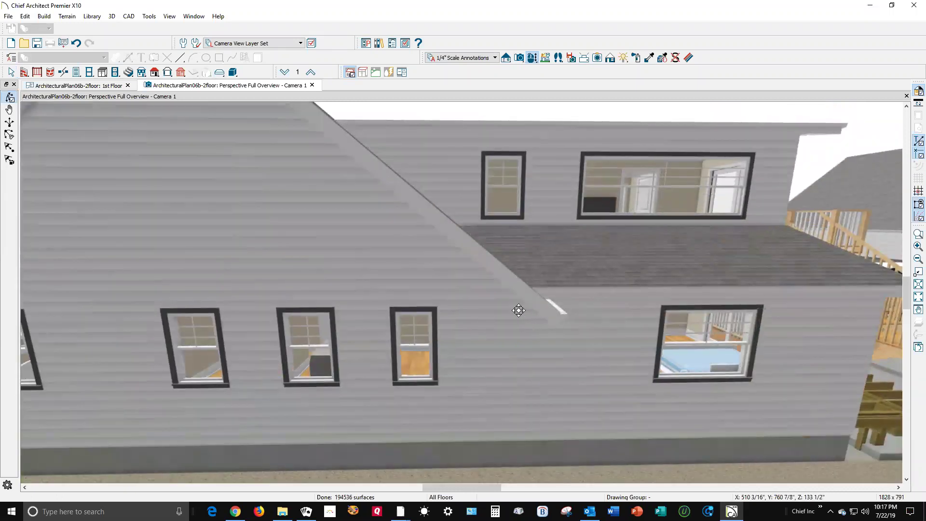
scroll(519, 310, "down", 4)
scroll(515, 316, "up", 5)
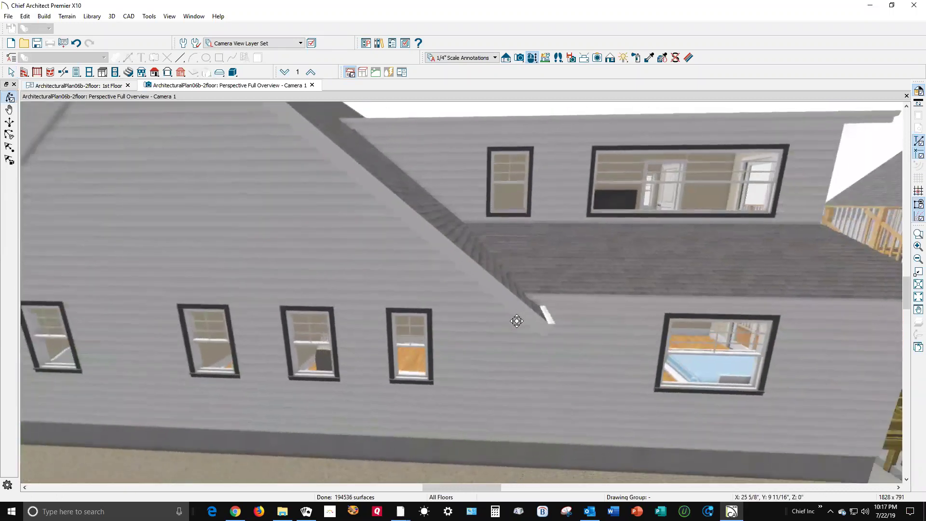
Shorten the roof plane's narrow extension beside the gable by pulling its end edge back to the lower roof's ridge
scroll(516, 321, "down", 5)
left_click_drag(487, 306, 498, 337)
scroll(482, 356, "up", 3)
left_click_drag(472, 374, 274, 344)
left_click(689, 181)
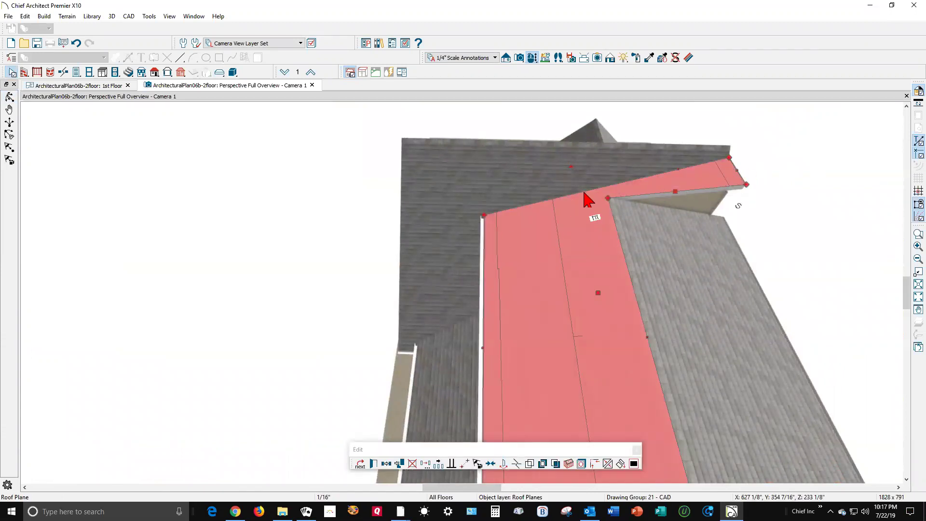
left_click(769, 165)
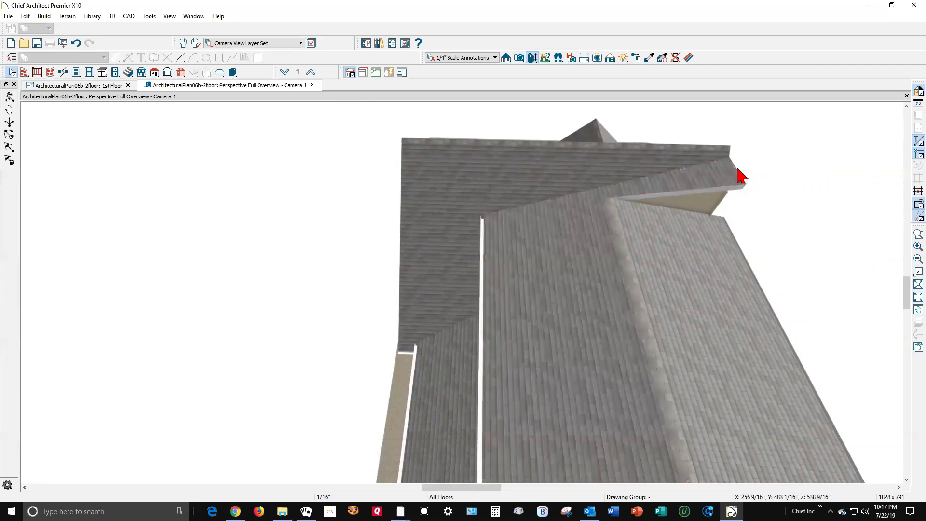
left_click(740, 183)
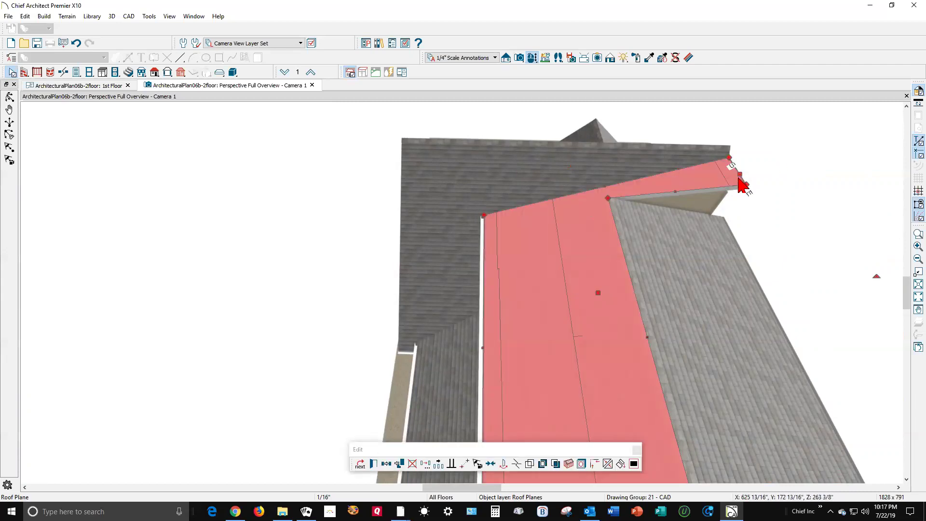
left_click_drag(740, 173, 600, 202)
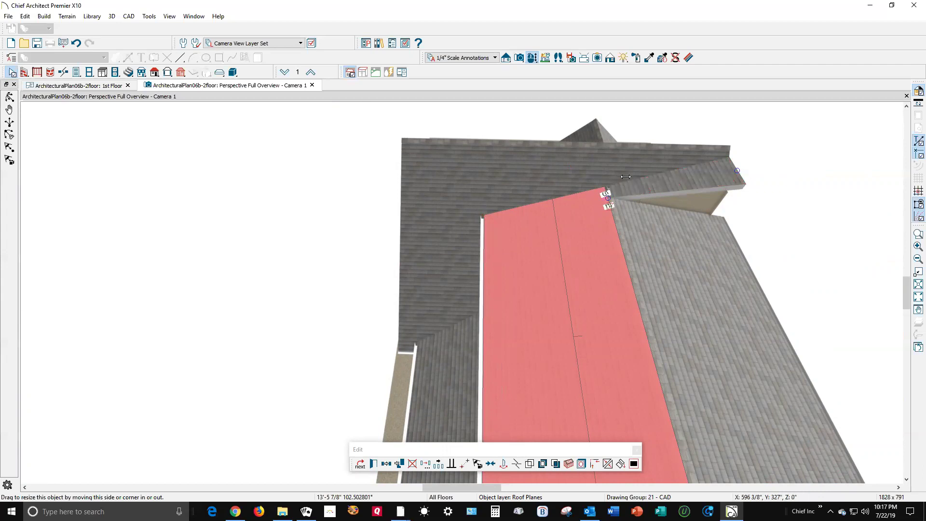
left_click_drag(627, 177, 622, 196)
Fine-tune the plane's leftover short edge at the ridge corner so it follows the ridge line
scroll(617, 203, "up", 5)
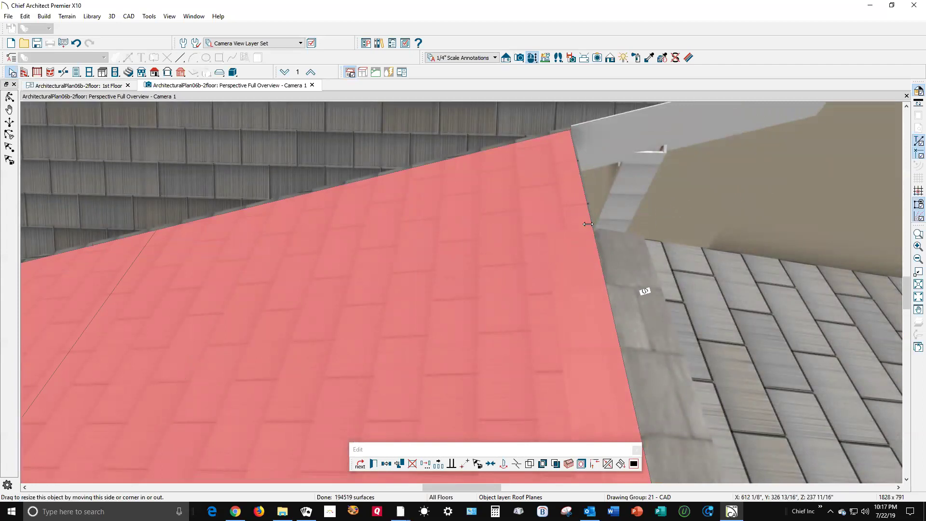
left_click_drag(577, 153, 570, 130)
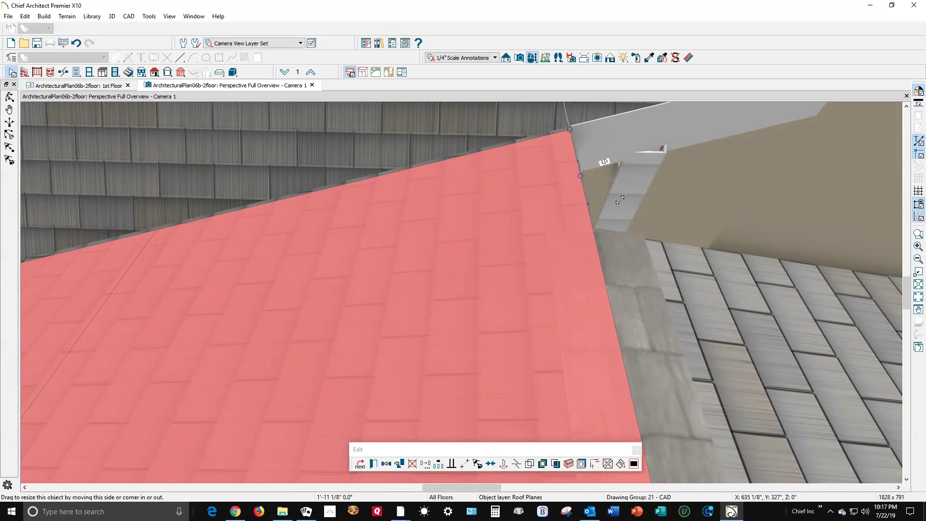
key("Escape")
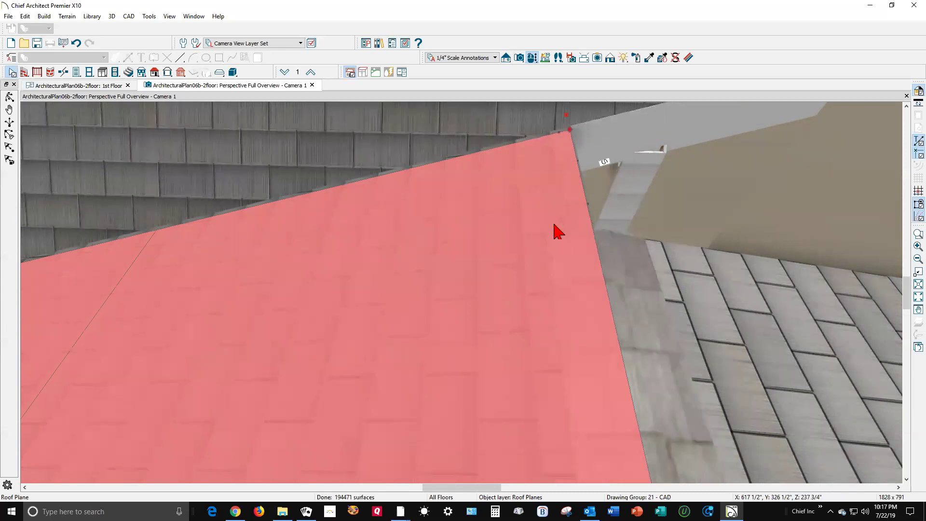
Examine the trimmed roof plane's corner up close where it meets the gable roof and the ridge
left_click(558, 179)
scroll(550, 241, "down", 2)
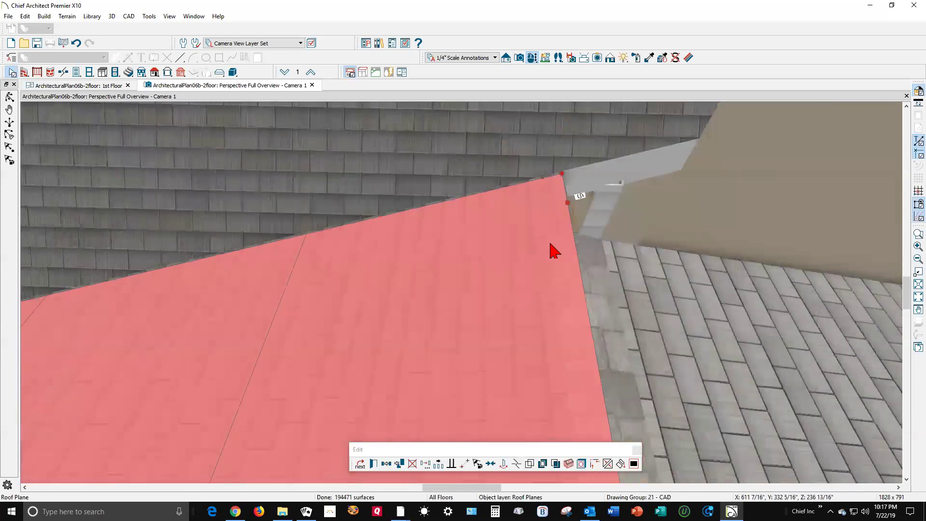
scroll(559, 199, "up", 1)
scroll(560, 205, "up", 3)
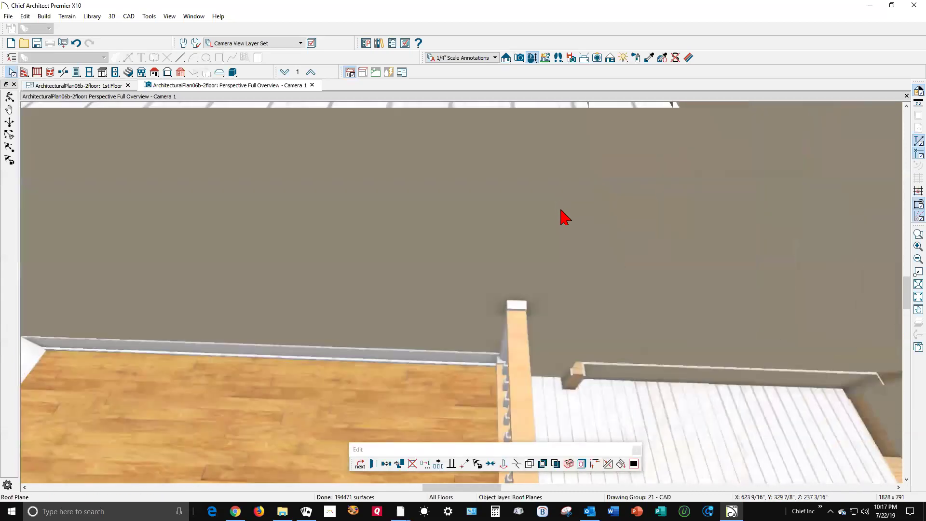
scroll(559, 204, "down", 2)
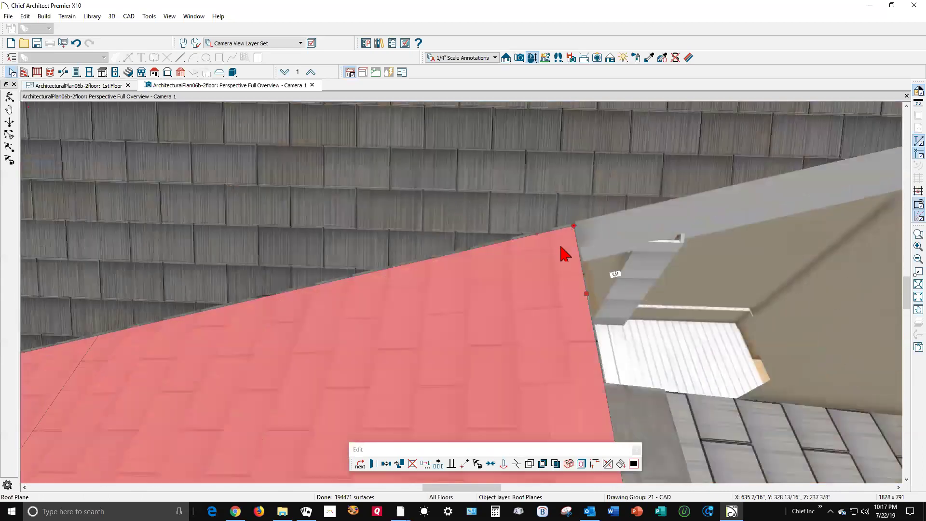
scroll(562, 248, "up", 1)
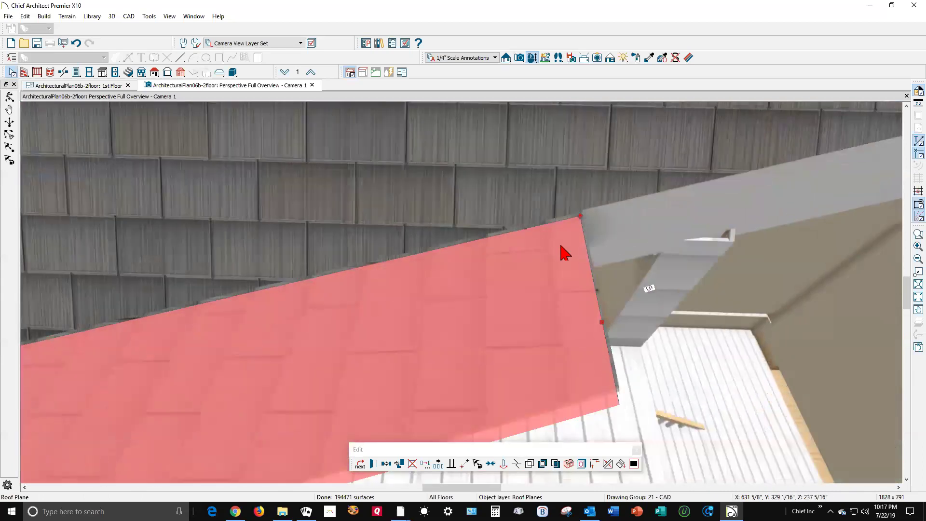
scroll(563, 247, "down", 5)
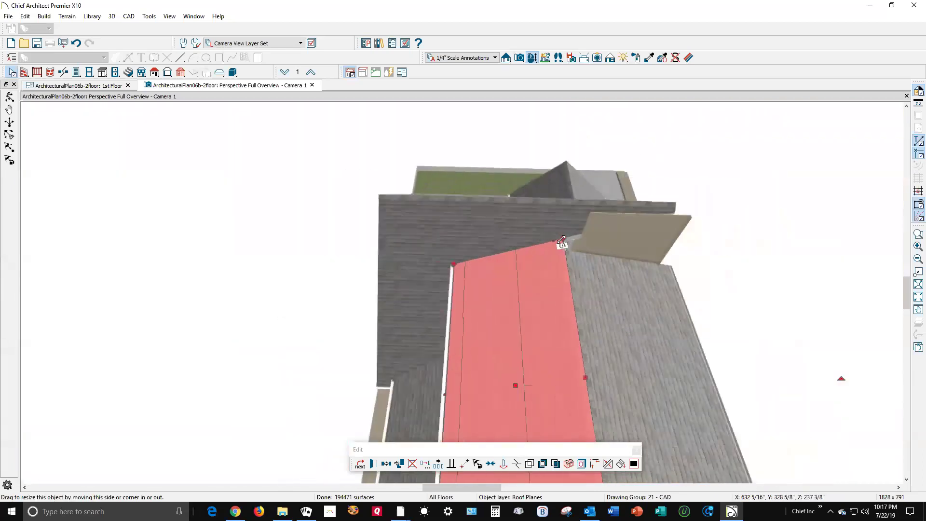
key("Escape")
In the first-floor plan, pull the tapered gable roof plane's end edge back from beyond the stair's exterior wall to the hall
key("ctrl+Tab")
scroll(605, 269, "down", 9)
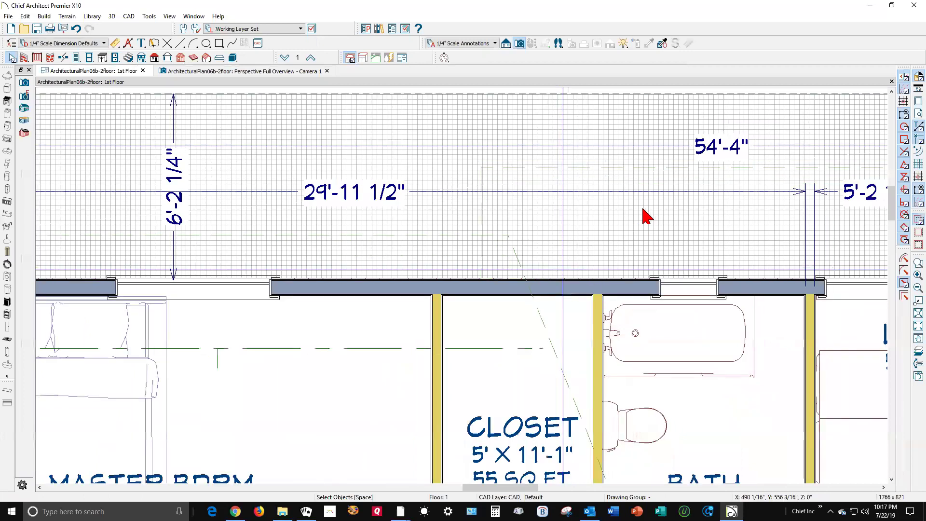
scroll(478, 201, "down", 3)
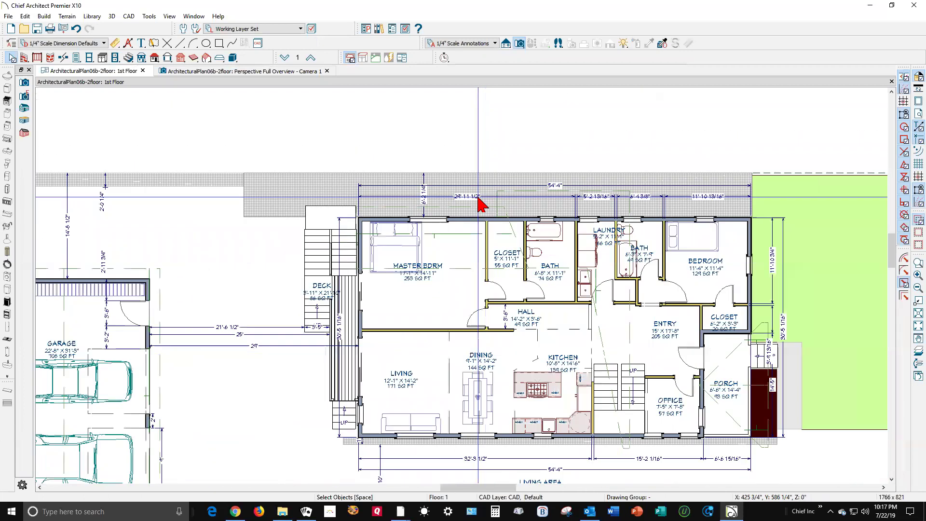
left_click(607, 356)
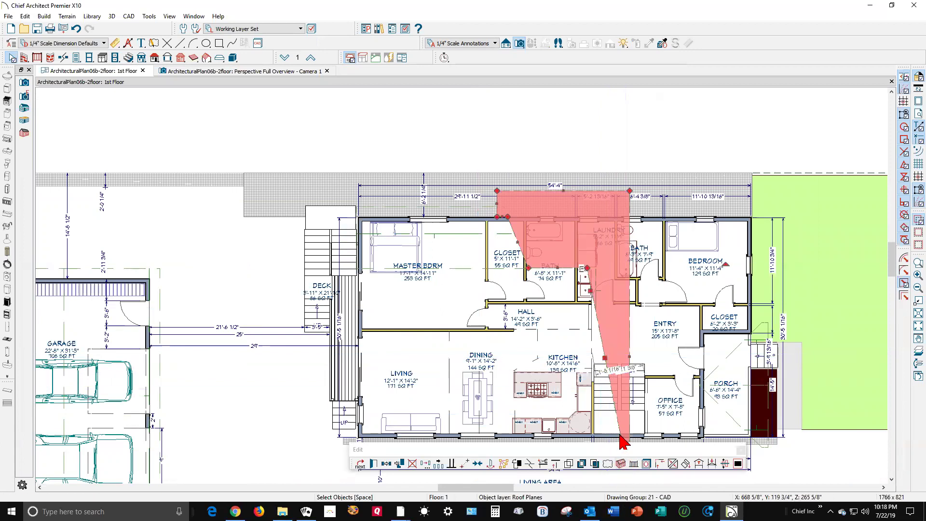
scroll(623, 441, "up", 1)
scroll(641, 419, "down", 3)
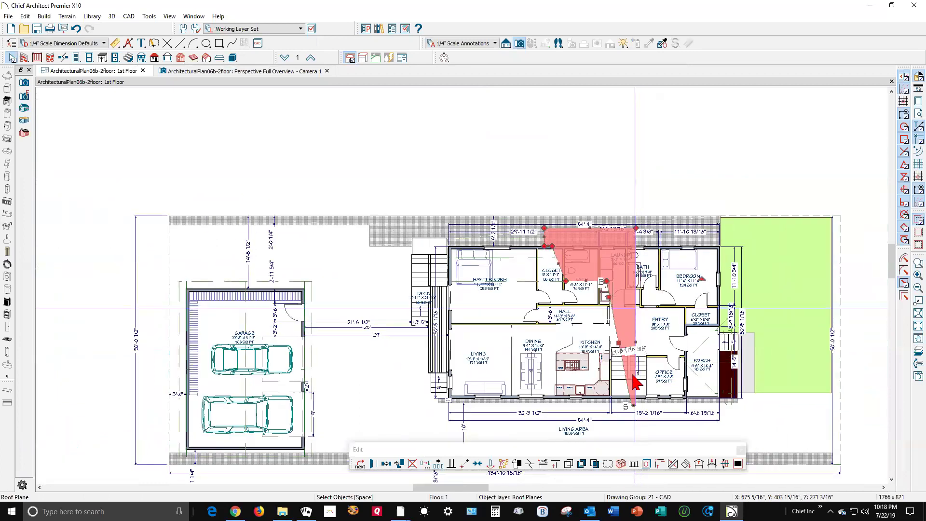
scroll(633, 414, "up", 5)
scroll(632, 409, "up", 3)
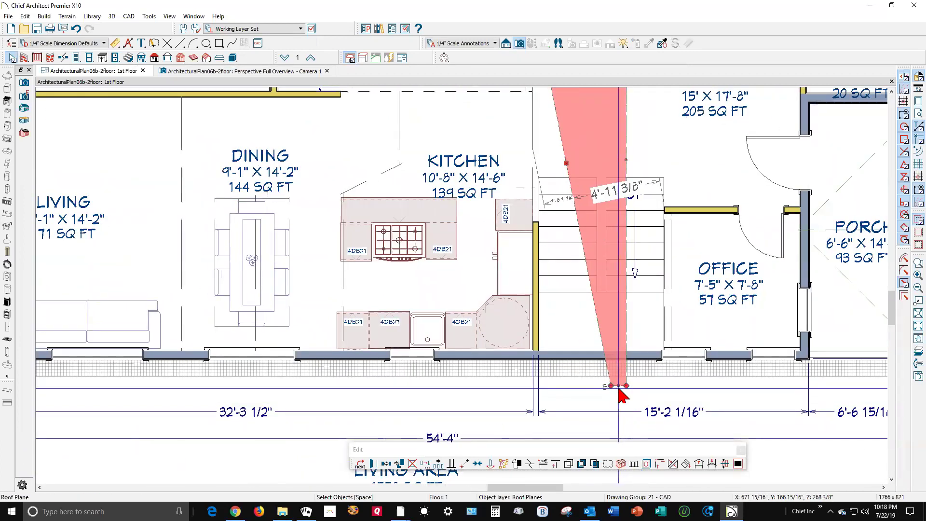
left_click_drag(618, 385, 551, 87)
Pull the same end edge further back until it lines up with the plane's other edge across the bath
scroll(570, 325, "down", 4)
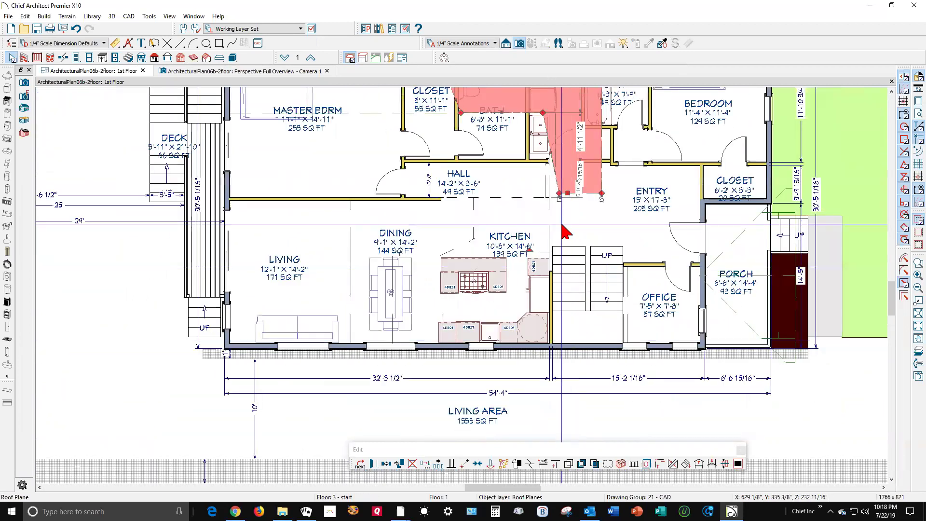
scroll(570, 203, "up", 5)
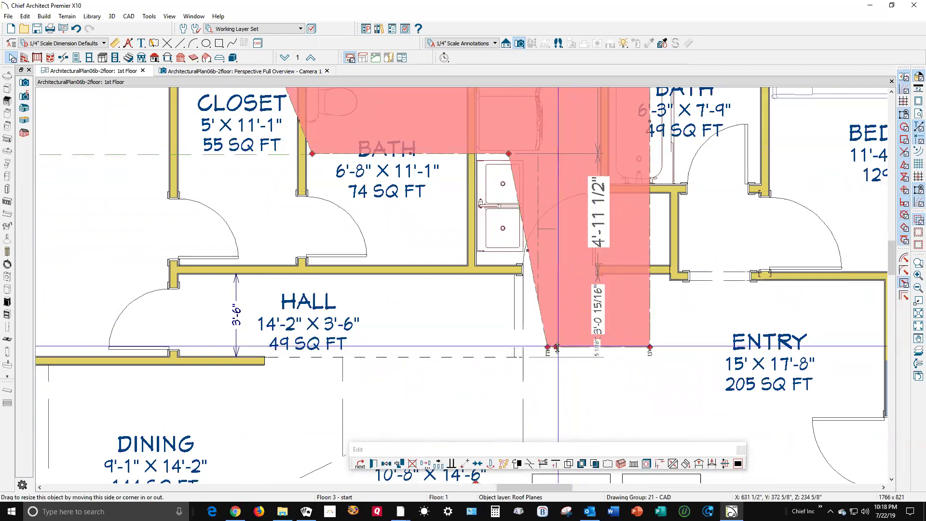
left_click_drag(542, 298, 499, 153)
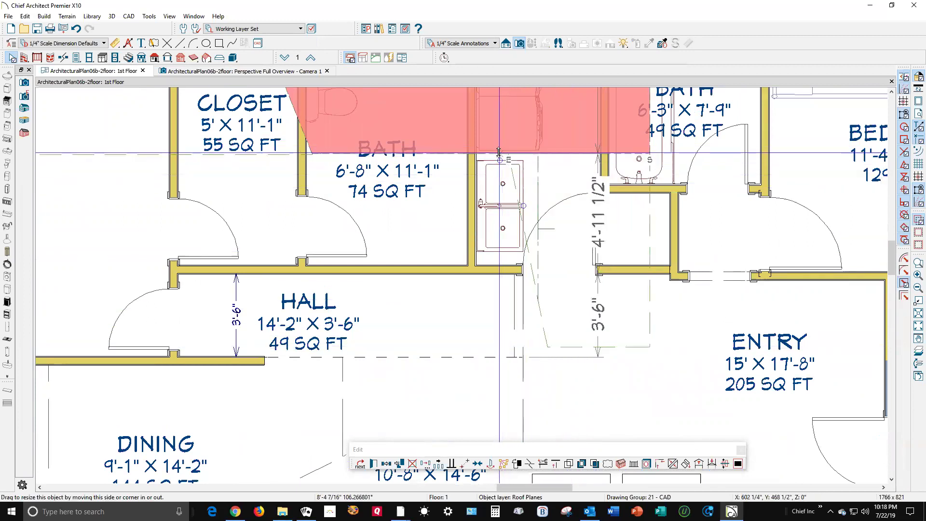
key("Escape")
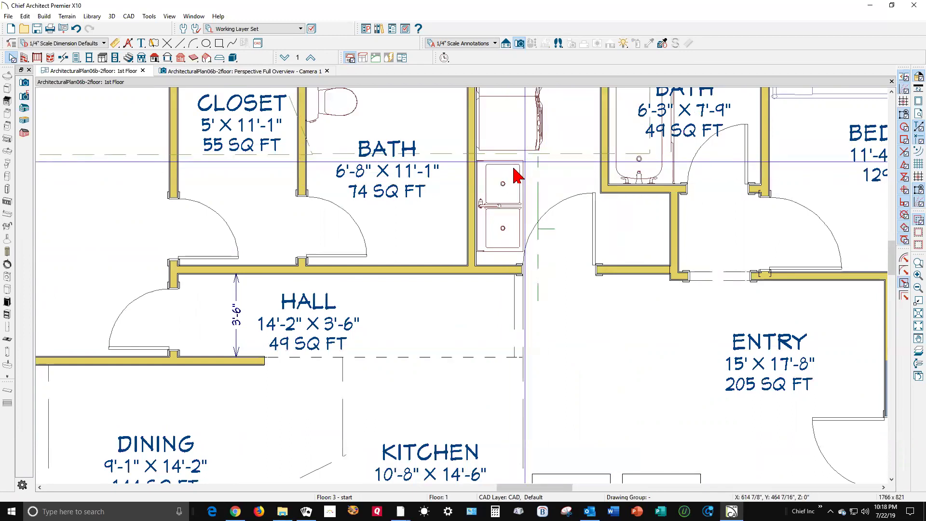
Examine the shortened gable roof plane and the opening beside the lower roof's ridge in the 3D overview
key("ctrl+Tab")
scroll(505, 256, "down", 4)
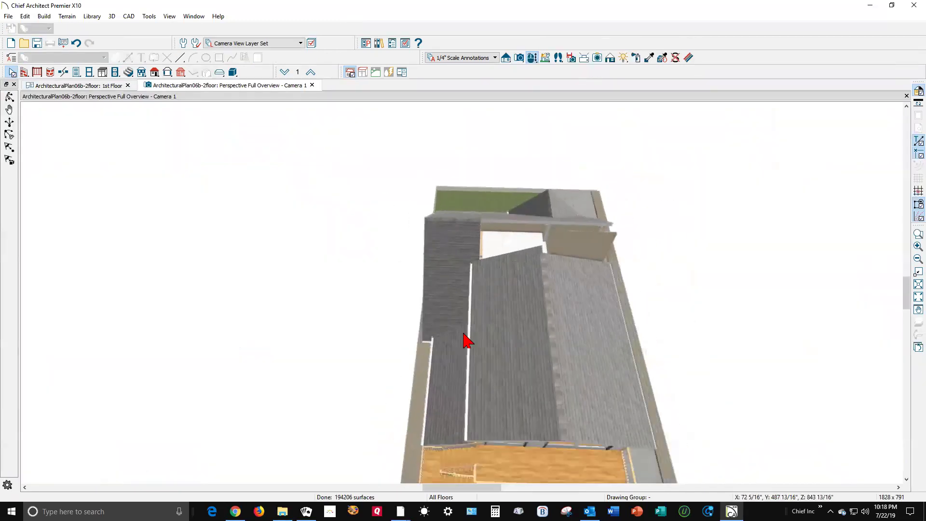
scroll(452, 365, "up", 4)
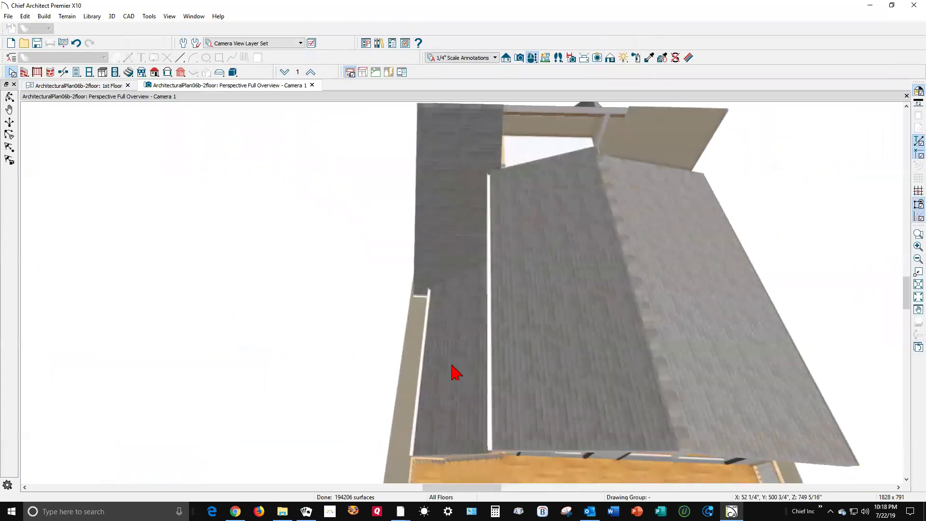
left_click(454, 371)
key("Escape")
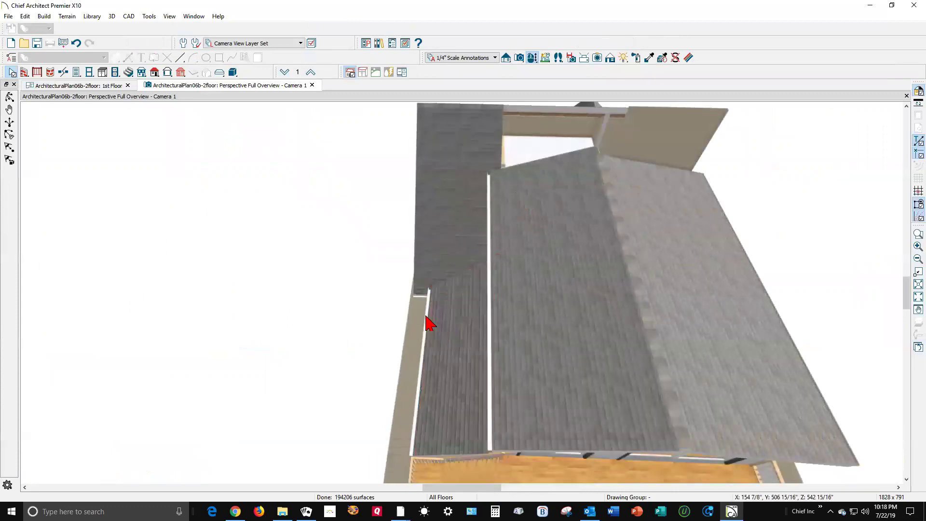
left_click(486, 141)
scroll(490, 178, "down", 3)
scroll(519, 178, "up", 3)
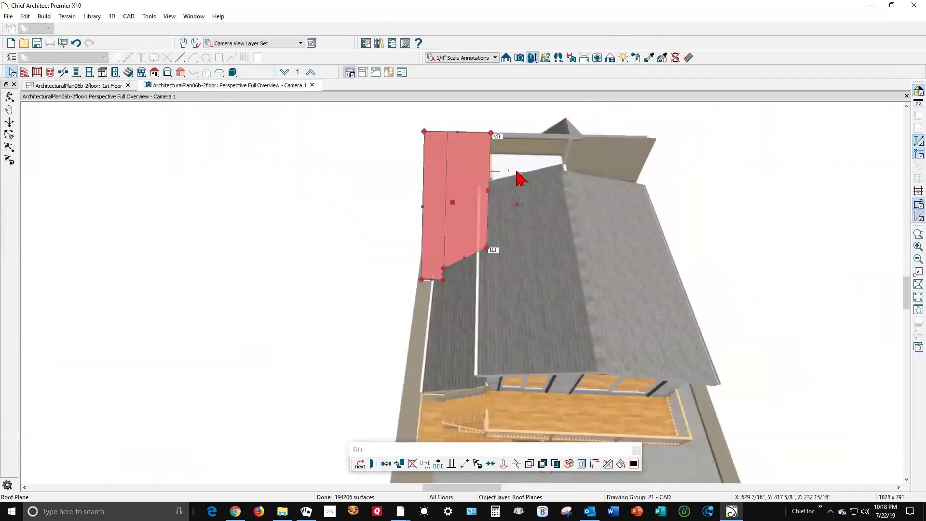
scroll(518, 178, "up", 1)
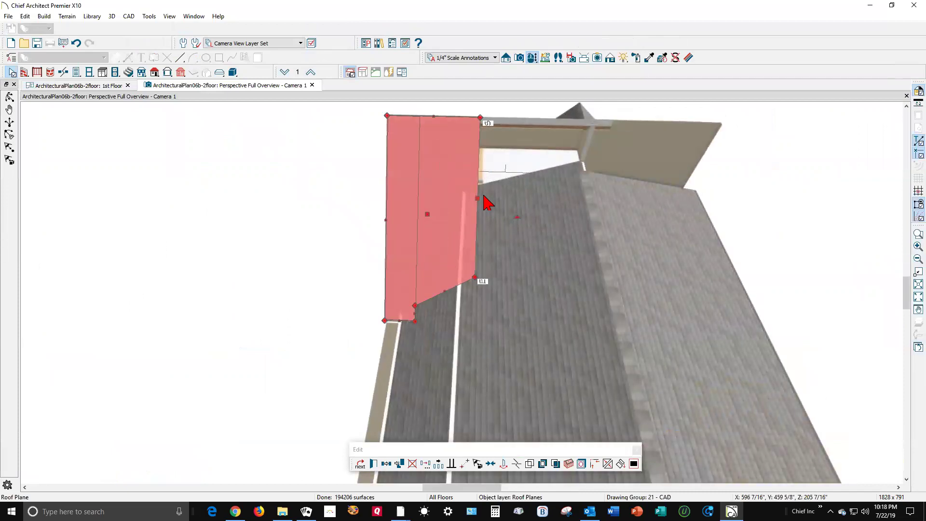
key("Delete")
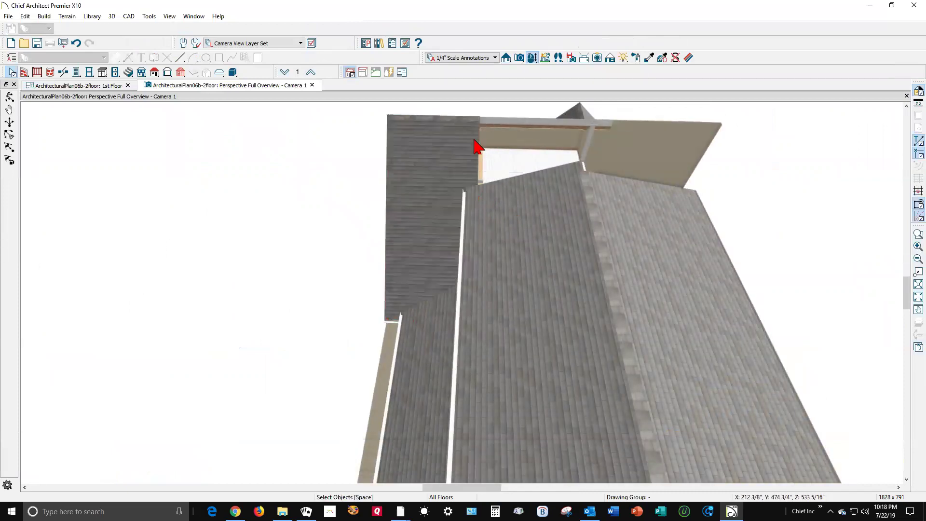
scroll(694, 181, "down", 3)
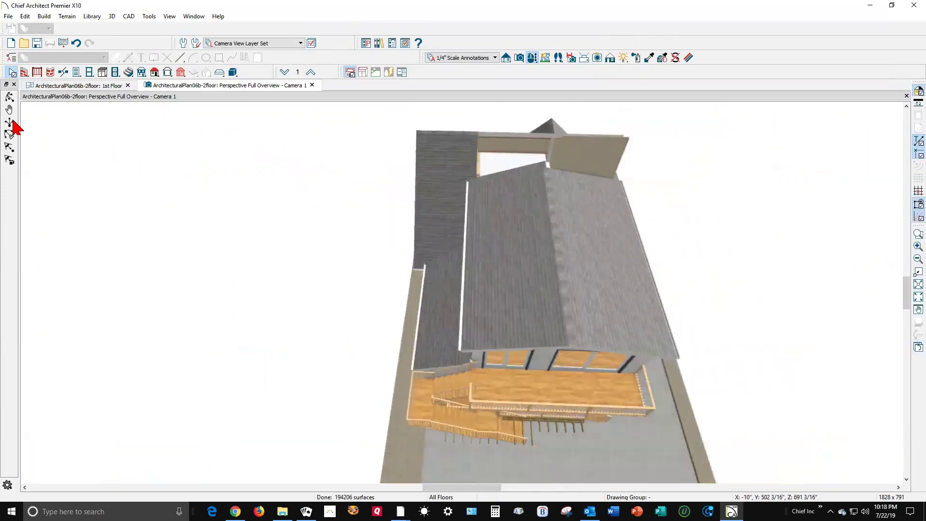
Break the gable roof plane's lower edge at the ridge and extend the section beside the opening down to the eave
left_click(9, 97)
left_click_drag(536, 246, 355, 238)
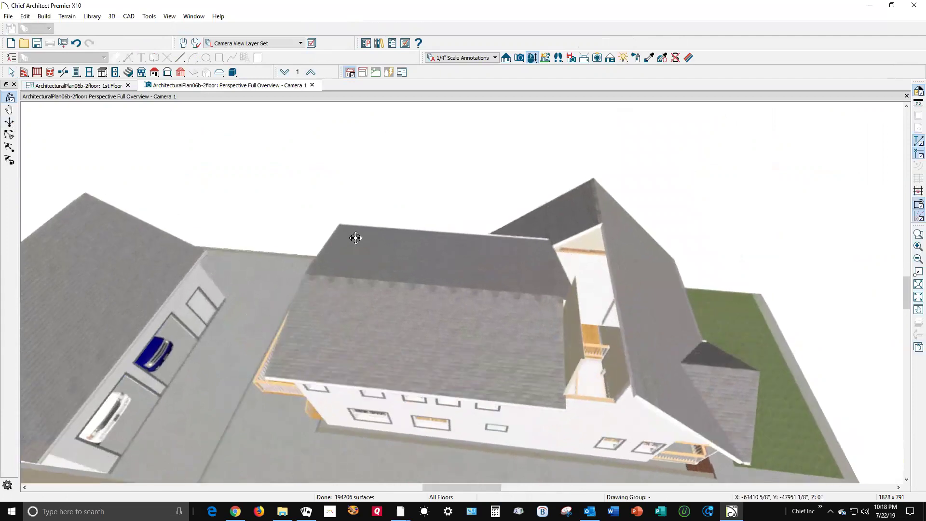
key("space")
left_click(589, 233)
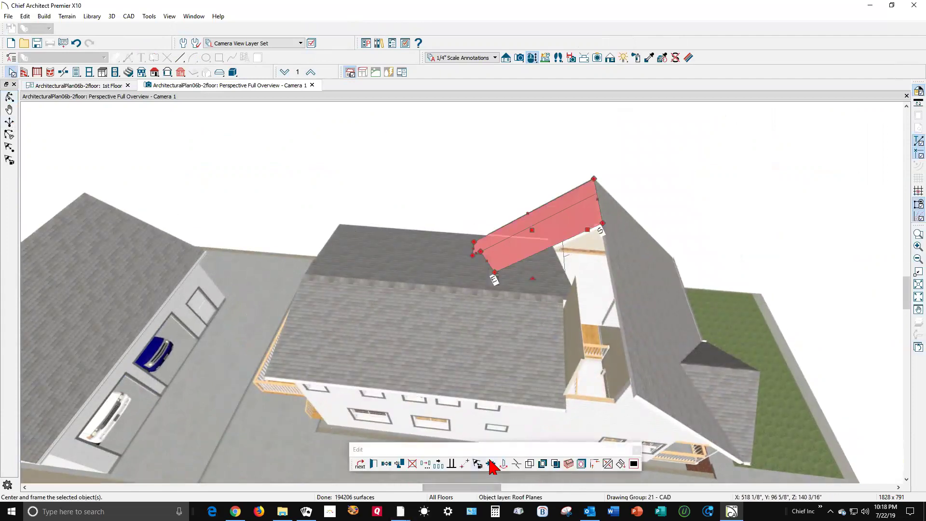
left_click(516, 464)
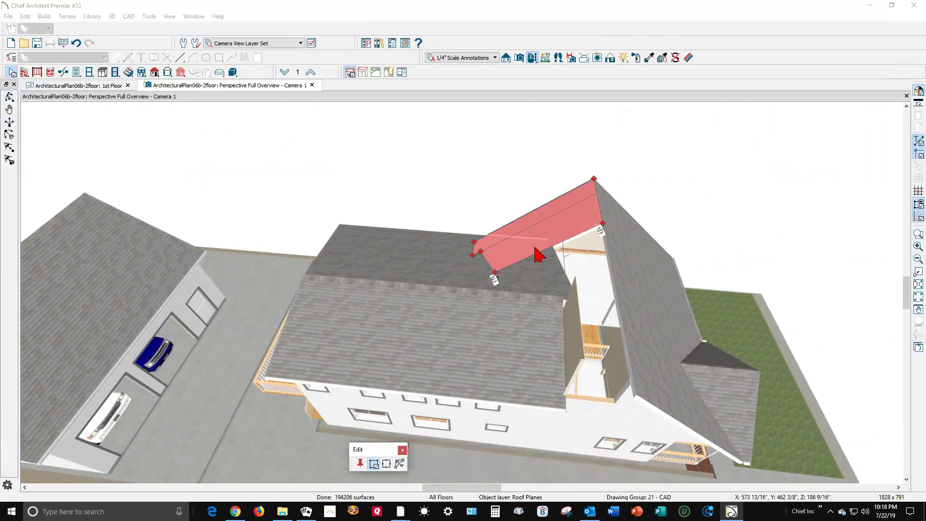
left_click(554, 245)
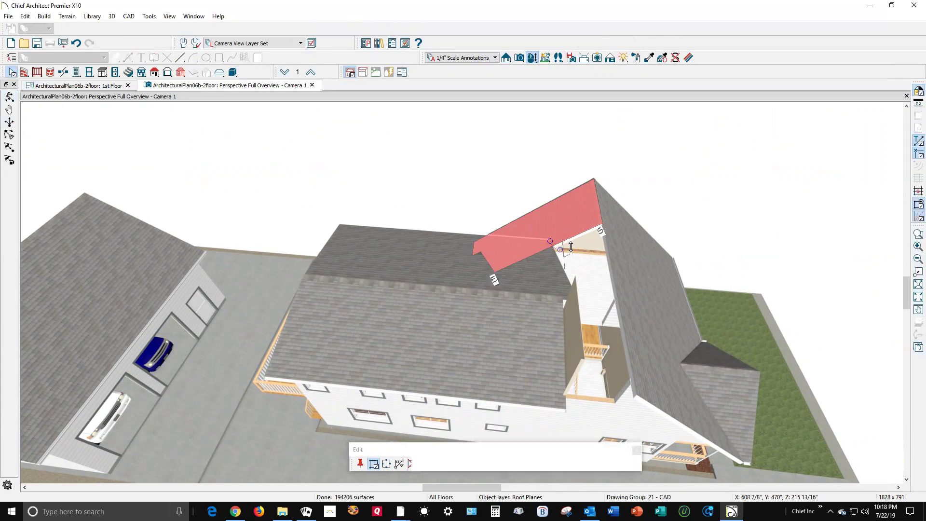
left_click_drag(561, 249, 635, 393)
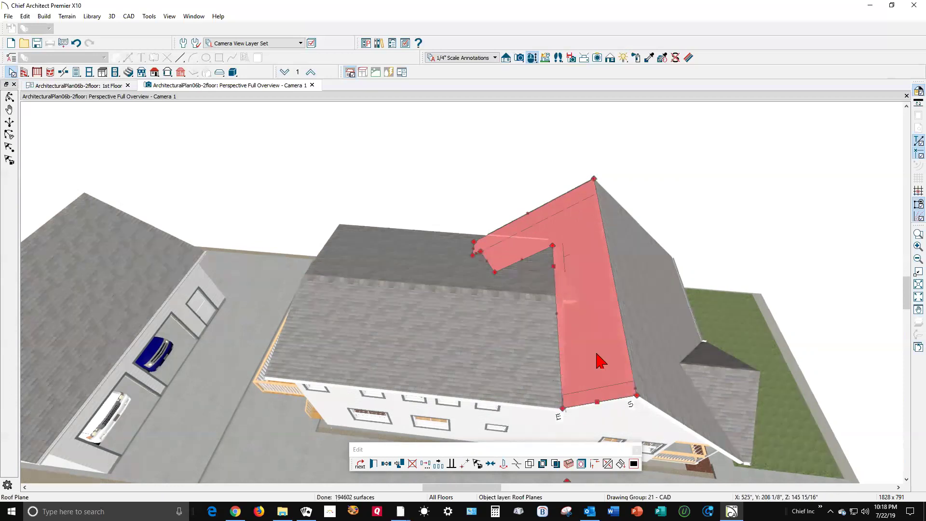
key("Escape")
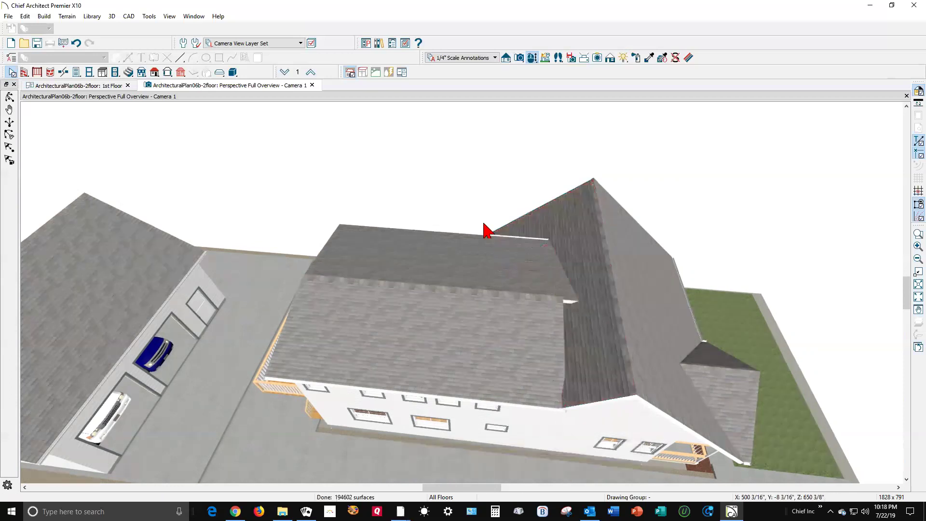
Break the gable roof plane's inner edge at the lower roof's ridge and pull the new corner back toward the gable ridge
left_click(574, 350)
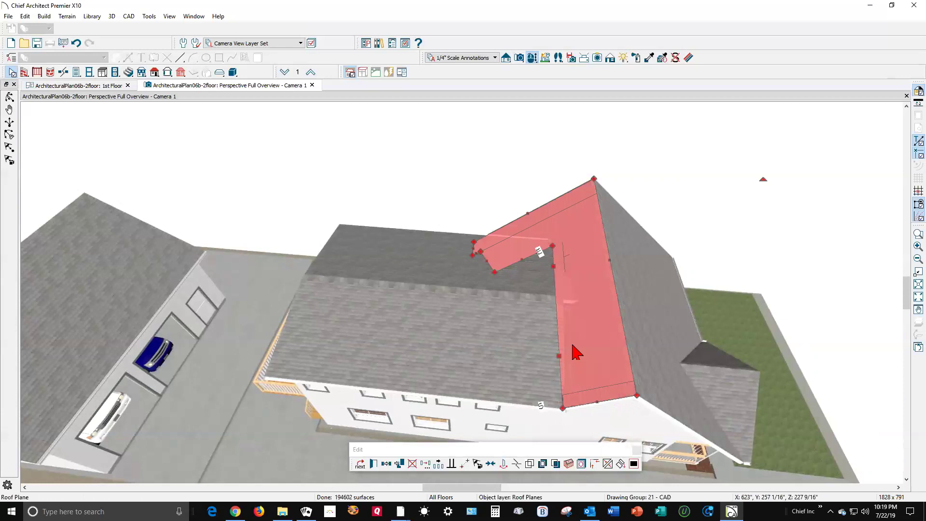
left_click(516, 464)
left_click(554, 302)
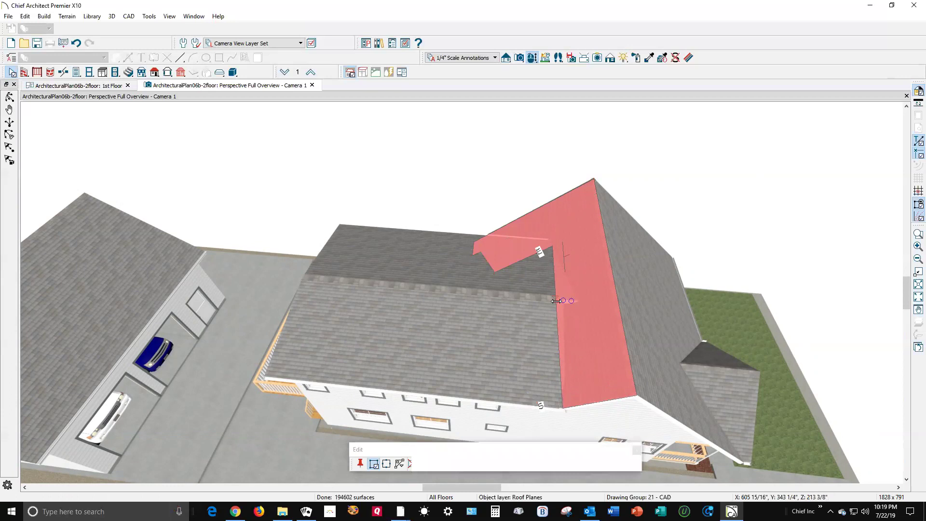
left_click_drag(557, 300, 592, 301)
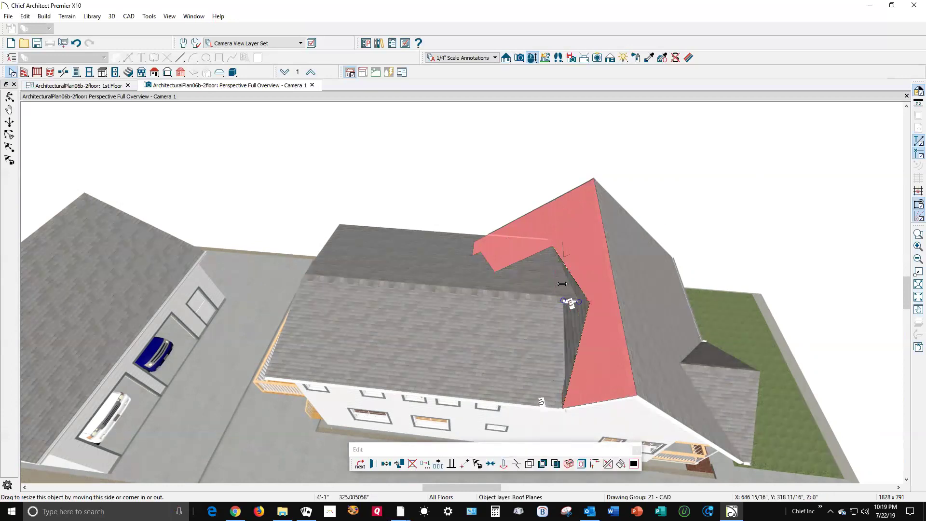
left_click_drag(563, 283, 561, 288)
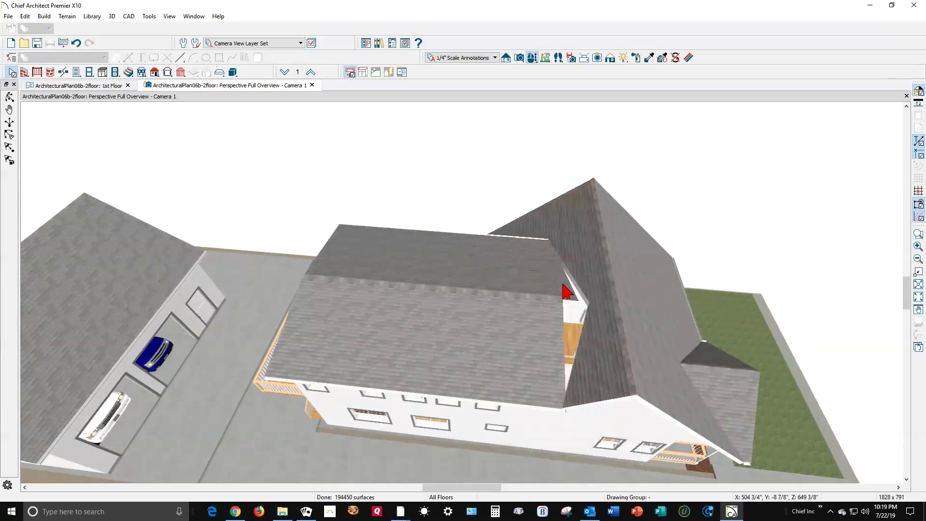
Join the open end edge of the lower roof's far plane to the gable roof plane
left_click(559, 284)
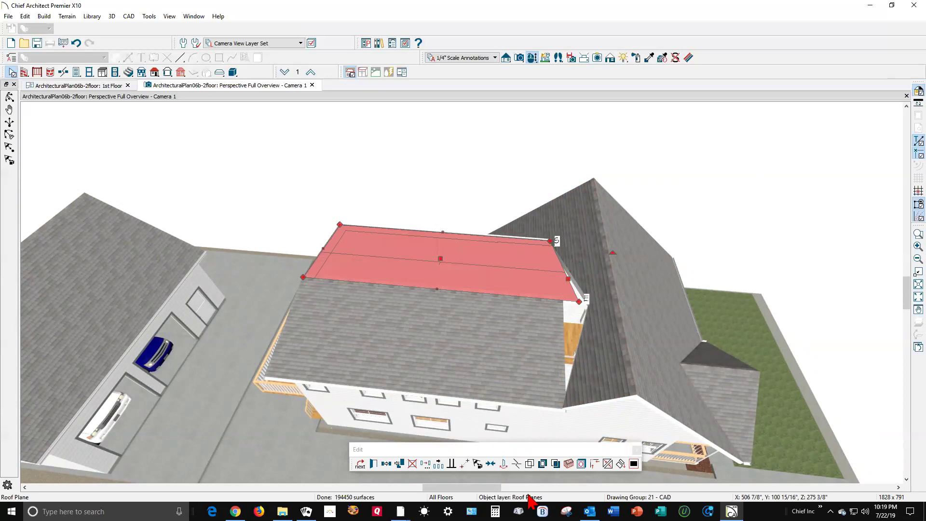
left_click(612, 463)
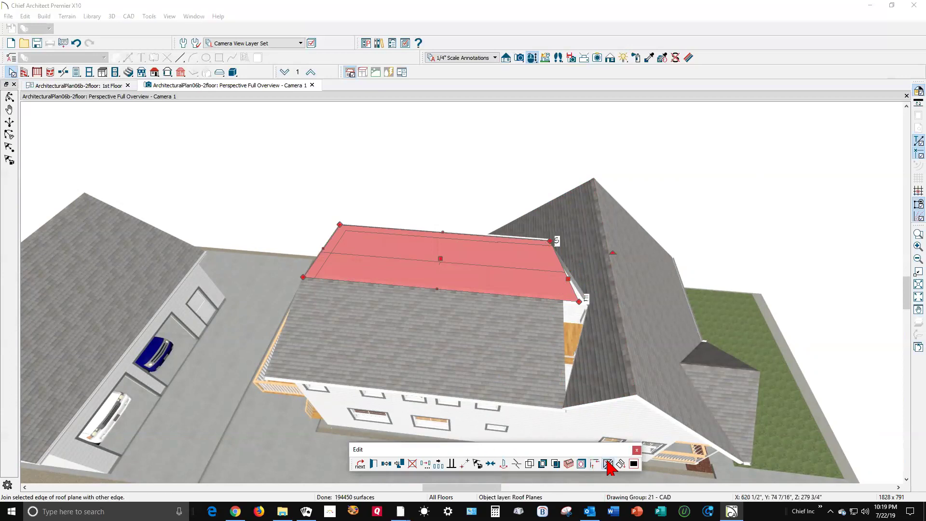
left_click(576, 280)
Join the end edge of the lower roof's near plane, above the row of upper windows, to the gable roof plane's angled edge
left_click(558, 332)
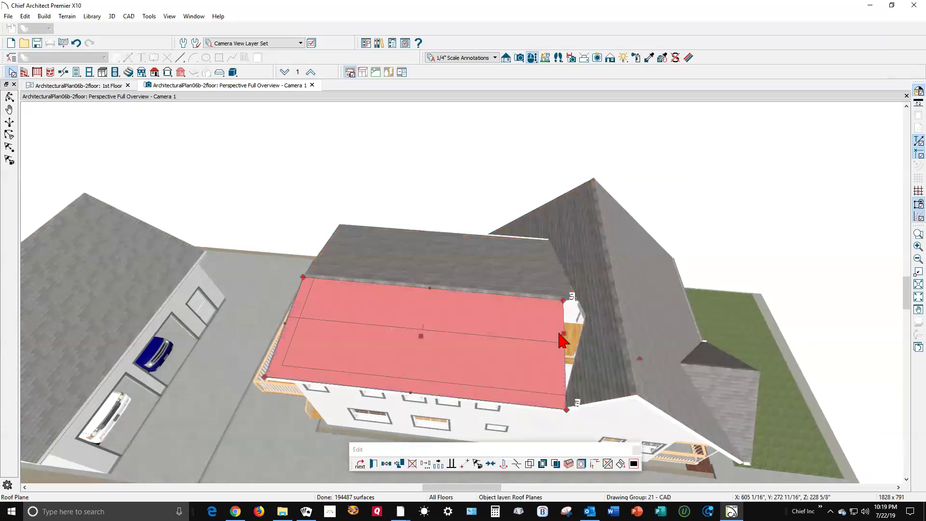
left_click(584, 351)
left_click(563, 356)
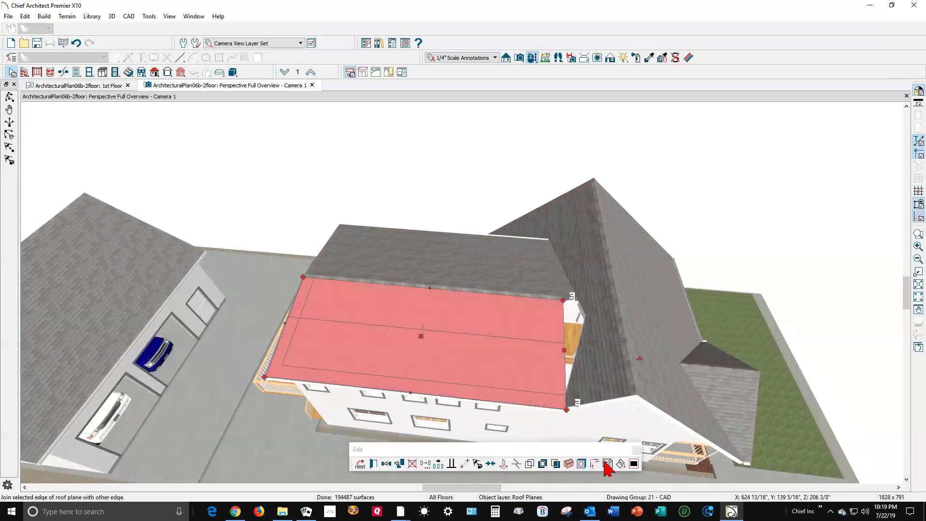
left_click(608, 464)
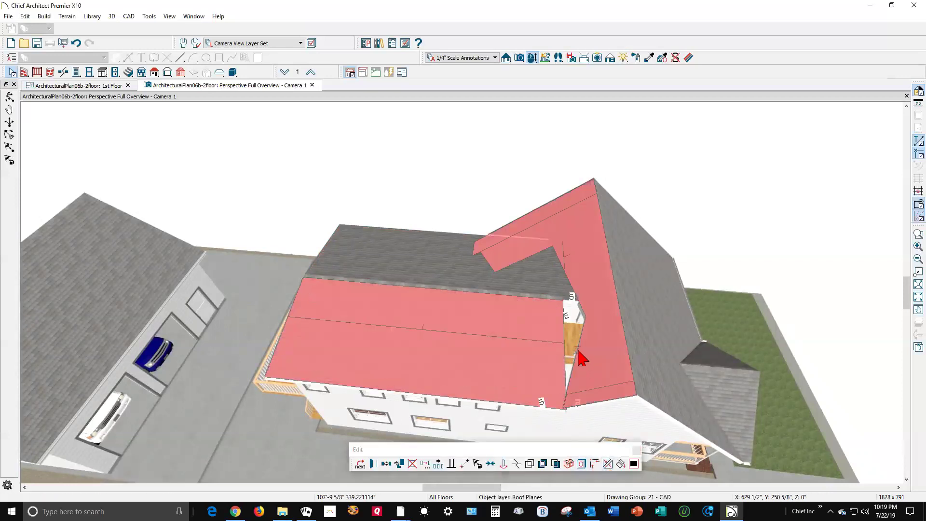
left_click(579, 355)
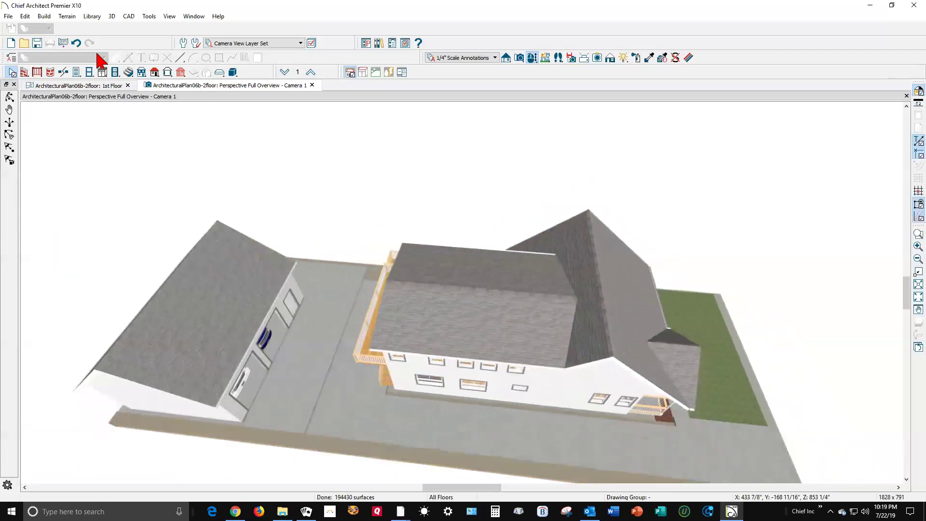
Examine the rejoined roof planes from the deck-stair side of the house in the 3D overview
left_click(8, 98)
left_click_drag(533, 270, 236, 216)
left_click_drag(476, 209, 399, 219)
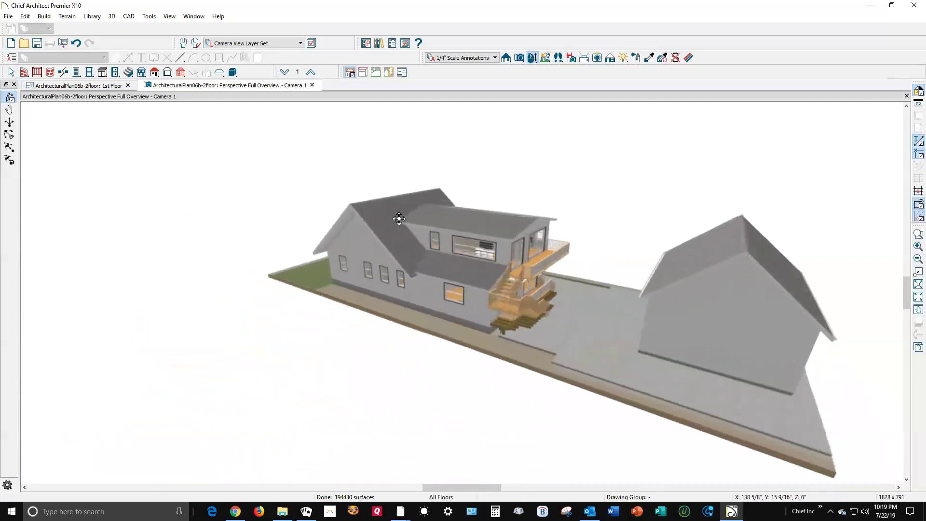
scroll(441, 212, "up", 3)
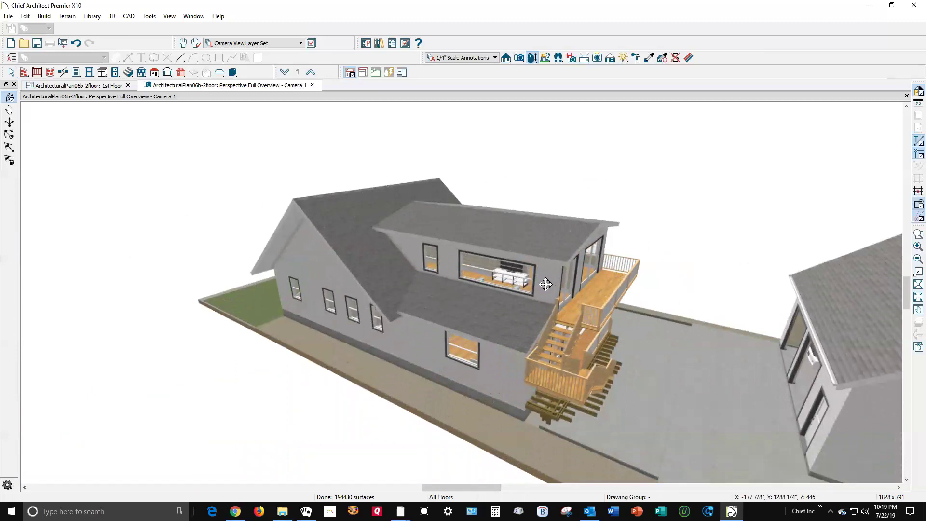
left_click_drag(460, 262, 508, 318)
left_click_drag(483, 271, 459, 240)
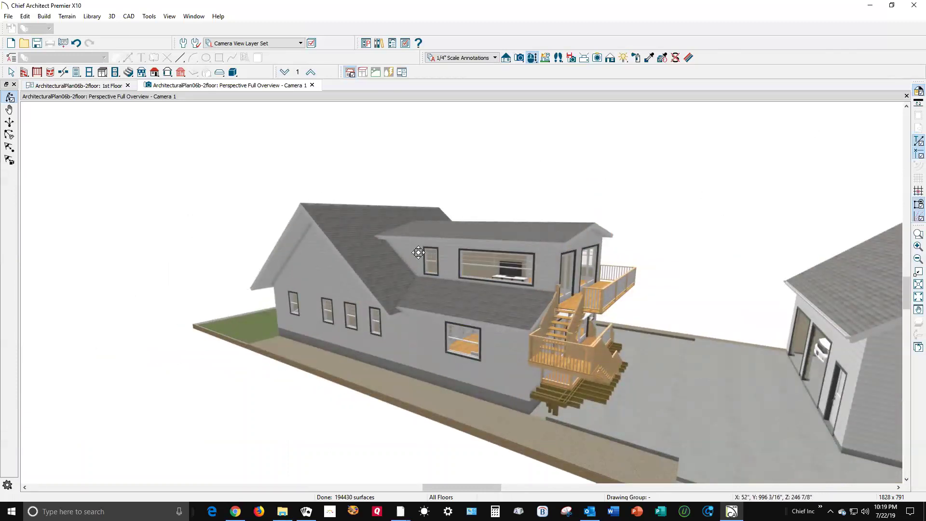
left_click_drag(327, 254, 341, 204)
scroll(341, 195, "up", 2)
scroll(341, 194, "up", 1)
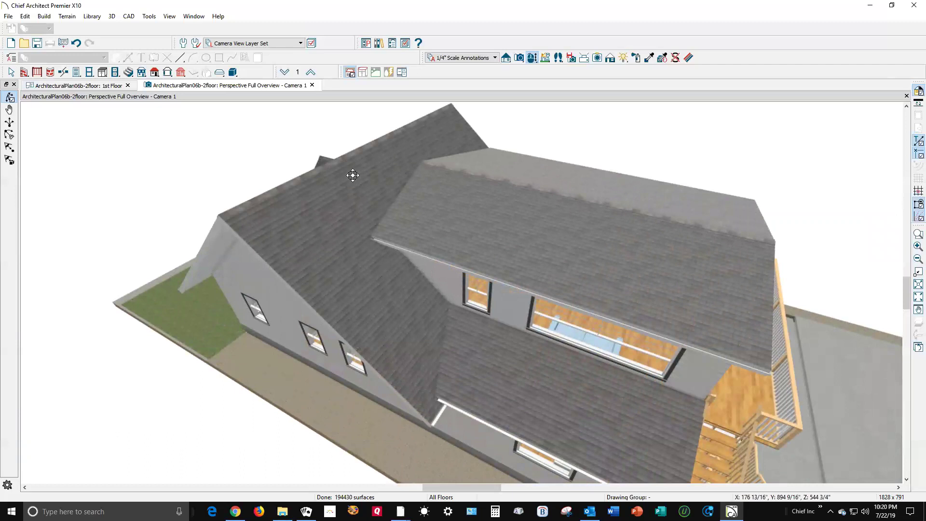
scroll(364, 234, "down", 4)
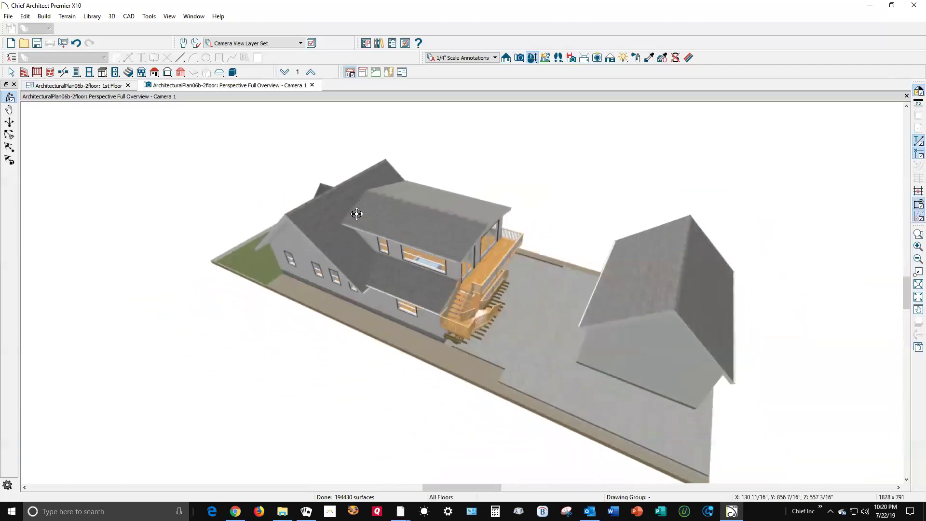
Inspect the roof junction and eaves from the white-sided wall and around the house
left_click_drag(723, 338, 449, 311)
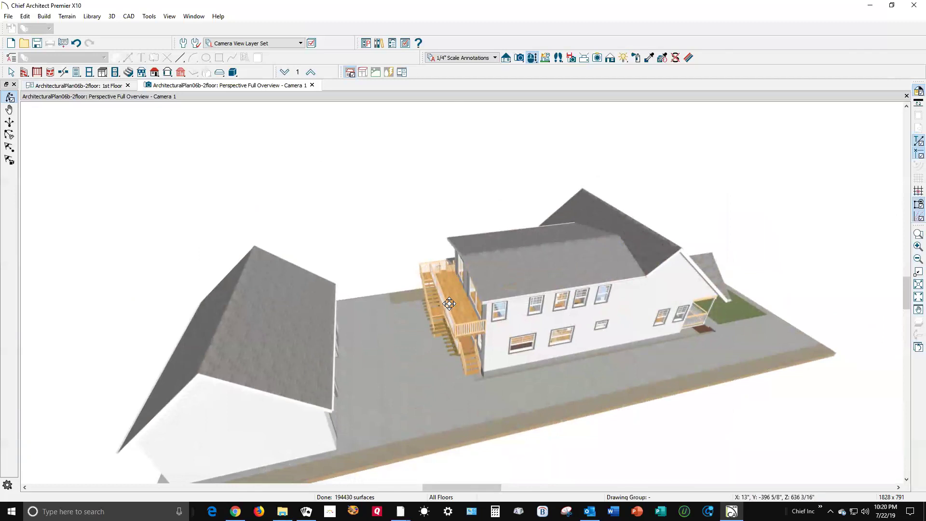
left_click_drag(509, 285, 475, 225)
left_click_drag(748, 182, 682, 275)
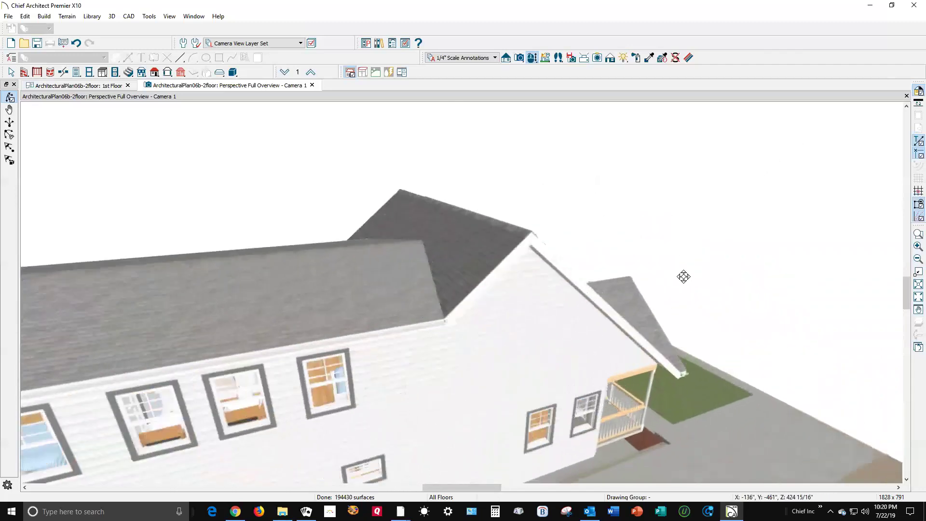
left_click_drag(624, 271, 361, 288)
left_click_drag(521, 295, 367, 332)
left_click_drag(467, 293, 450, 355)
left_click_drag(525, 404, 613, 306)
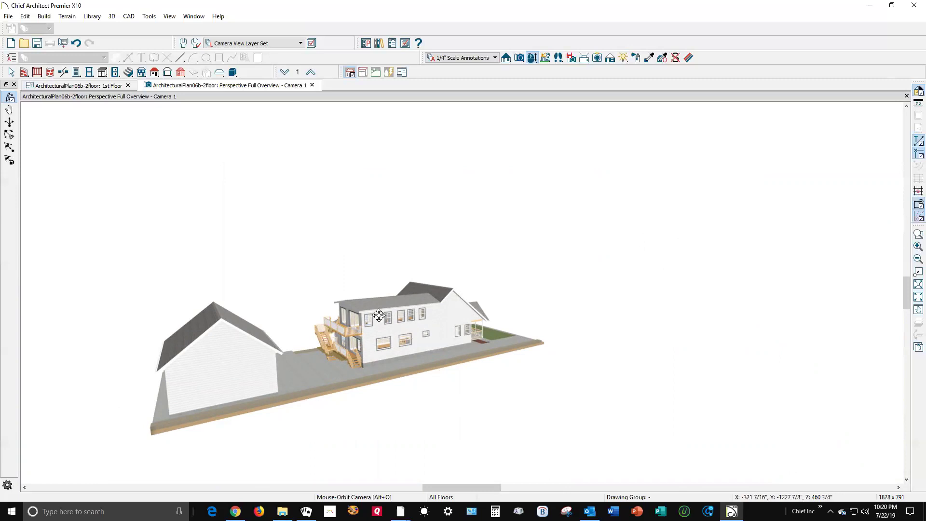
scroll(405, 313, "up", 5)
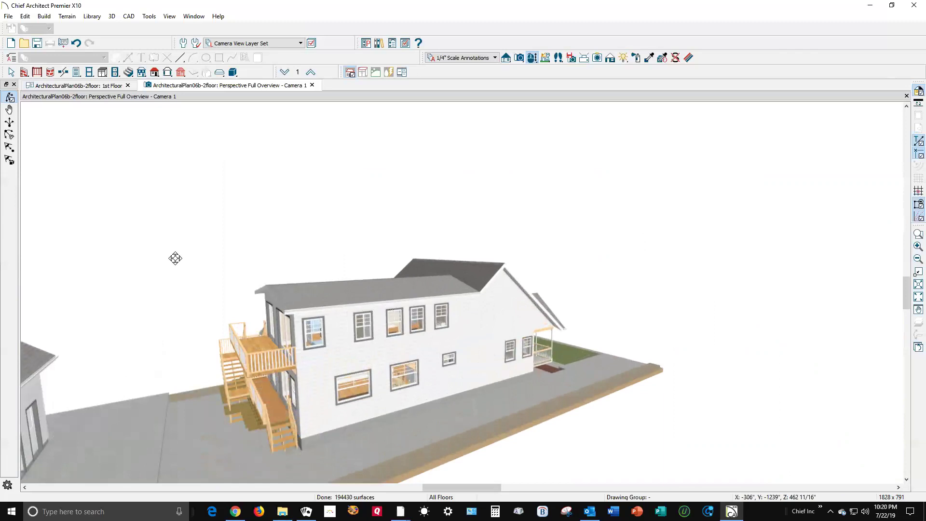
Return to object selection, dismiss the general plan defaults without changes, and save the current plan file
double_click(10, 73)
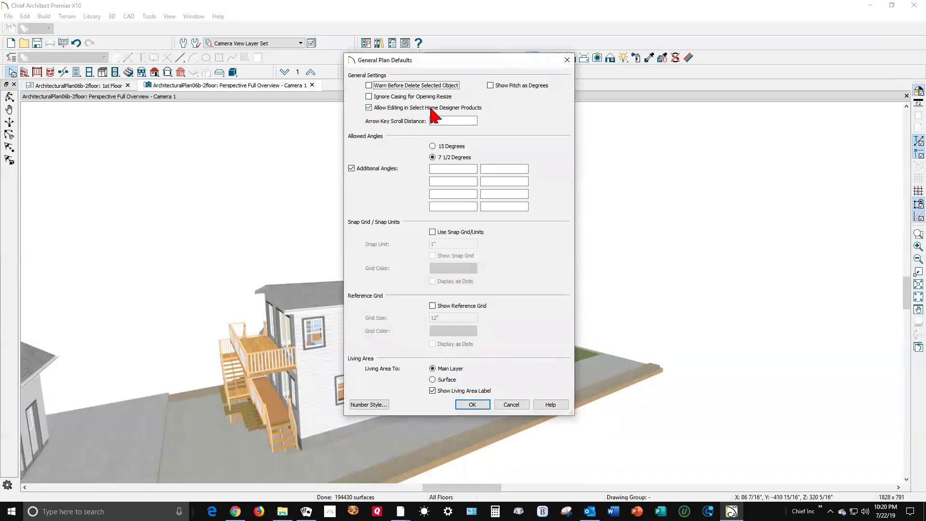
left_click(511, 405)
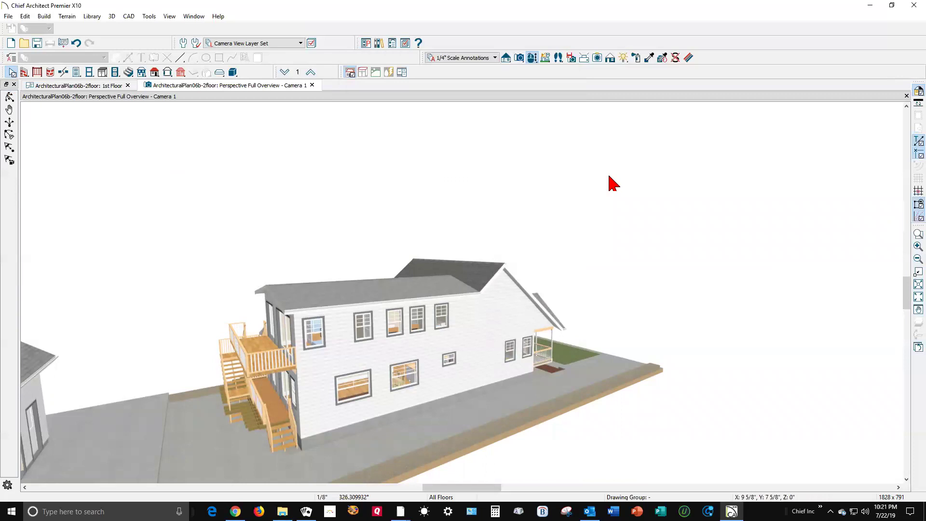
left_click(8, 16)
left_click(57, 161)
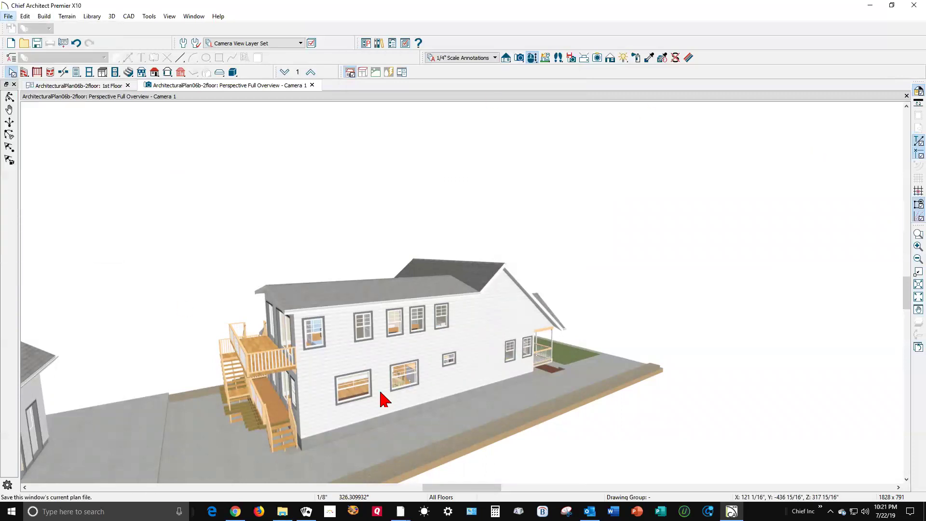
Shorten the projecting lower-deck joist nearest the front steps to 105 3/4", so it ends at the deck's outer beam
scroll(555, 219, "down", 3)
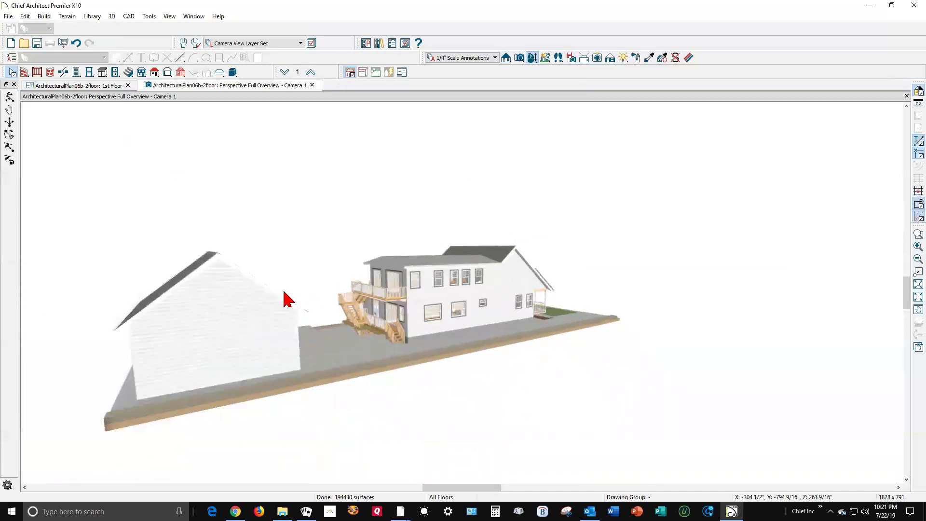
scroll(351, 287, "up", 4)
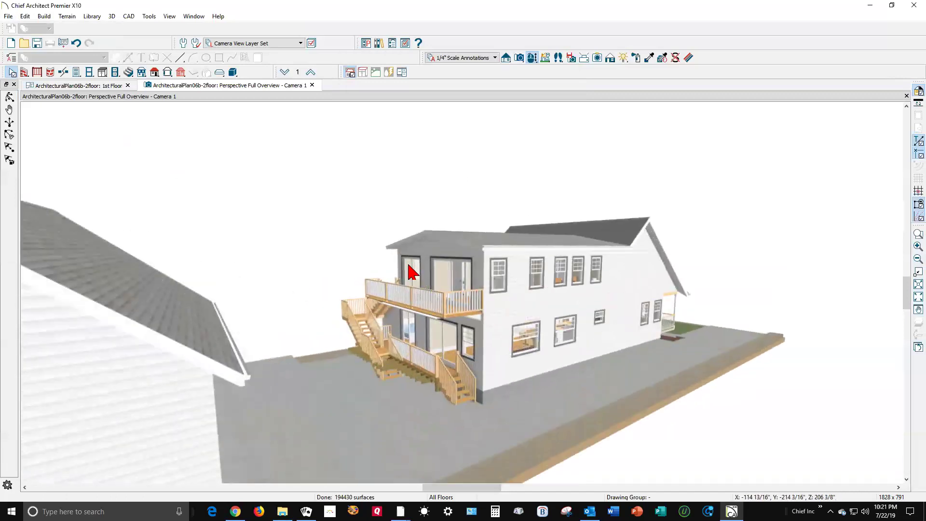
scroll(462, 324, "up", 2)
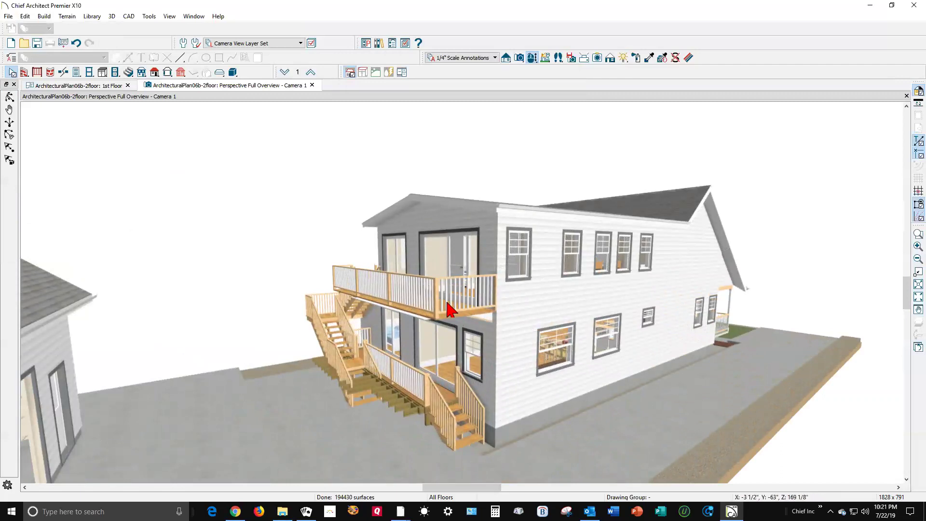
scroll(409, 424, "up", 2)
scroll(412, 424, "up", 2)
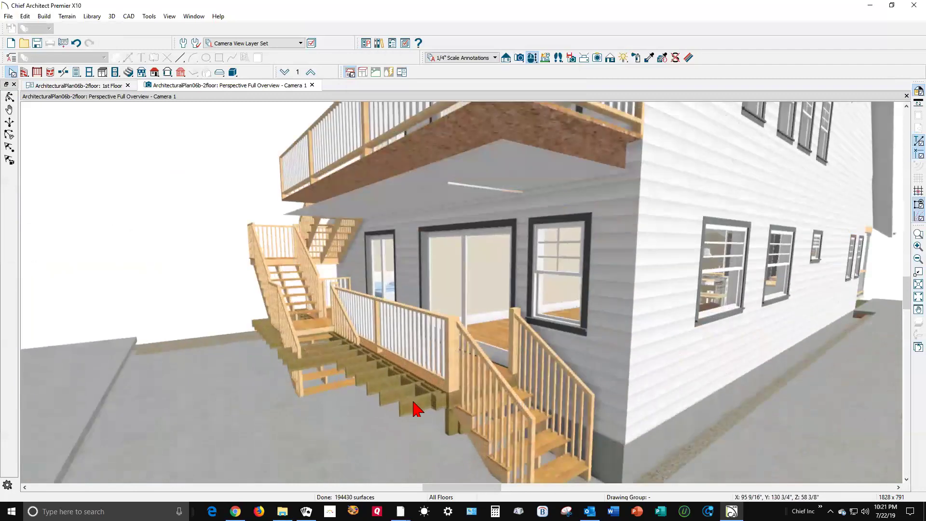
left_click(414, 409)
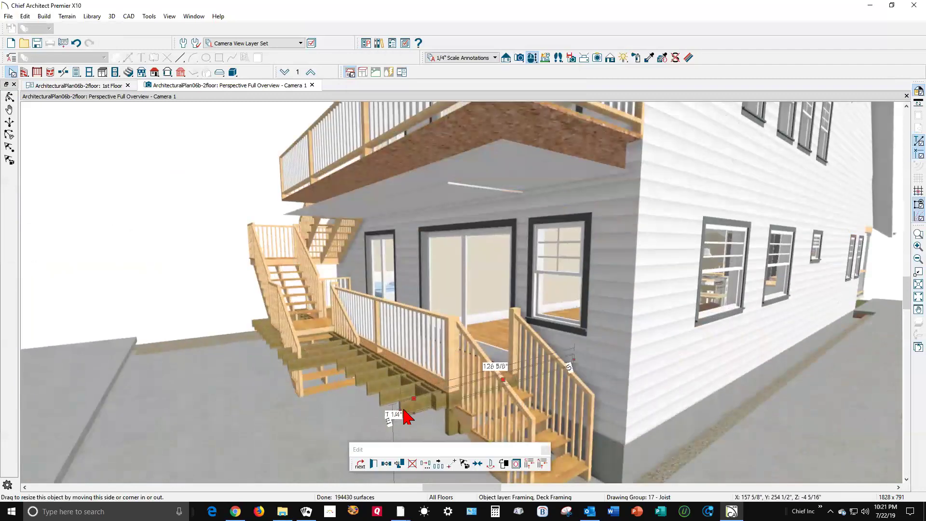
scroll(410, 414, "up", 2)
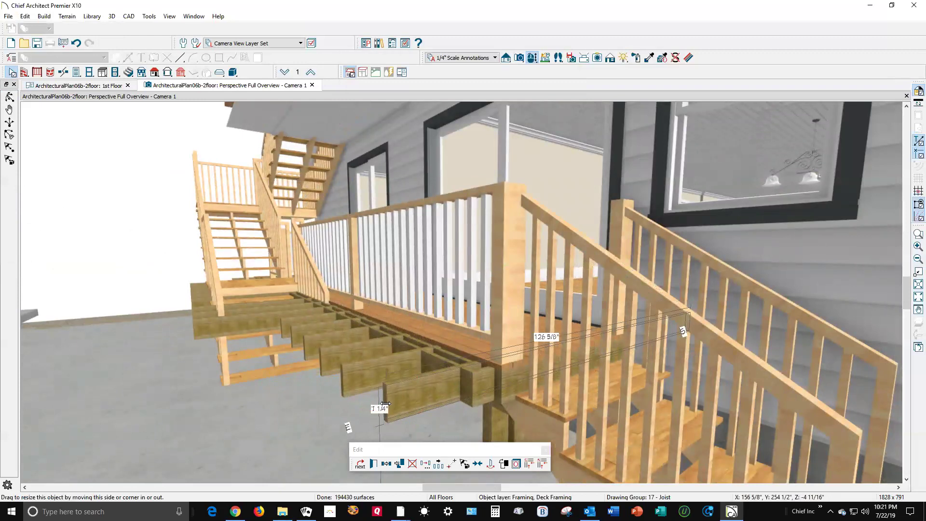
left_click_drag(397, 402, 472, 381)
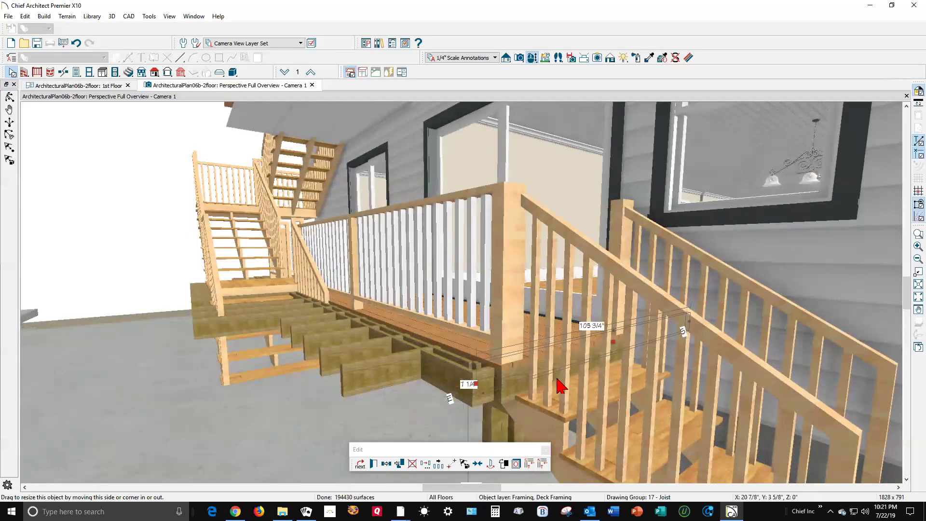
Shorten the next projecting lower-deck joist to 106 3/8", pulling its end back to the outer beam
left_click(379, 377)
left_click(378, 379)
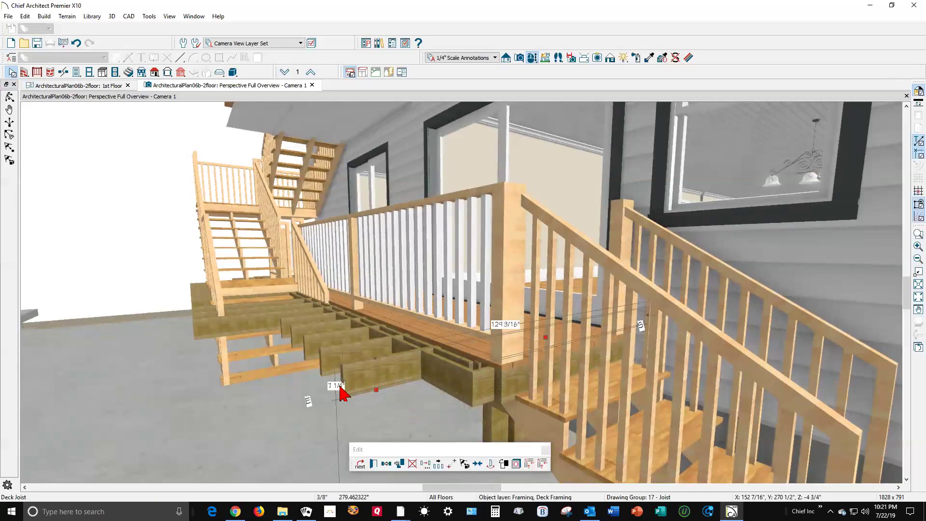
left_click_drag(341, 382, 433, 364)
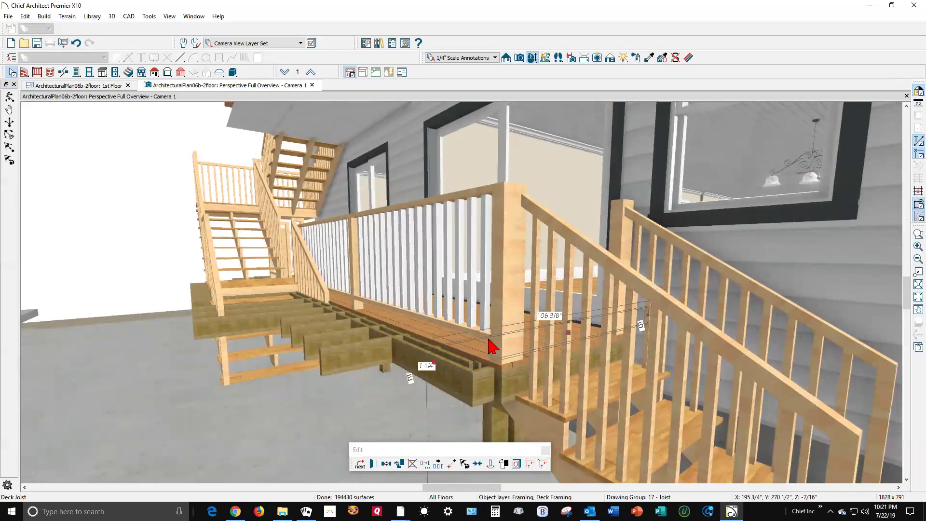
Build the deck framing for the lower deck's room, running the command twice
right_click(443, 337)
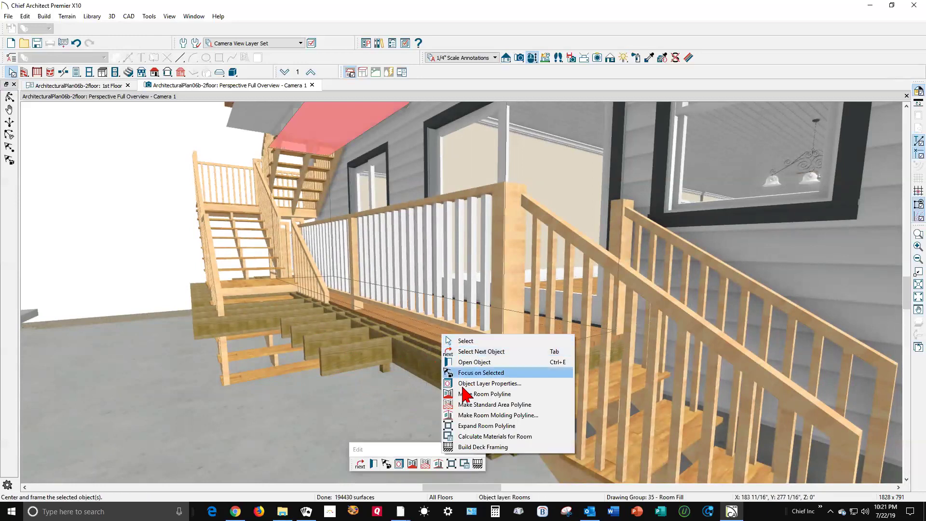
left_click(477, 447)
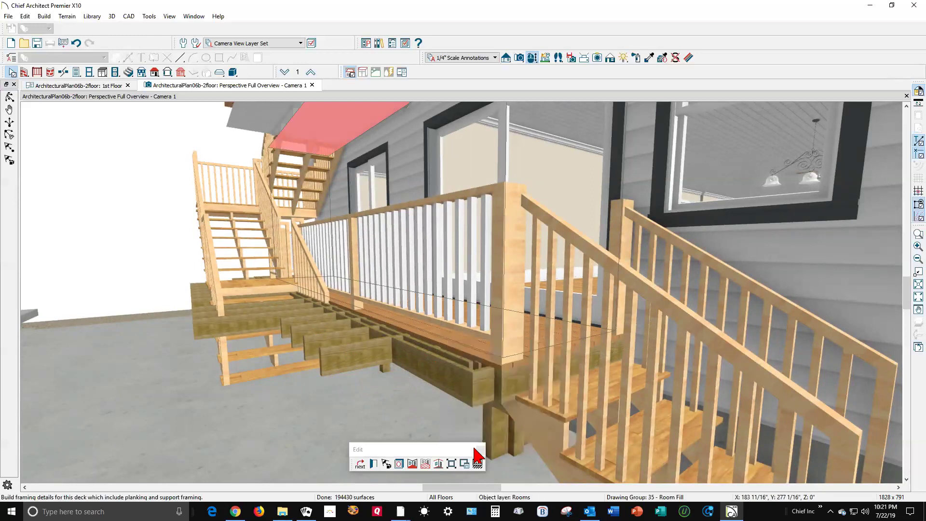
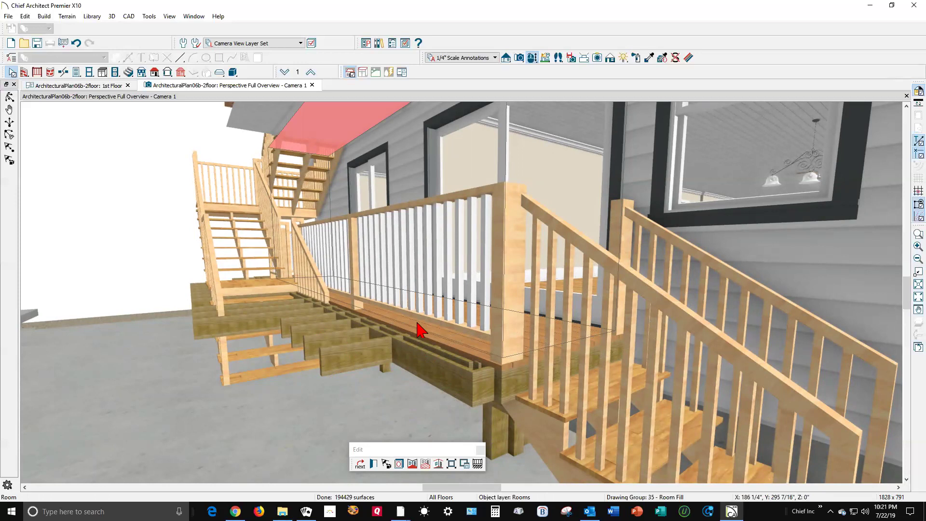
key("Escape")
right_click(530, 343)
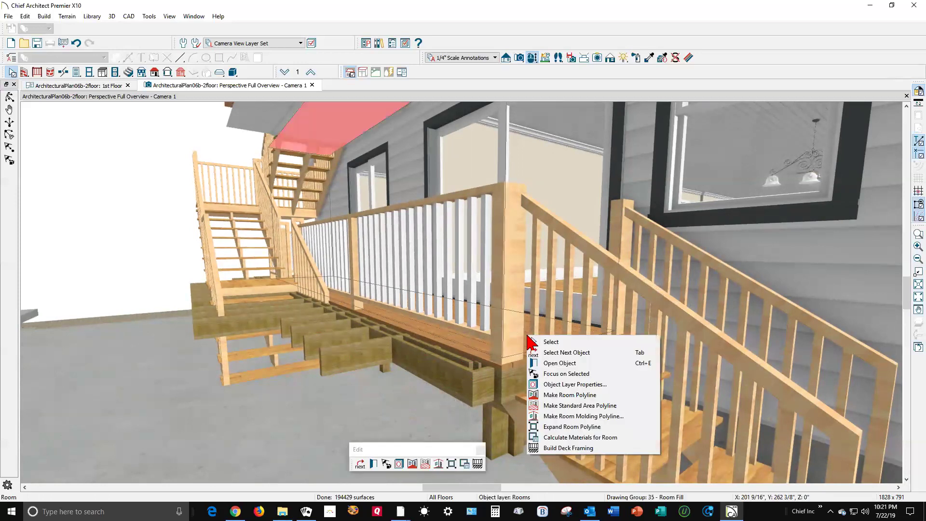
left_click(556, 448)
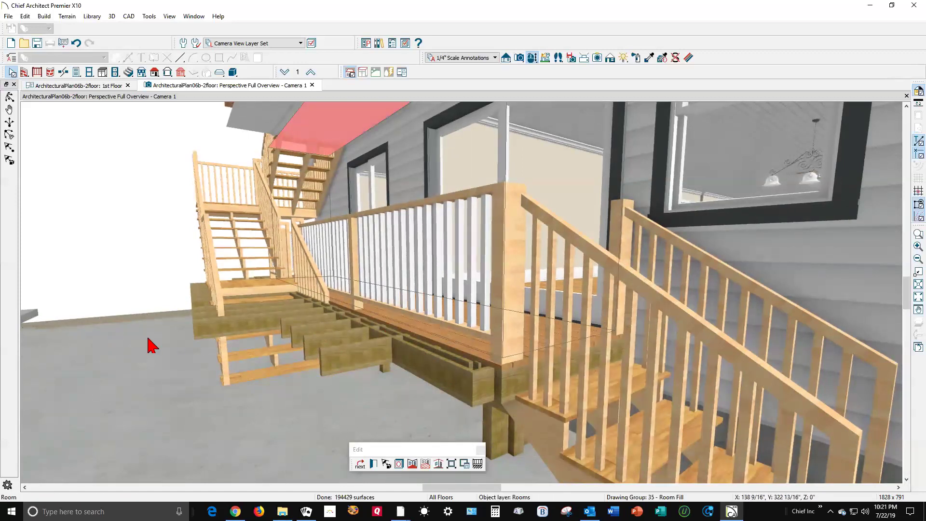
Delete the four projecting lower-deck joists between the front steps and the side staircase
scroll(226, 322, "up", 3)
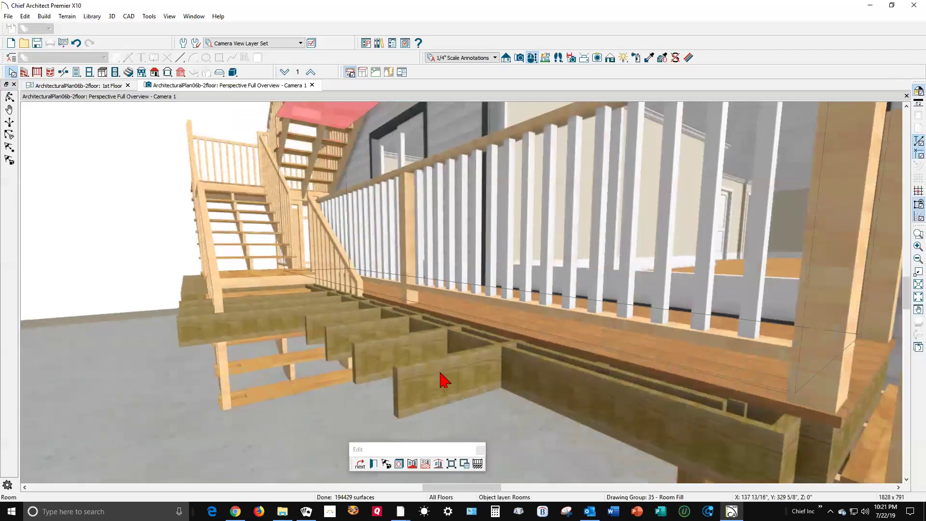
scroll(440, 380, "down", 2)
left_click(451, 388)
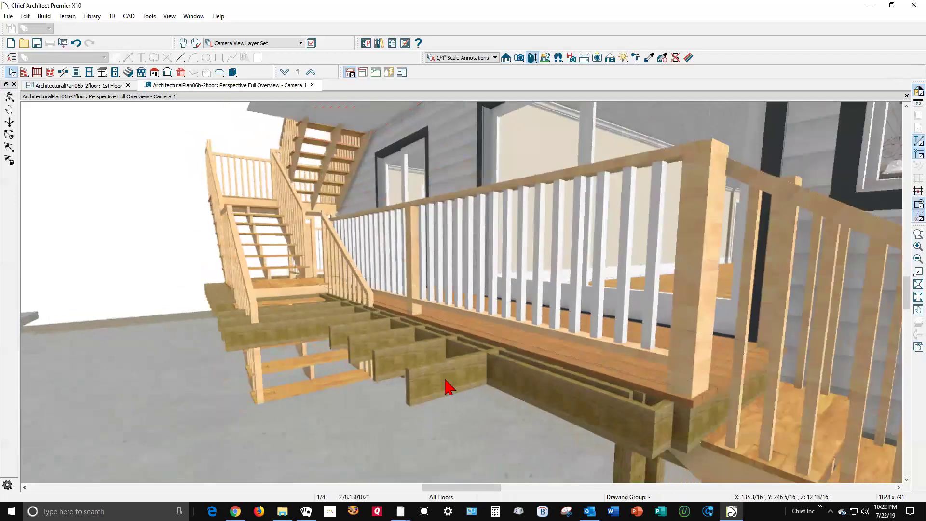
left_click_drag(430, 369, 379, 348)
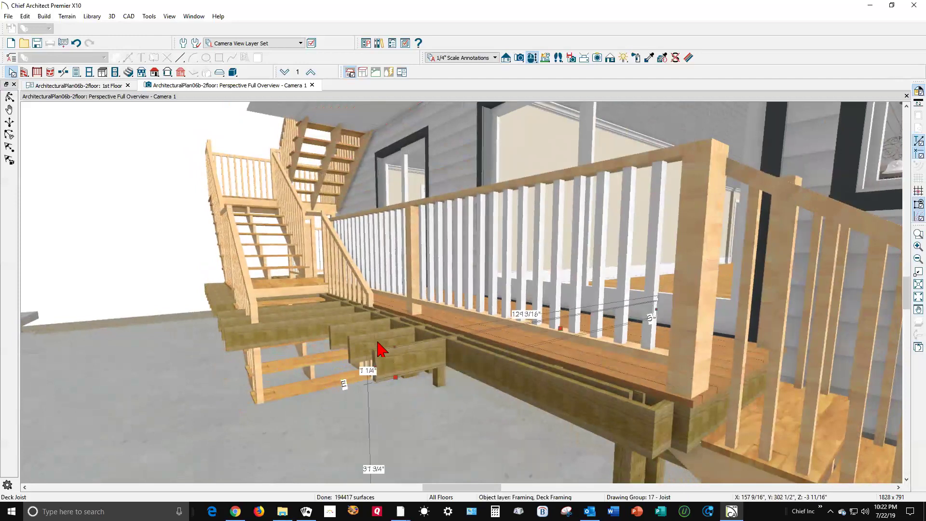
key("Delete")
left_click(377, 342)
key("Delete")
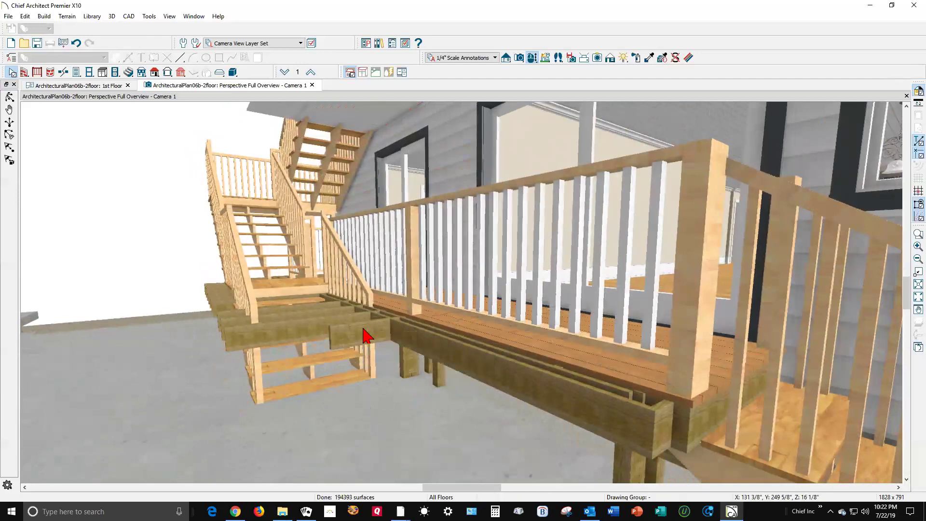
left_click(366, 335)
key("Delete")
Delete the remaining projecting joists one by one around and behind the lower flight of the side staircase
left_click(285, 337)
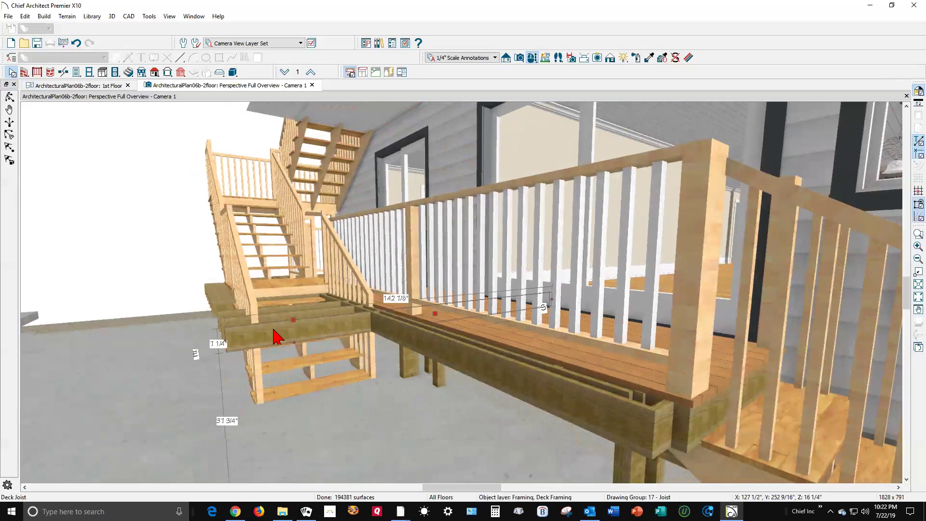
key("Delete")
left_click(225, 333)
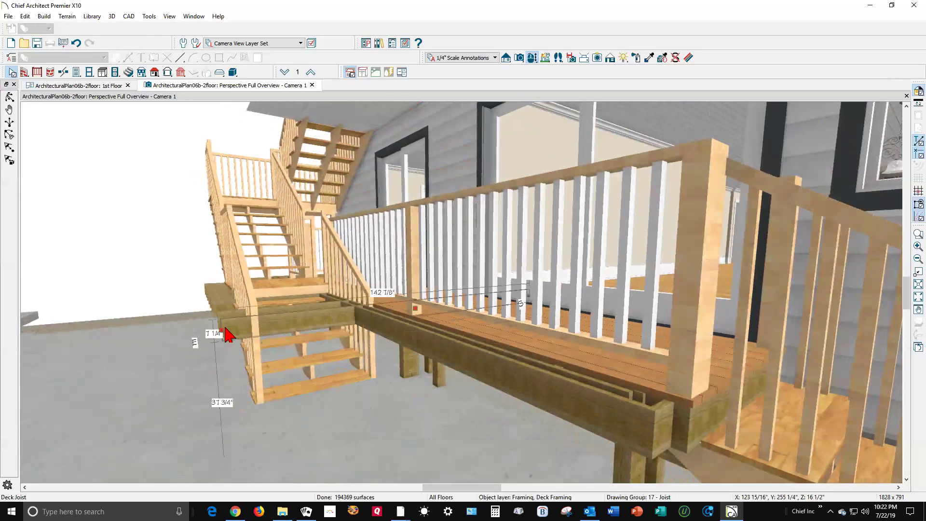
key("Delete")
left_click(224, 325)
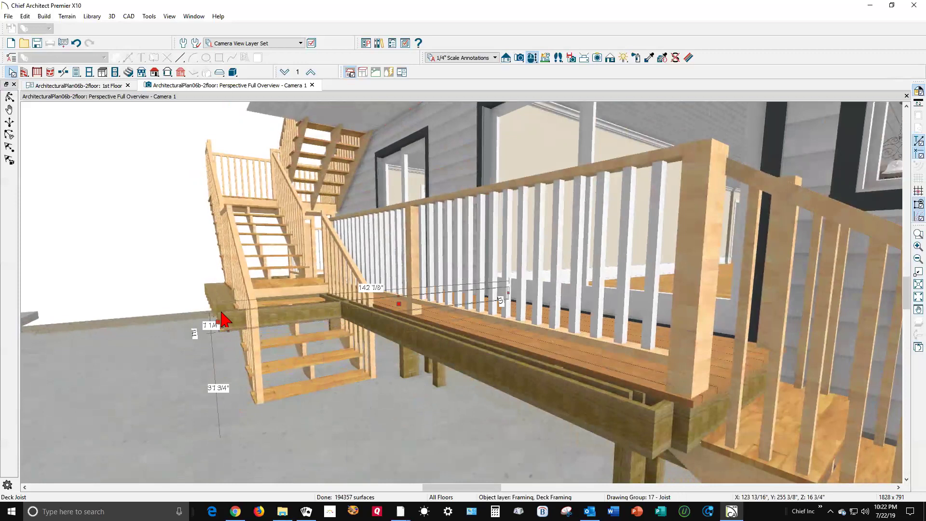
key("Delete")
left_click(223, 316)
key("Delete")
left_click(217, 305)
key("Delete")
left_click(216, 302)
key("Delete")
left_click(216, 299)
key("Delete")
left_click(216, 299)
key("Delete")
left_click(216, 299)
key("Delete")
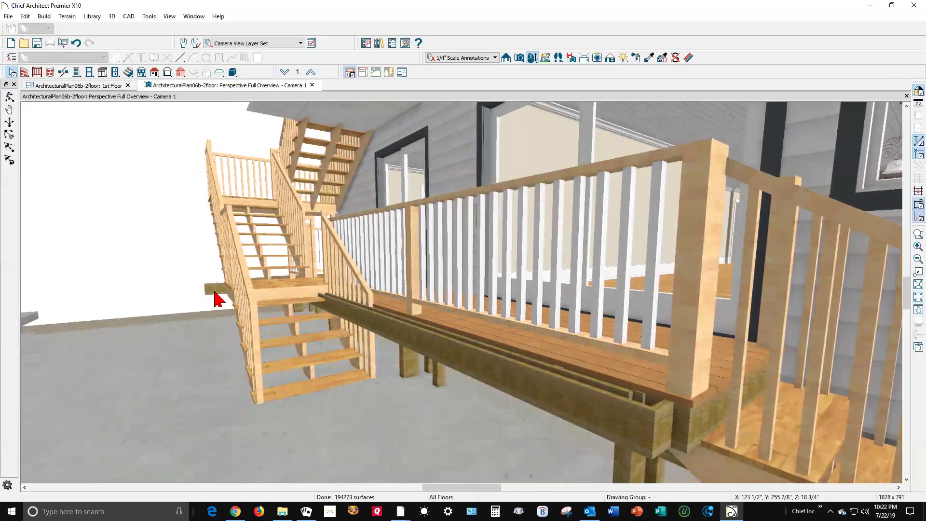
left_click(216, 299)
key("Delete")
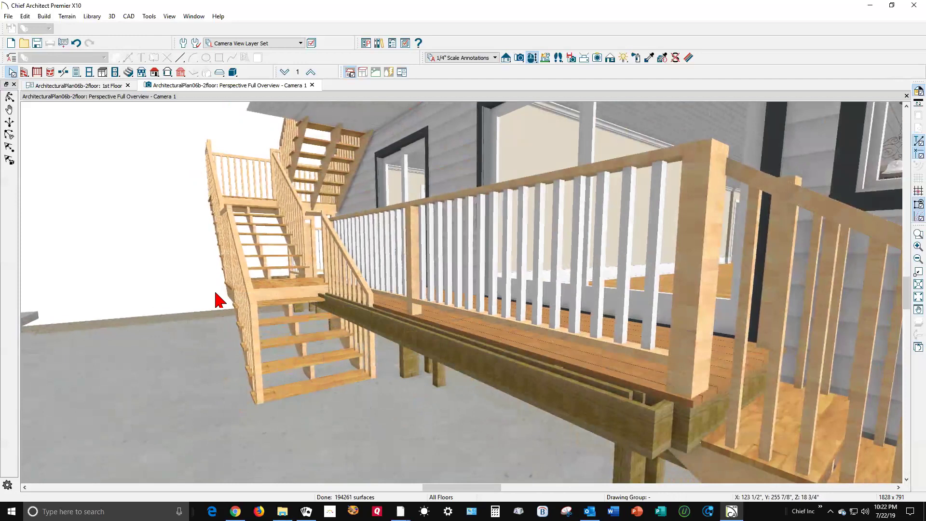
Delete the redundant rim joists along the lower deck's outer edge and at its end beside the front steps
left_click(562, 386)
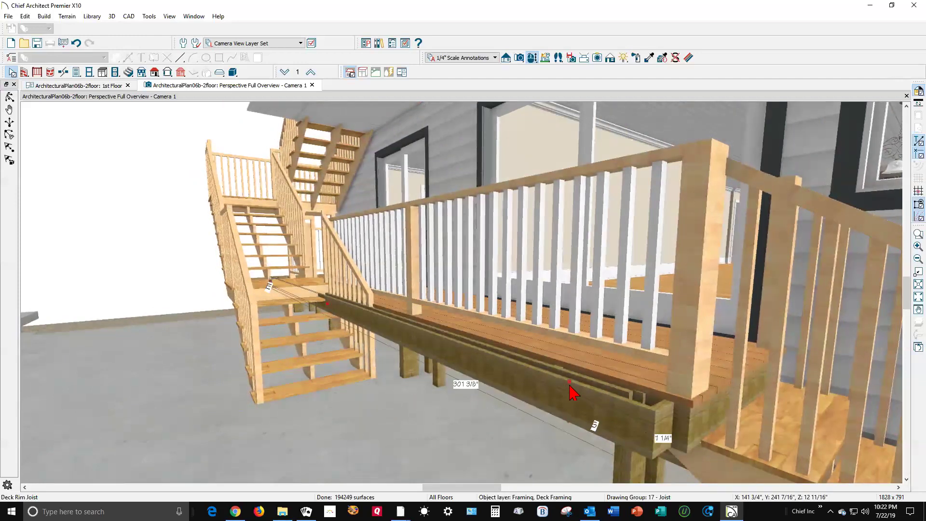
key("Delete")
left_click(602, 403)
key("Delete")
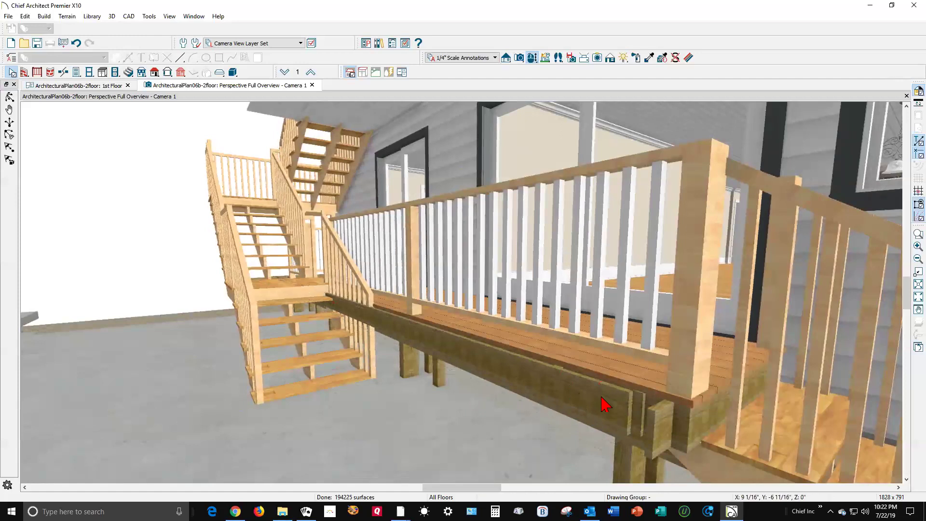
left_click(664, 434)
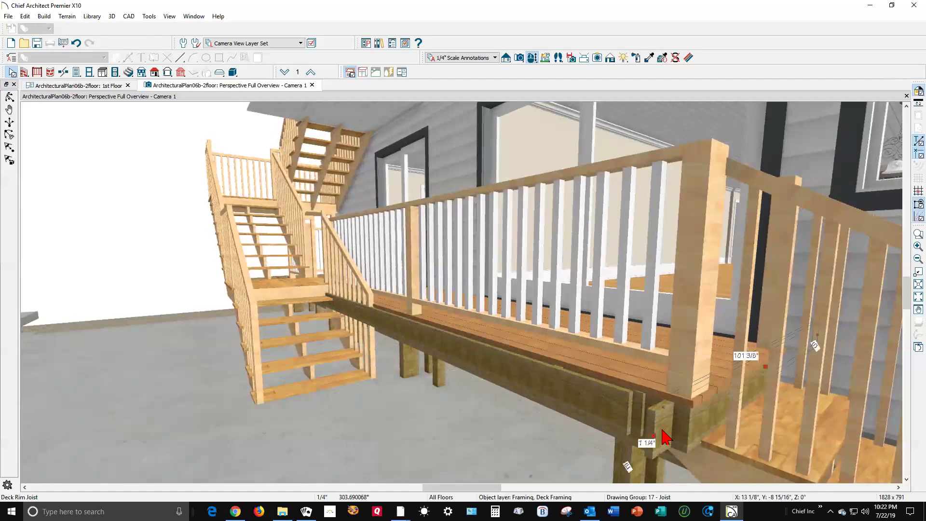
key("Delete")
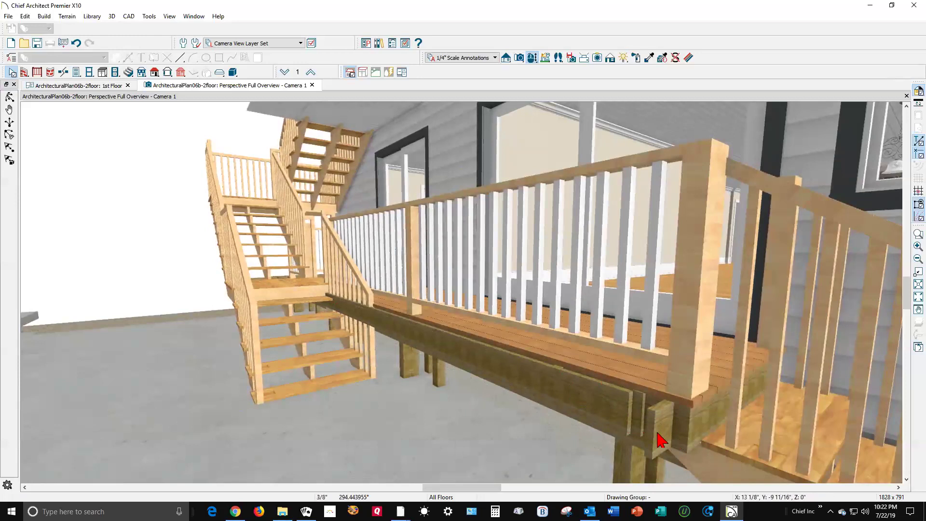
Delete the next outer framing member, the exposed joist and the outer deck beam below the lower deck's long edge
left_click(618, 422)
key("Delete")
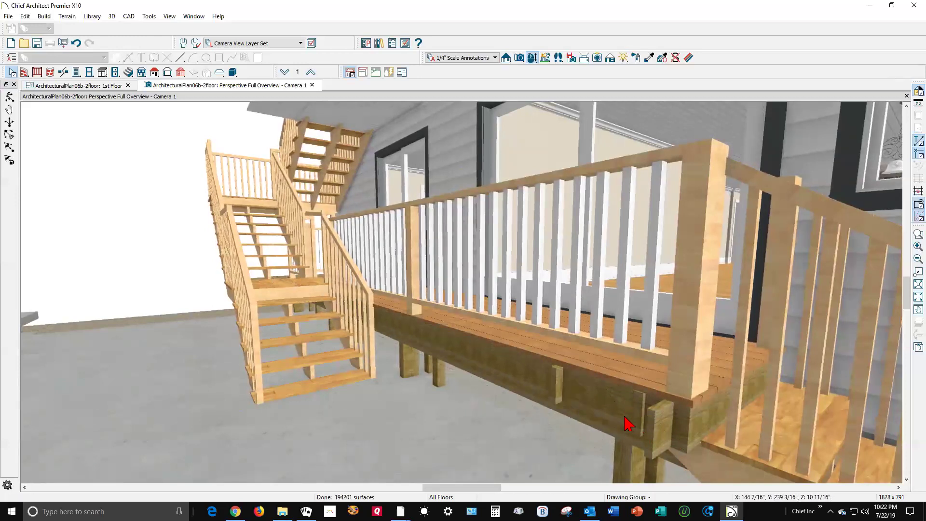
left_click(554, 411)
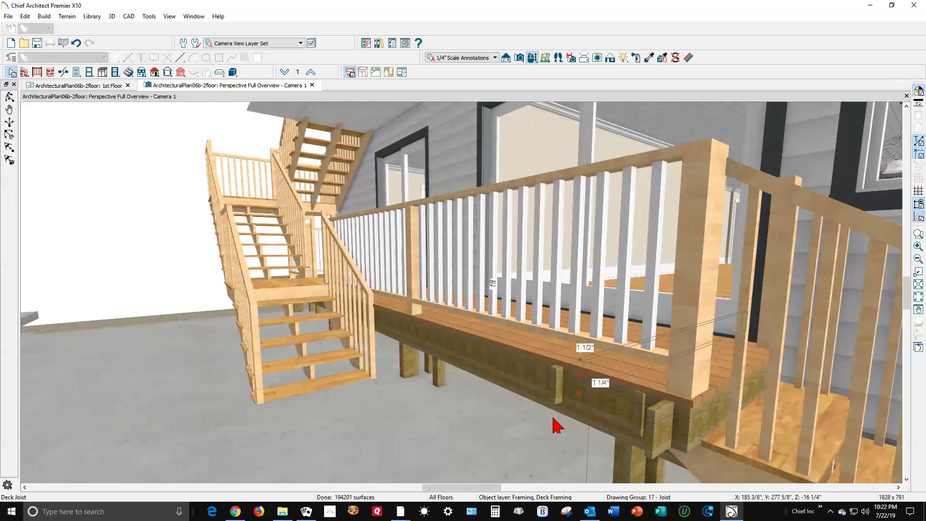
key("Delete")
left_click(621, 439)
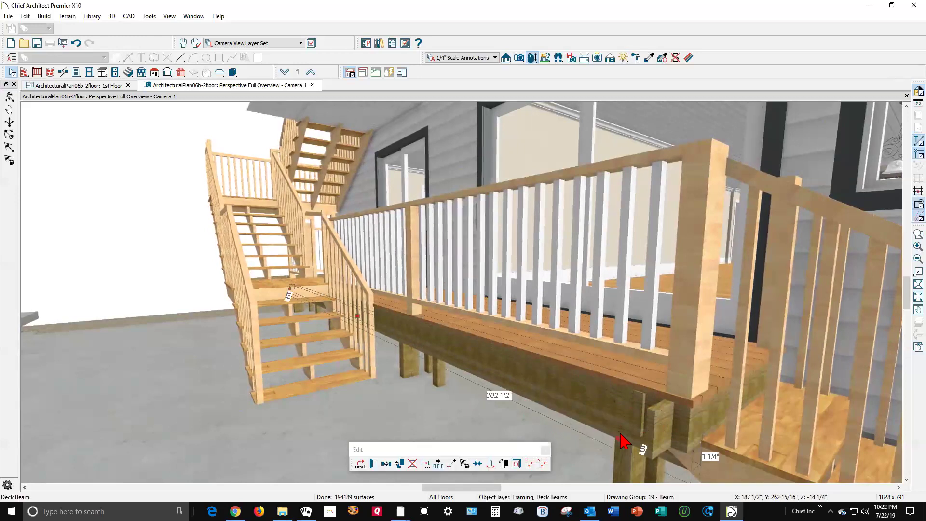
key("Delete")
Turn off Automatic Deck Framing and delete the redundant posts under the deck corner beside the front steps
scroll(598, 366, "down", 3)
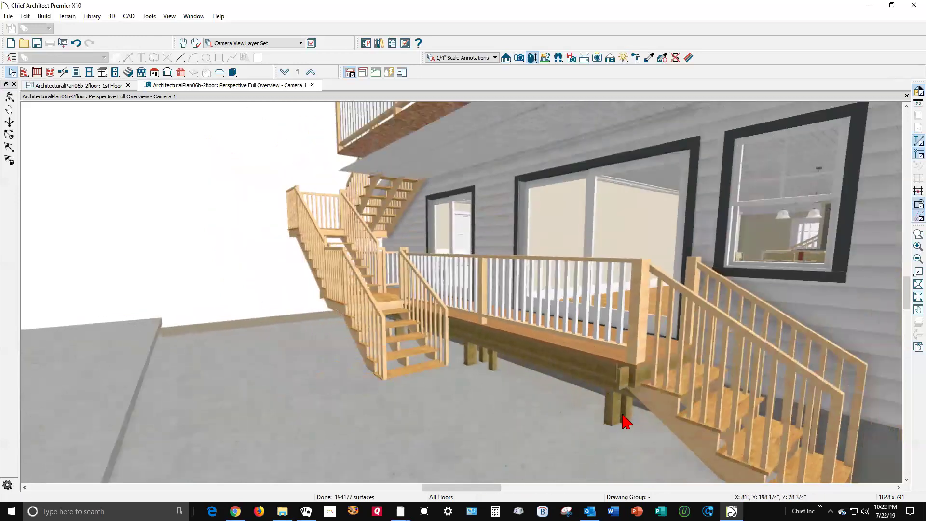
left_click(623, 408)
key("Delete")
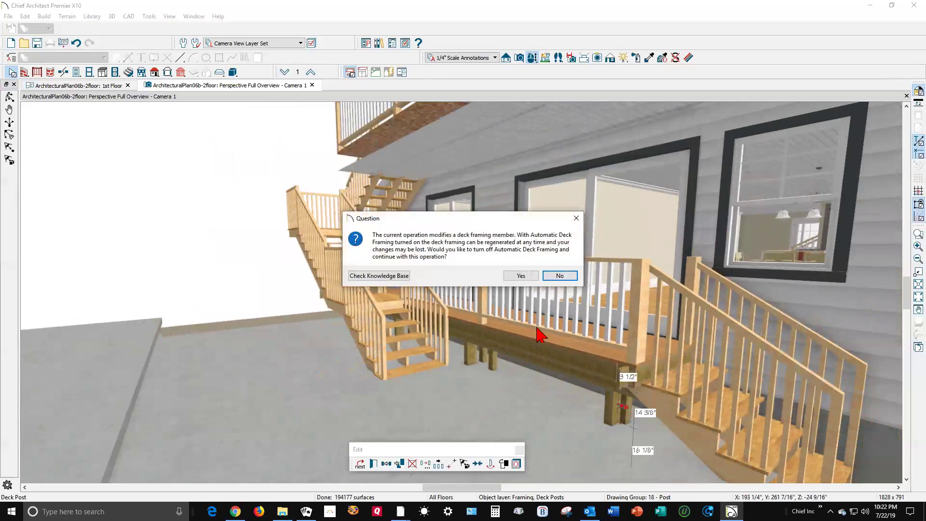
left_click(521, 275)
left_click(616, 410)
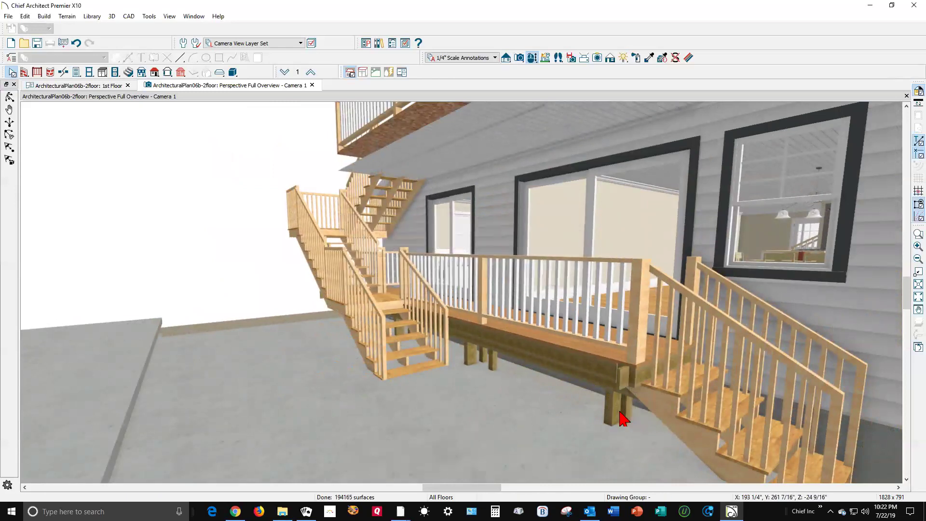
key("Escape")
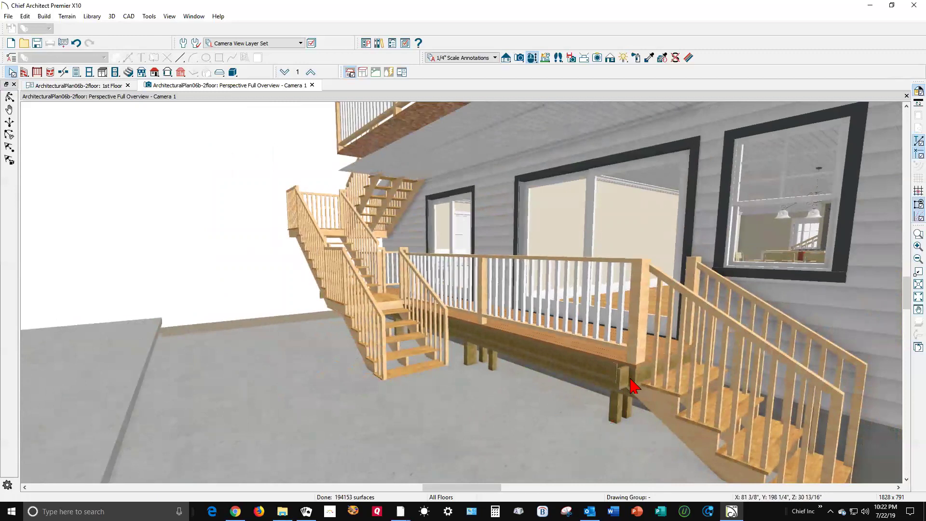
Select the lower deck's room again and rebuild its deck framing
left_click(651, 354)
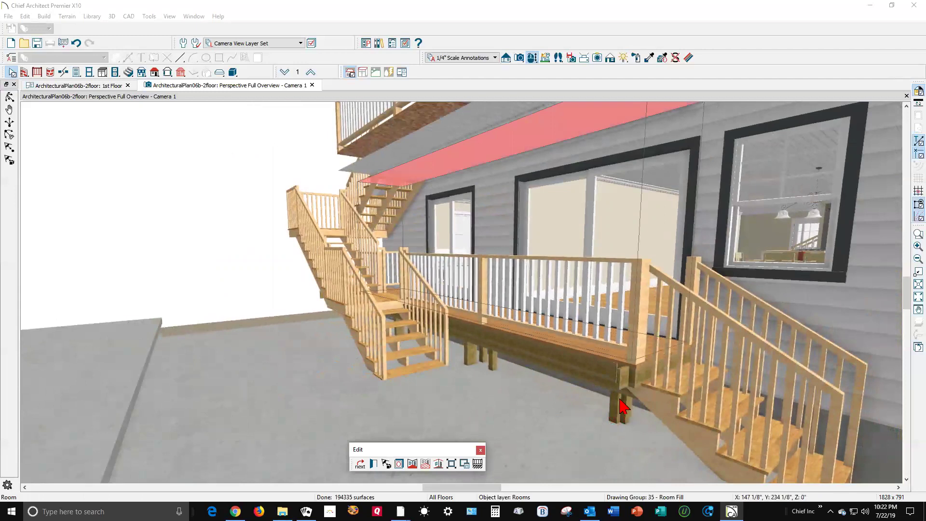
key("Escape")
scroll(580, 399, "down", 5)
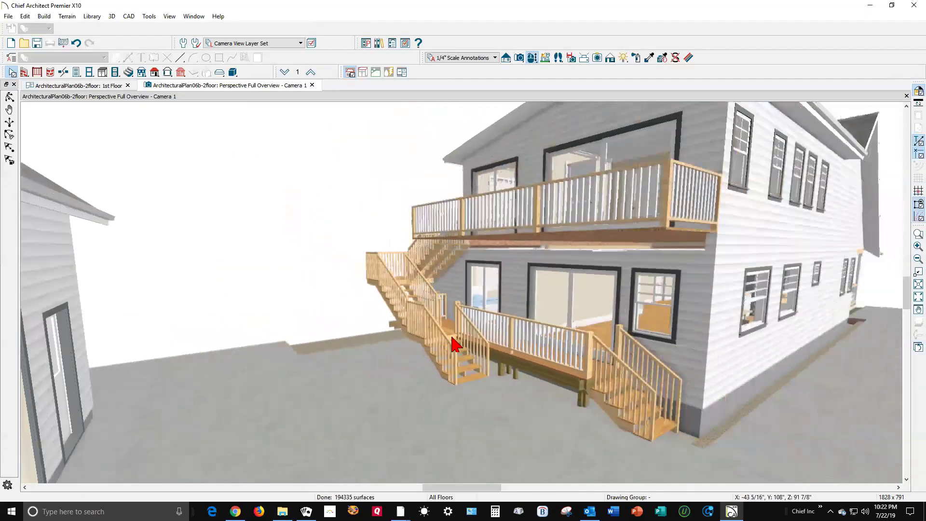
Delete three overhanging joists from the leftover framing at the lower deck's far end, below the stair landing
left_click(9, 97)
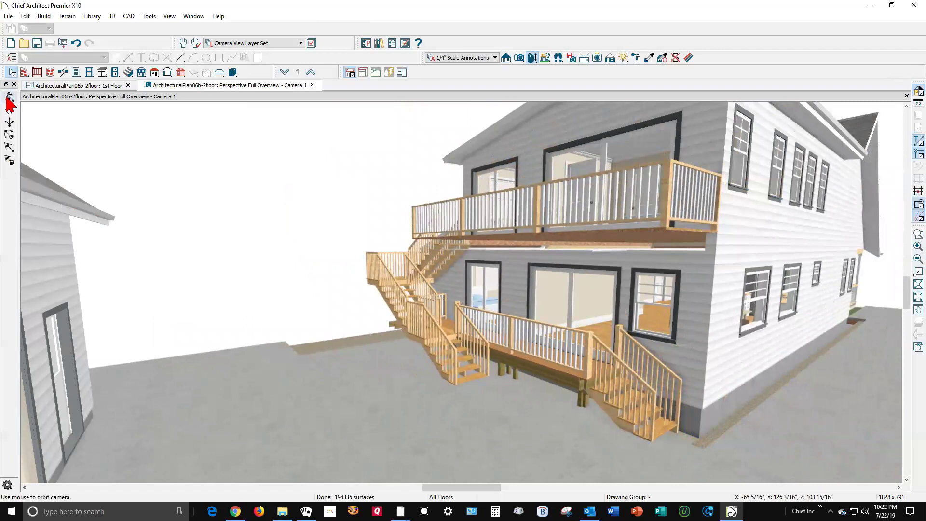
left_click_drag(231, 293, 400, 282)
left_click_drag(317, 412, 336, 397)
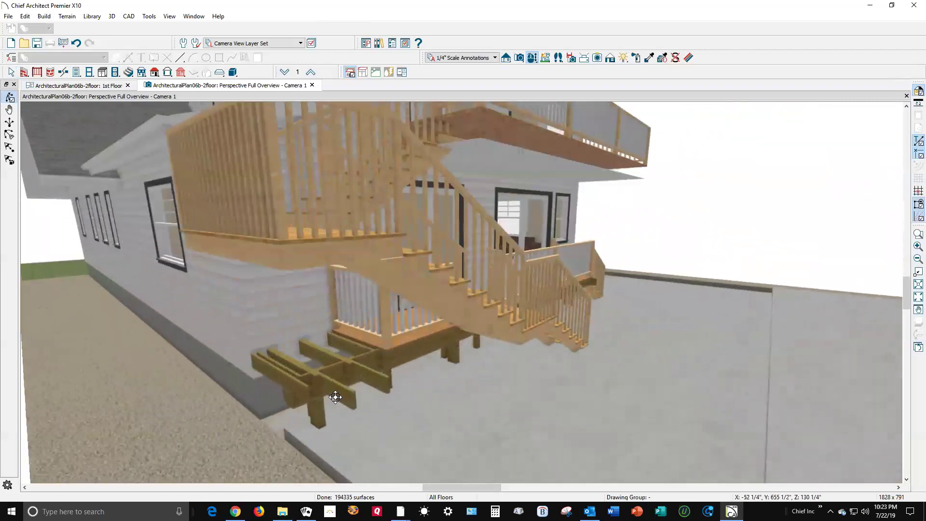
key("space")
left_click(340, 400)
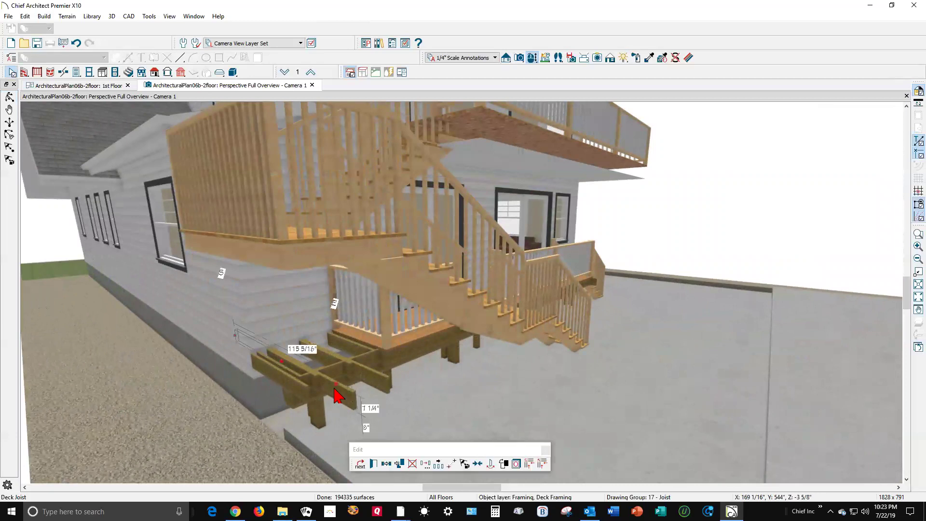
key("Delete")
left_click(336, 383)
key("Delete")
left_click(341, 387)
key("Delete")
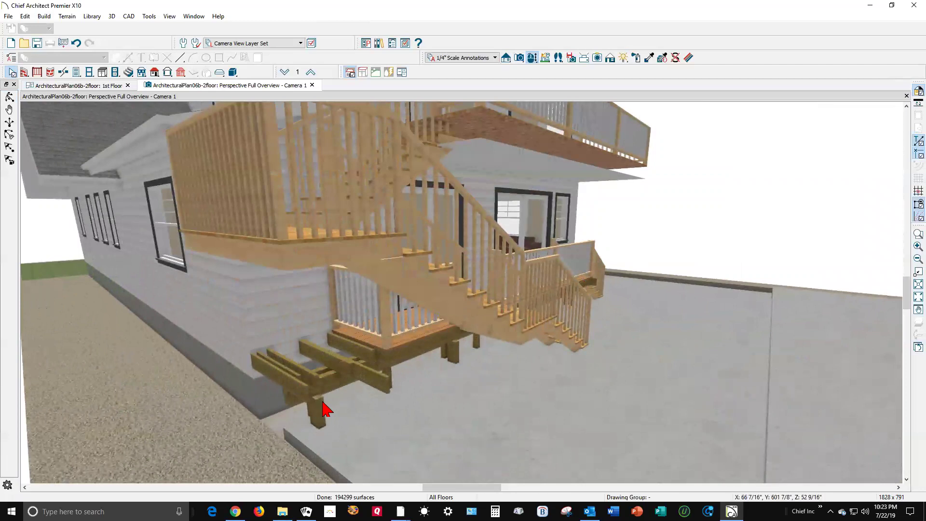
Delete the outer corner post and two adjoining members of the leftover framing beside the foundation
left_click(316, 408)
key("Delete")
left_click(310, 390)
key("Delete")
left_click(306, 394)
key("Delete")
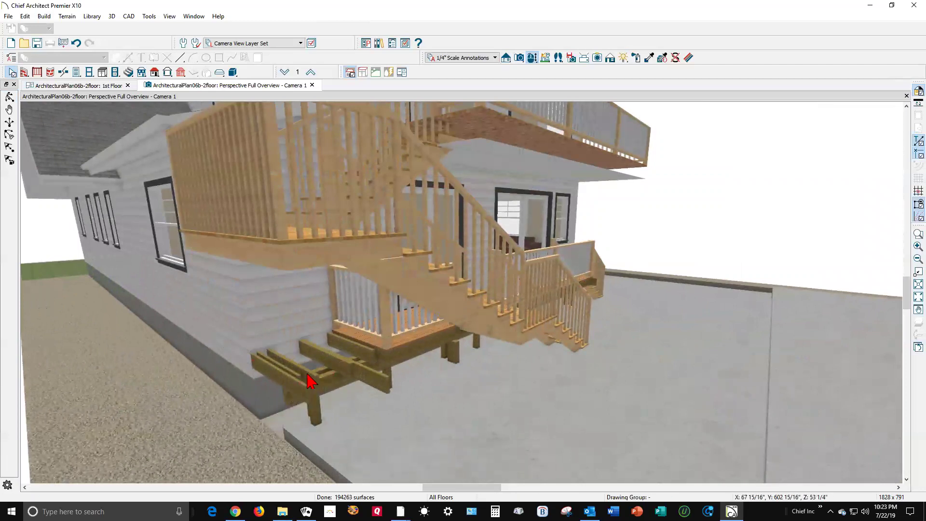
Delete the remaining joists of the leftover framing between the foundation corner and the lower deck's end
left_click(305, 388)
key("Delete")
left_click(303, 387)
key("Delete")
left_click(351, 379)
key("Delete")
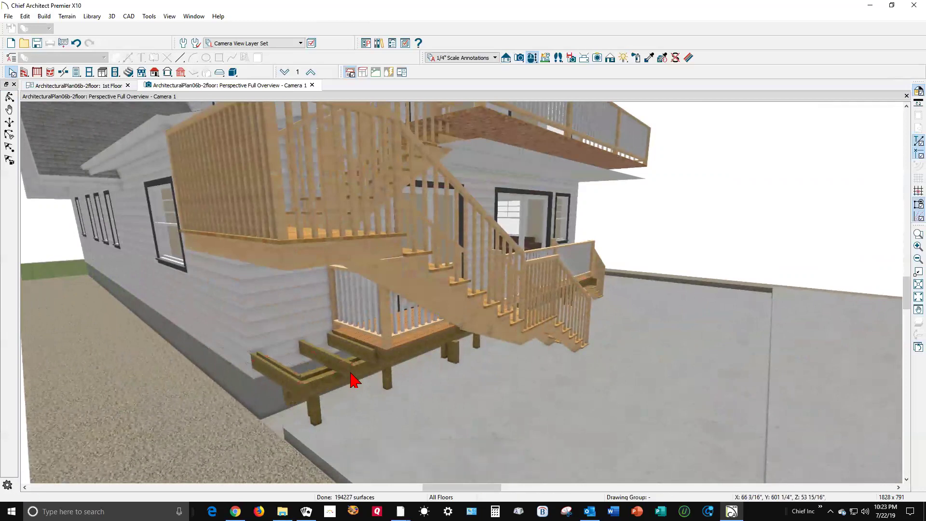
left_click(343, 379)
key("Delete")
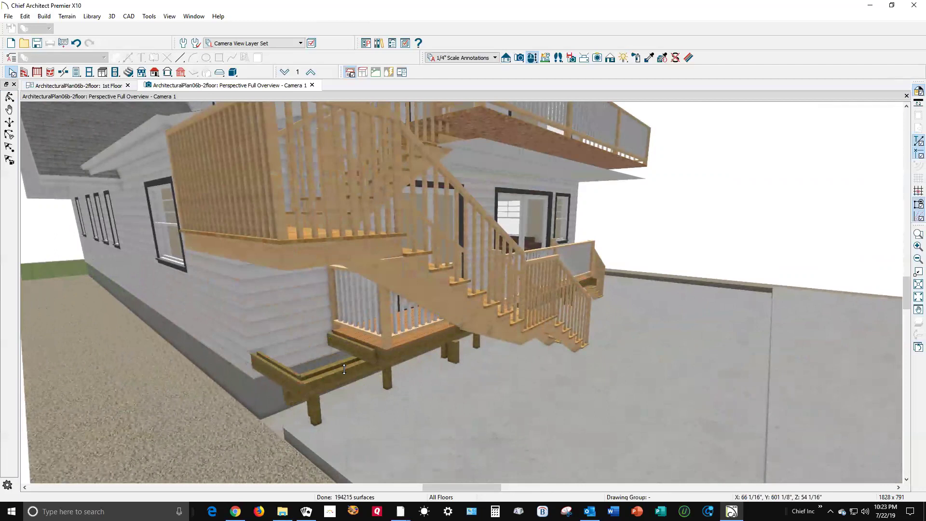
left_click(339, 381)
key("Delete")
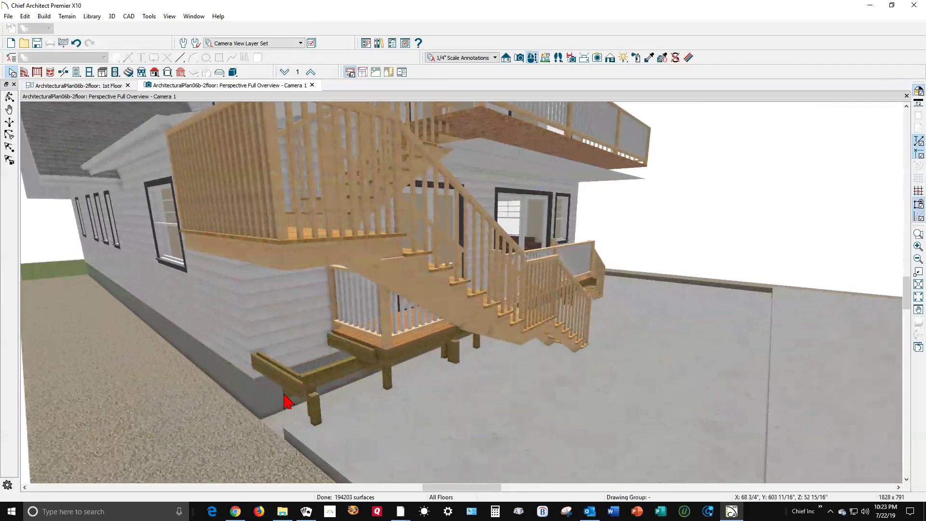
Delete the overlapping rim joists at the outer end of the leftover framing beside the foundation
left_click(297, 390)
key("Delete")
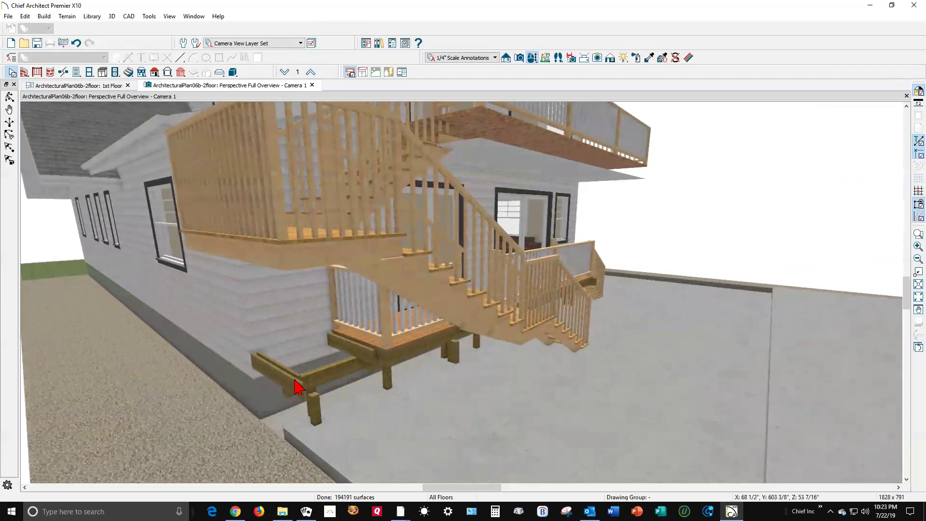
left_click(294, 380)
key("Delete")
left_click(295, 386)
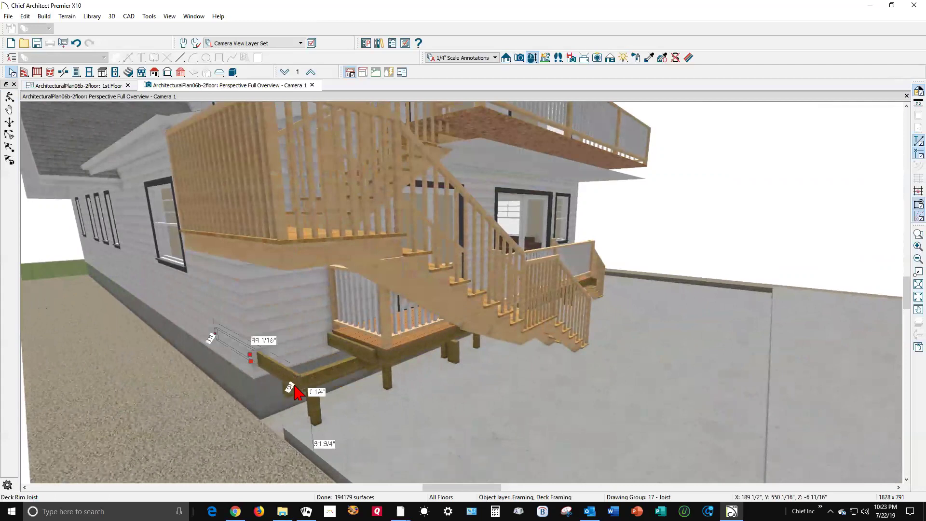
key("Delete")
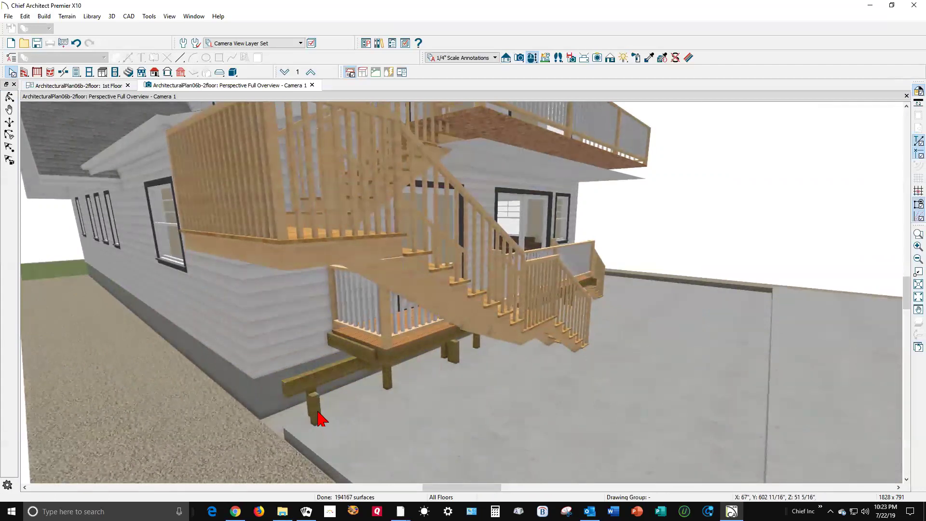
Delete the leftover framing's freestanding beam and the overlapping posts at its outer end
left_click(305, 385)
key("Delete")
left_click(315, 405)
key("Delete")
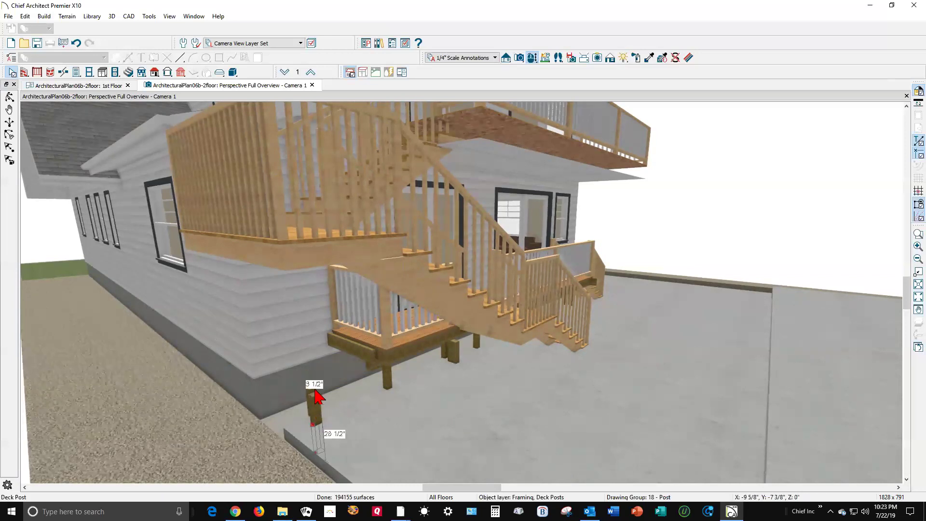
left_click(312, 400)
key("Delete")
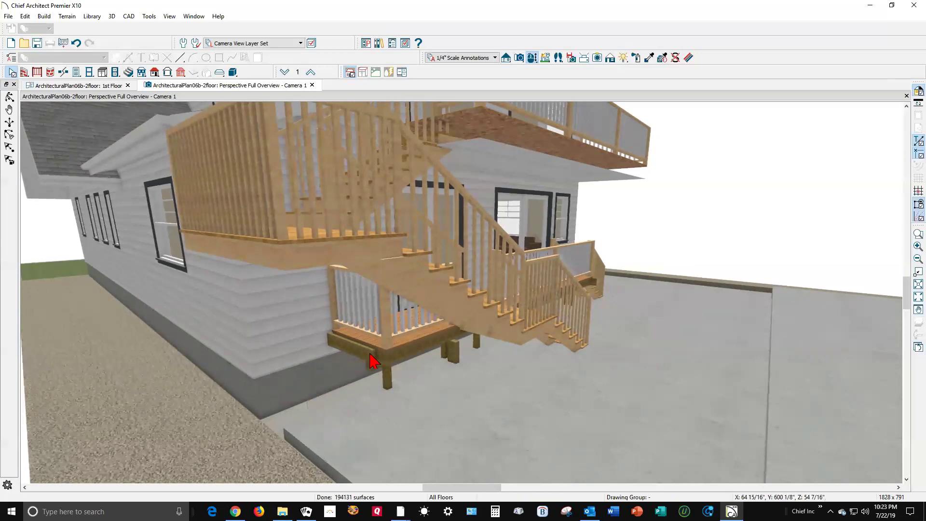
Delete the last members projecting past the lower deck's corner and the redundant overlapping posts beneath the stairs
left_click(377, 366)
key("Delete")
scroll(391, 378, "up", 5)
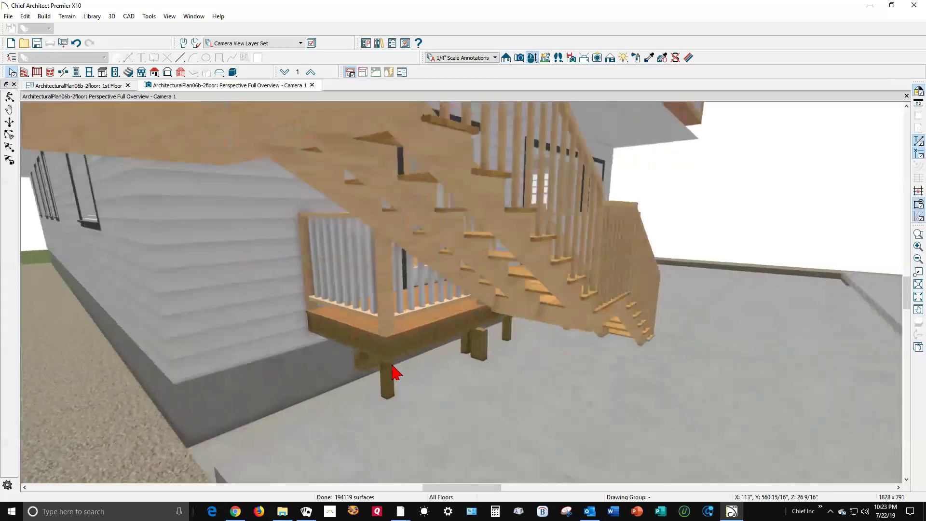
left_click(515, 333)
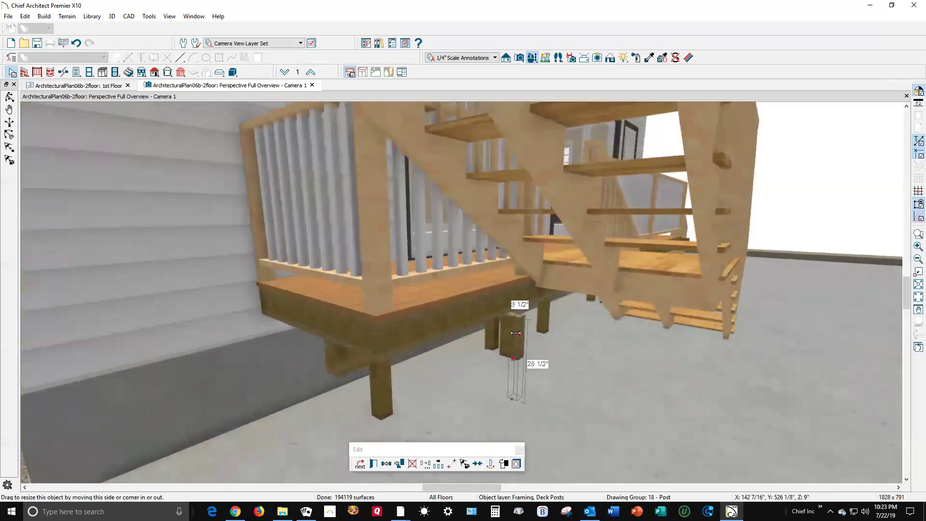
key("Delete")
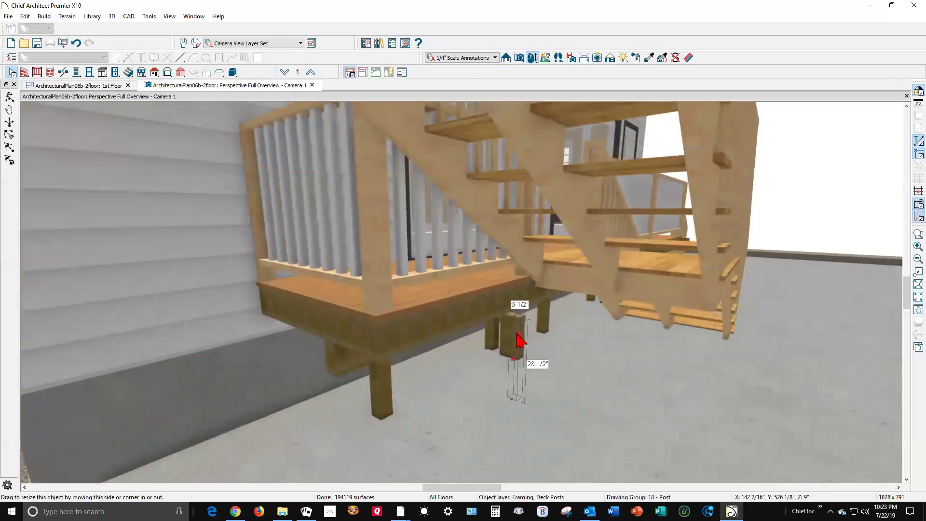
left_click(510, 340)
key("Delete")
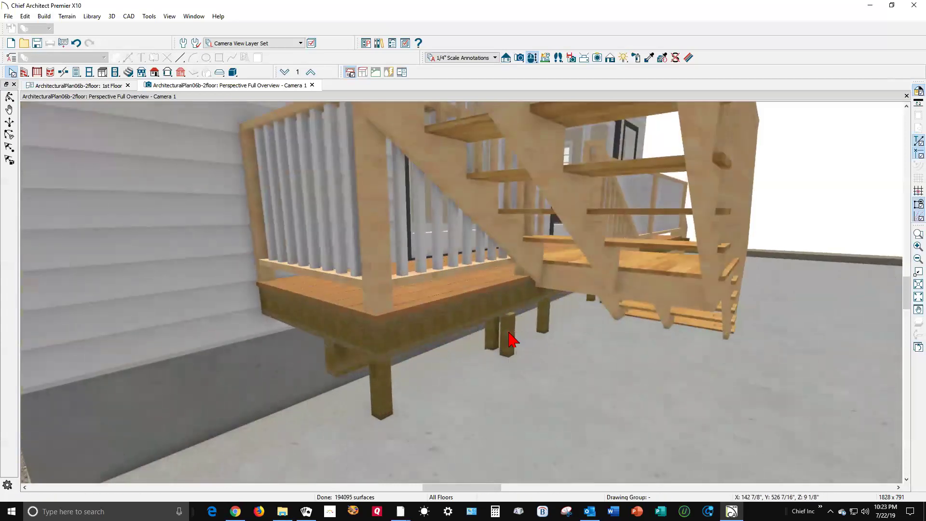
left_click(337, 370)
key("Delete")
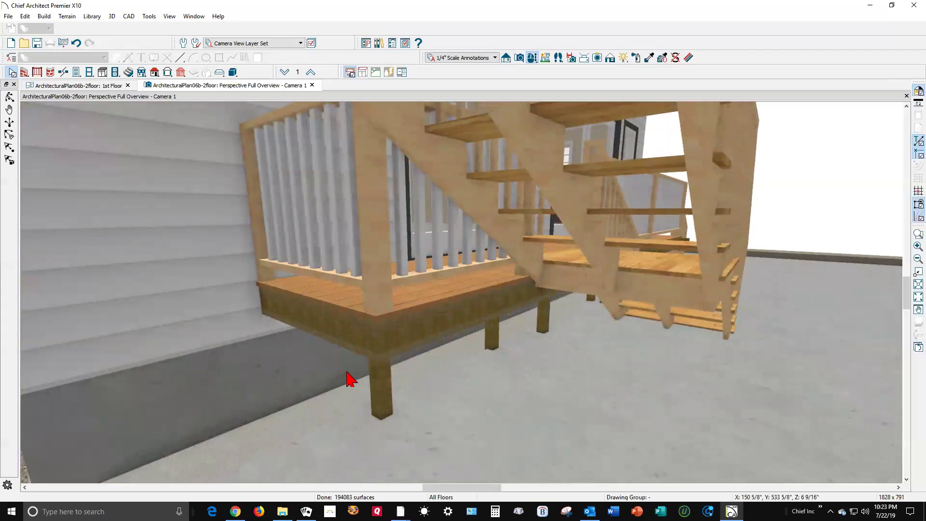
Inspect the remaining posts and framing along the lower deck, then the decks and stairs as a whole
scroll(348, 372, "down", 5)
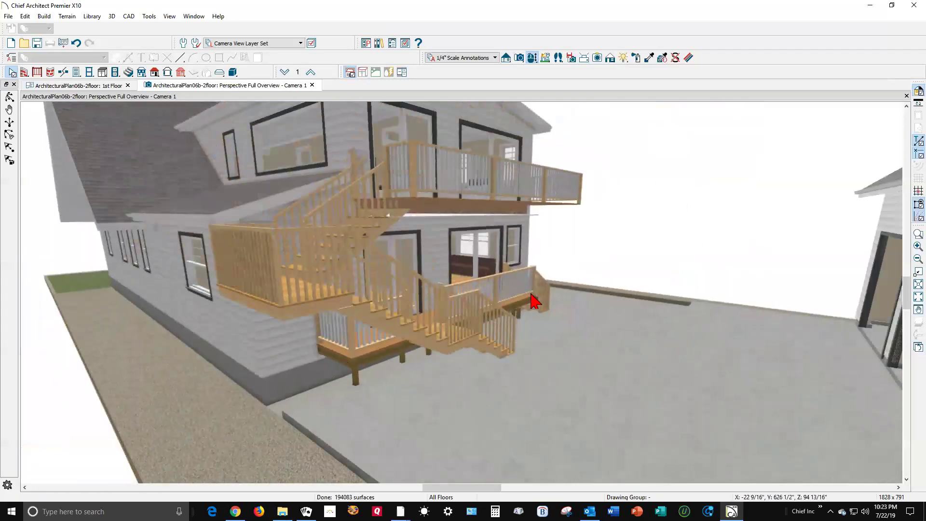
scroll(531, 296, "up", 6)
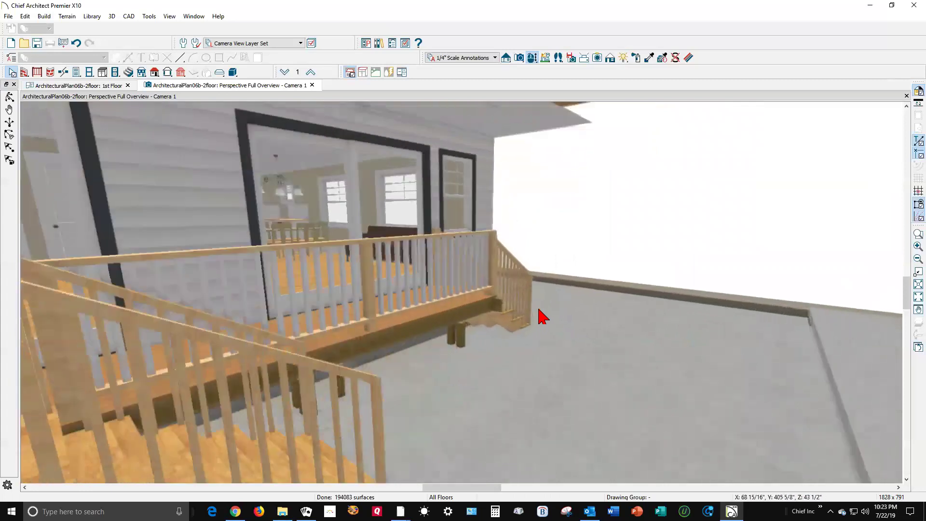
scroll(456, 339, "up", 1)
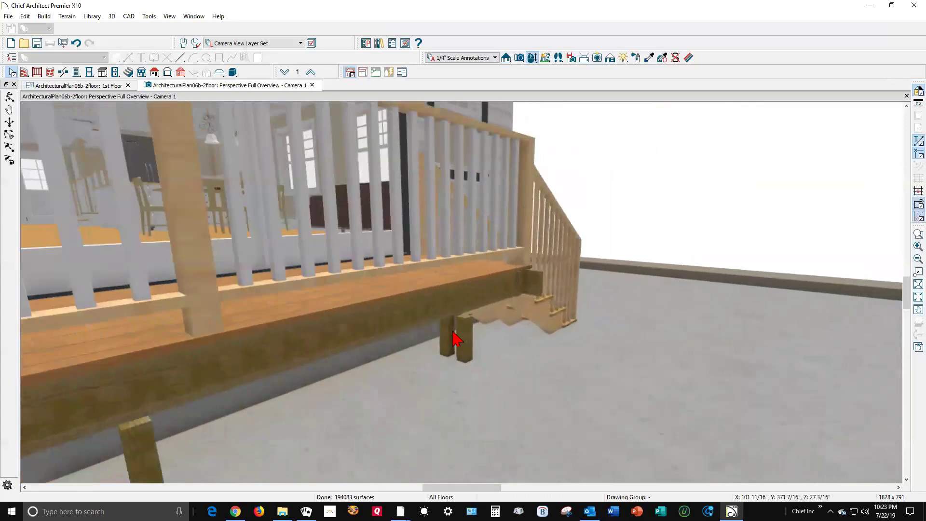
scroll(456, 339, "down", 4)
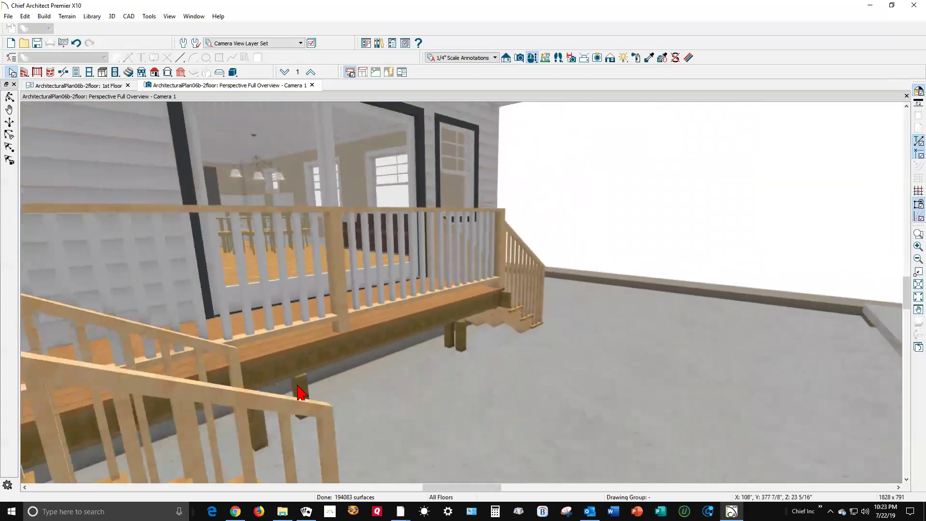
scroll(406, 373, "up", 3)
scroll(407, 374, "down", 3)
scroll(337, 310, "down", 2)
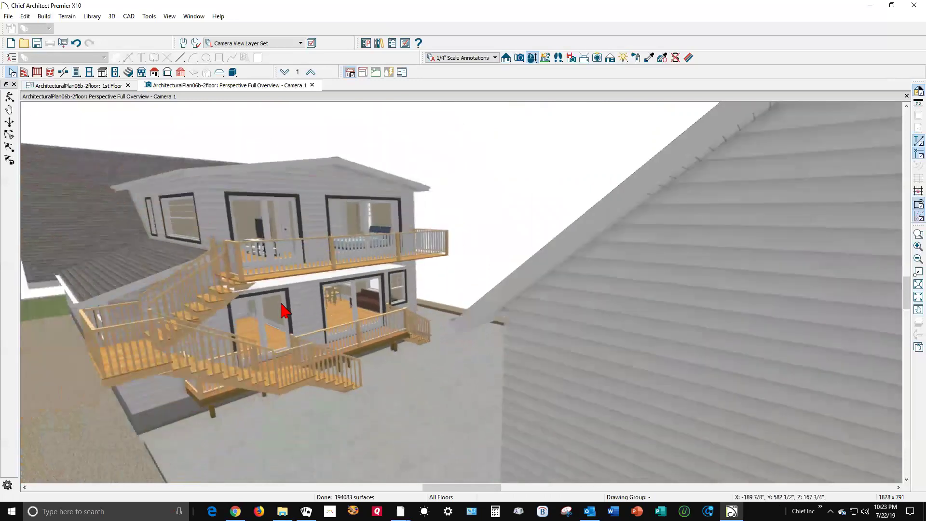
scroll(213, 292, "up", 2)
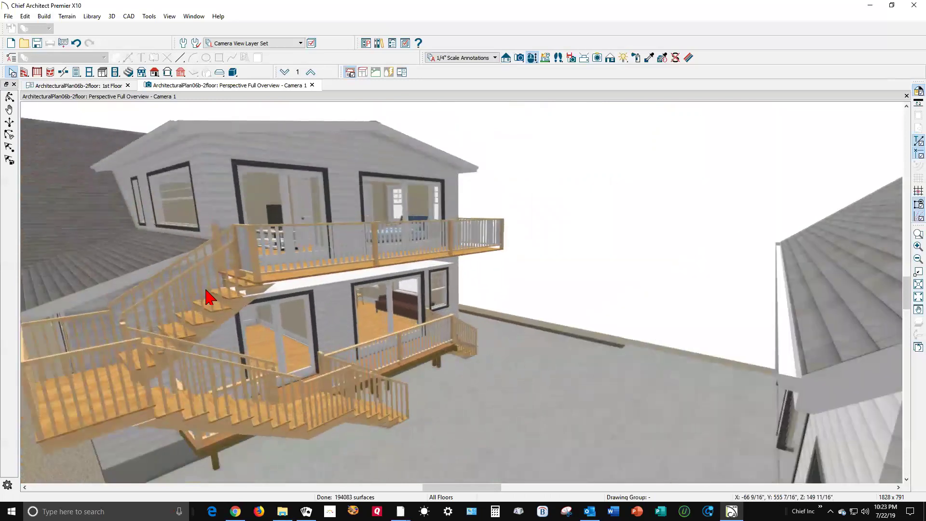
Open the upper balcony's room specification to check its room type, then close it without changes and deselect the room
right_click(289, 278)
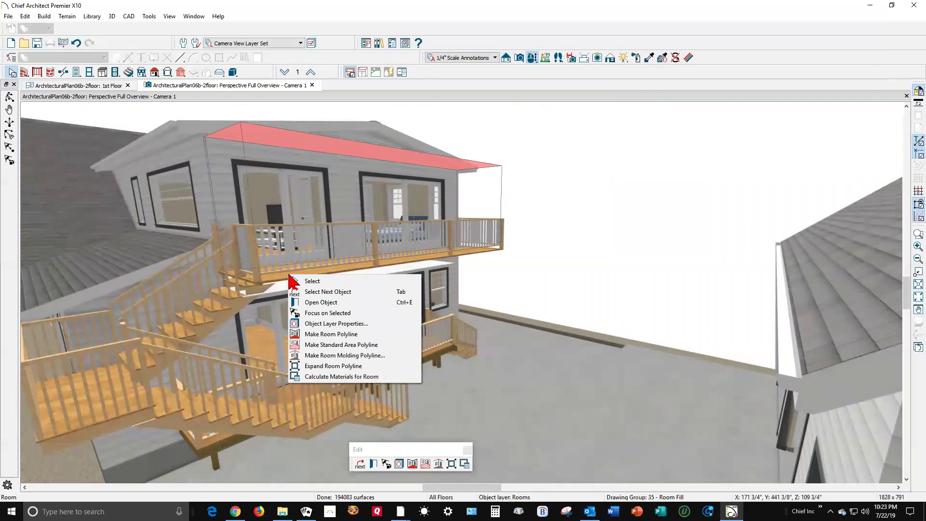
left_click(328, 302)
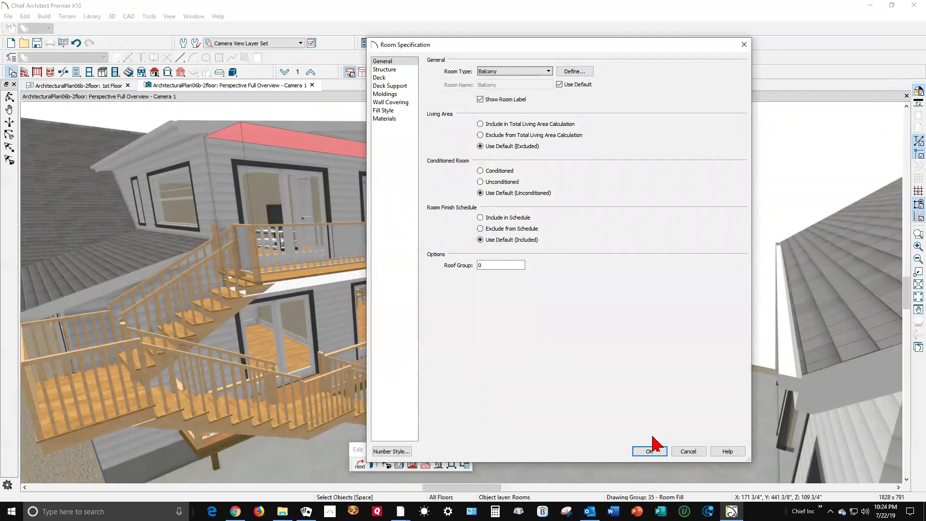
left_click(689, 452)
key("Escape")
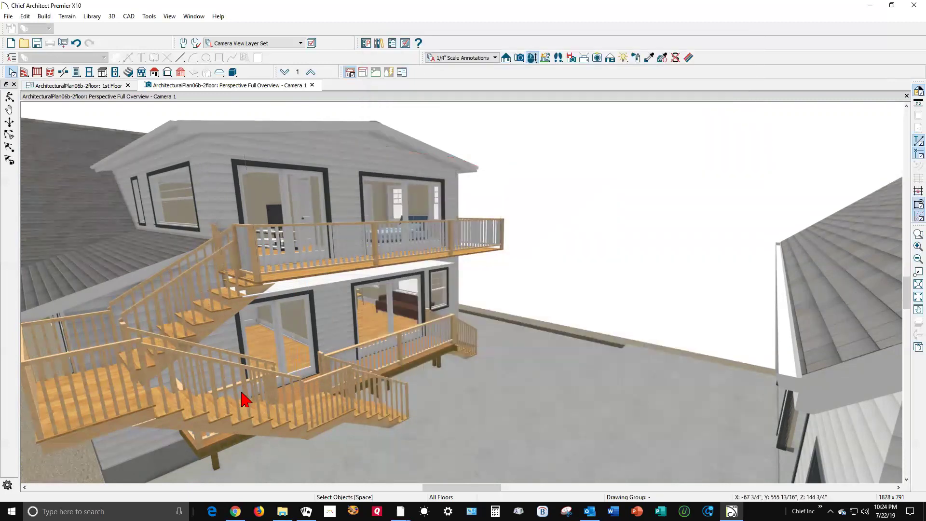
Inspect the house from all sides, including the front porch, the side wall and the garage
scroll(310, 210, "down", 5)
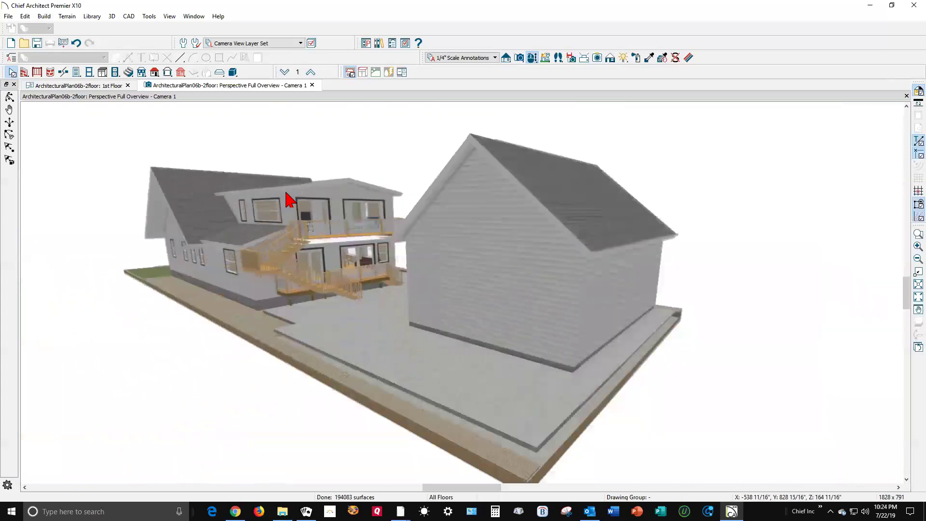
scroll(286, 193, "down", 1)
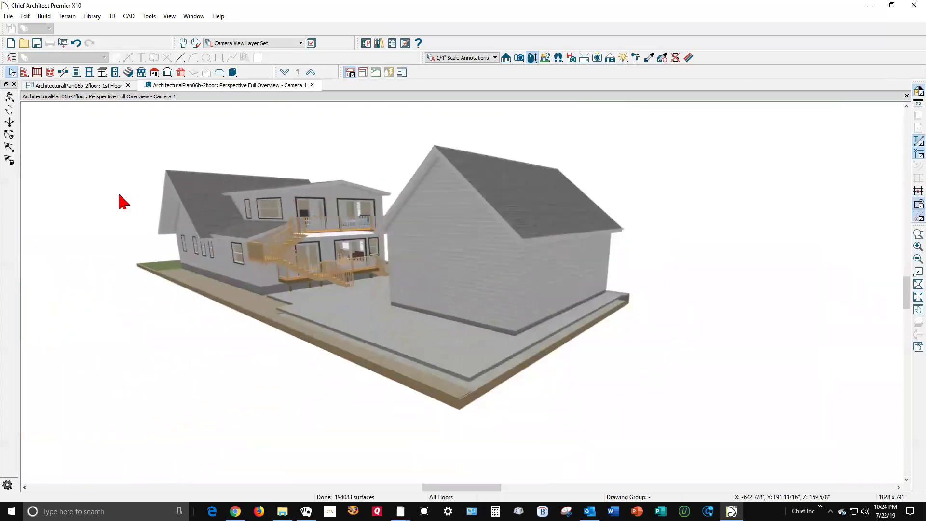
scroll(83, 186, "up", 4)
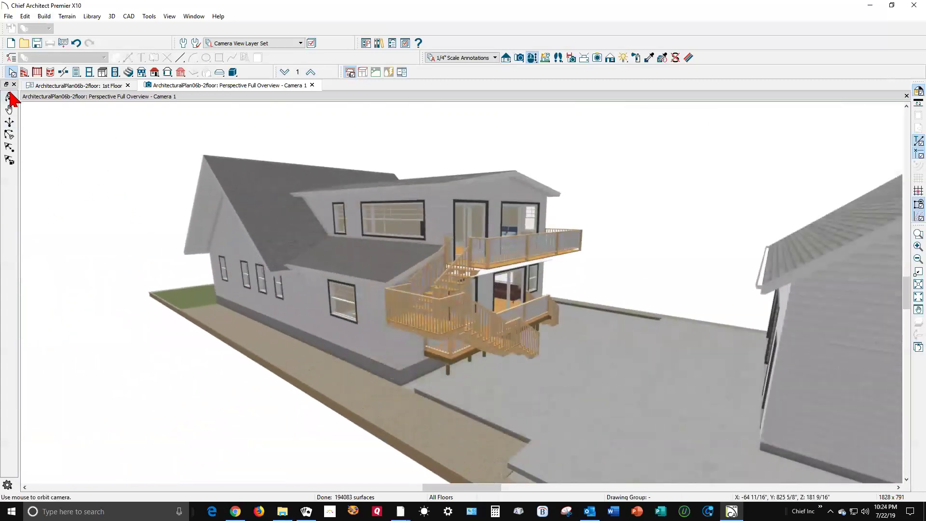
left_click(10, 97)
mouse_move(101, 185)
left_mouse_down()
mouse_move(191, 177)
mouse_move(106, 208)
mouse_move(259, 199)
mouse_move(94, 189)
left_mouse_up()
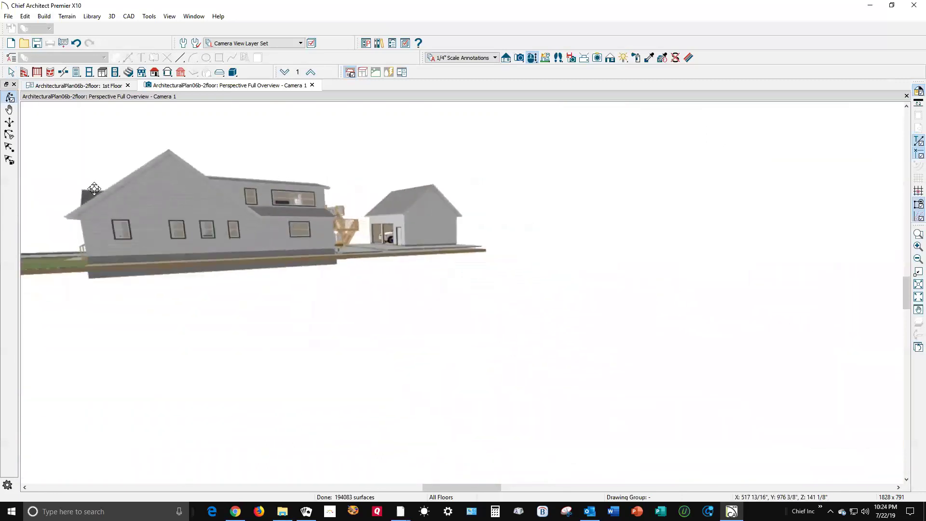
left_click_drag(93, 225, 429, 321)
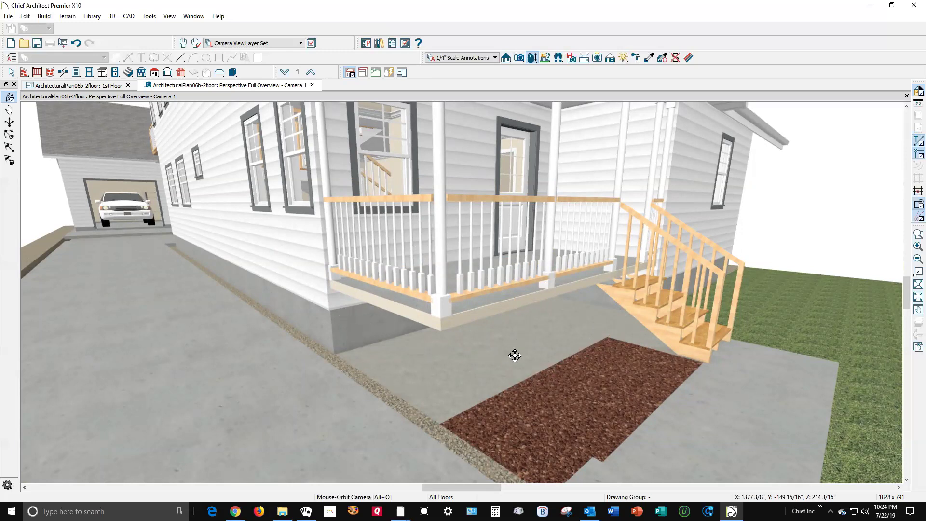
mouse_move(528, 322)
left_mouse_down()
mouse_move(533, 341)
mouse_move(532, 330)
left_mouse_up()
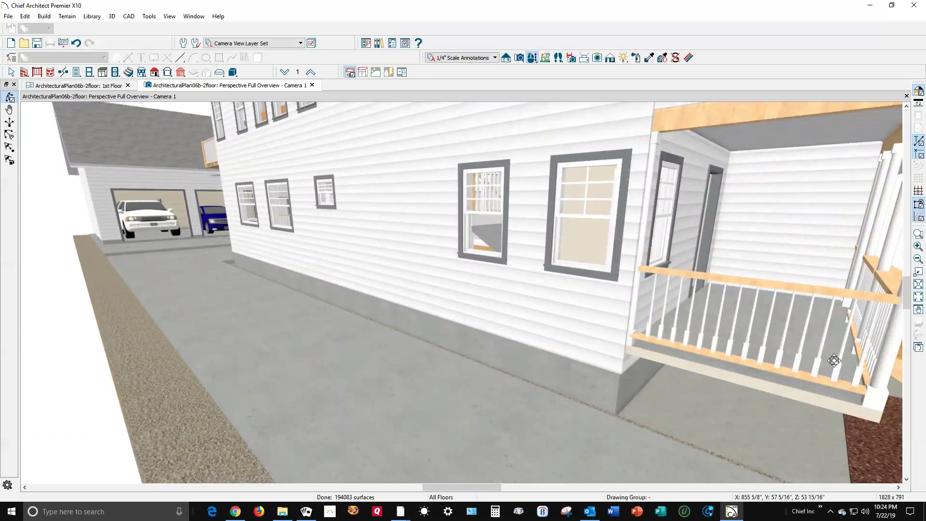
scroll(468, 357, "down", 5)
scroll(341, 292, "up", 2)
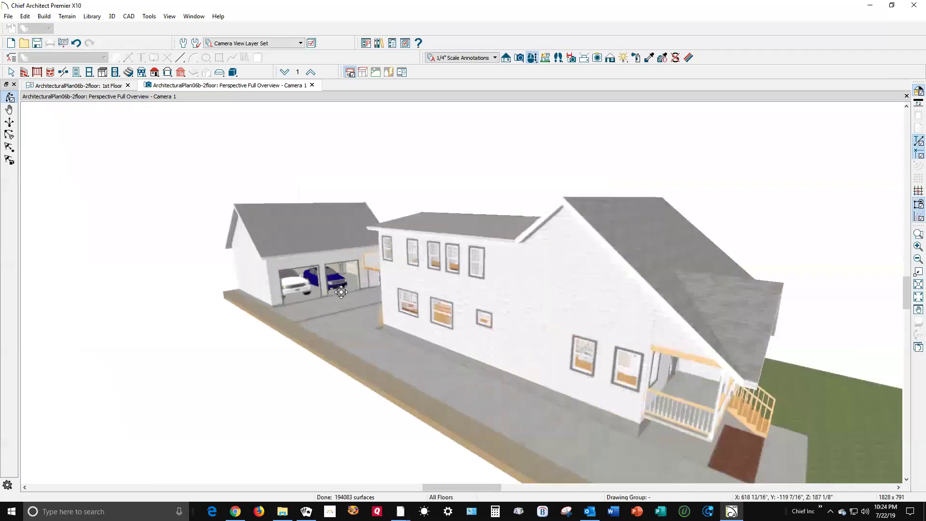
scroll(341, 292, "up", 2)
left_click_drag(336, 317, 354, 319)
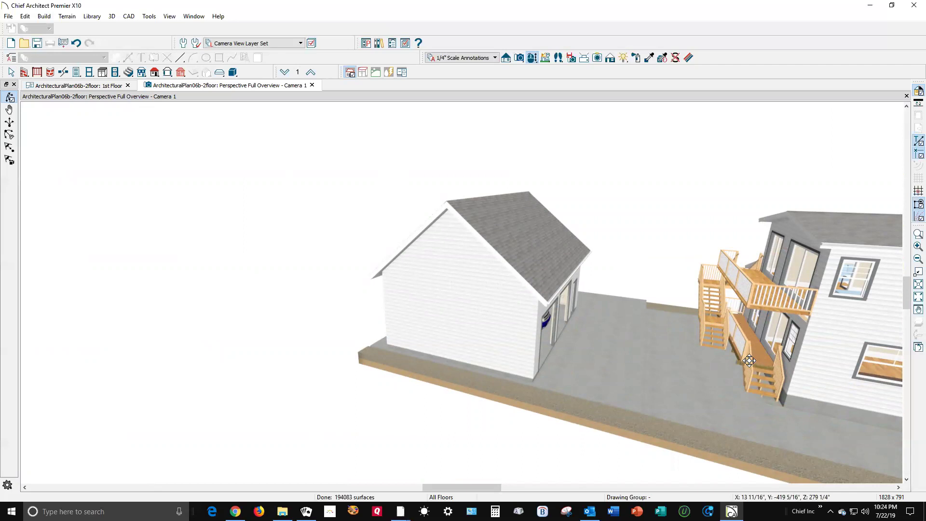
Open the lower deck's room specification to check its room type, then close it without changes and deselect the room
right_click(760, 355)
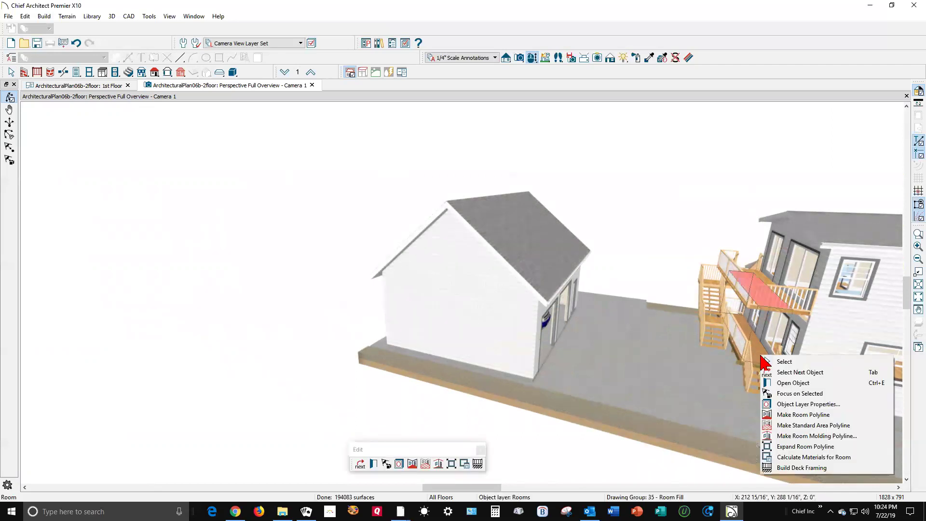
left_click(790, 384)
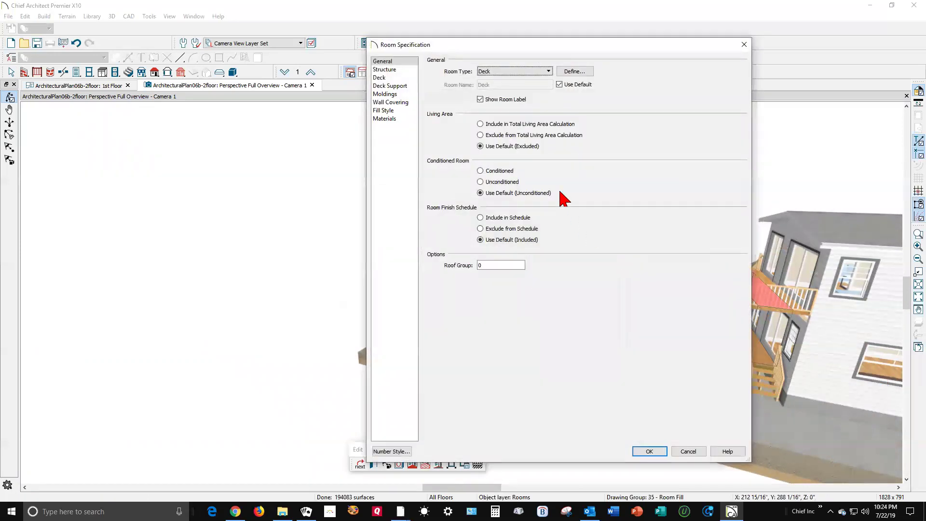
left_click(690, 452)
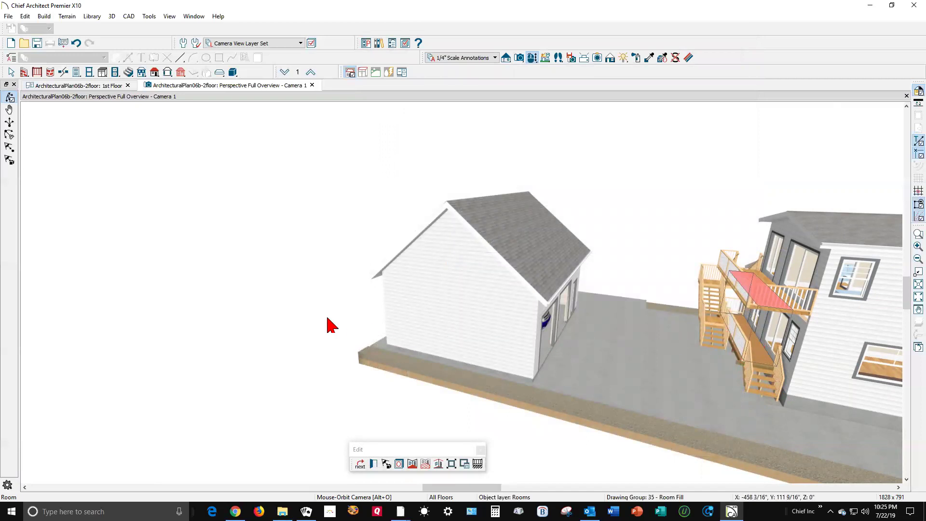
scroll(331, 325, "down", 5)
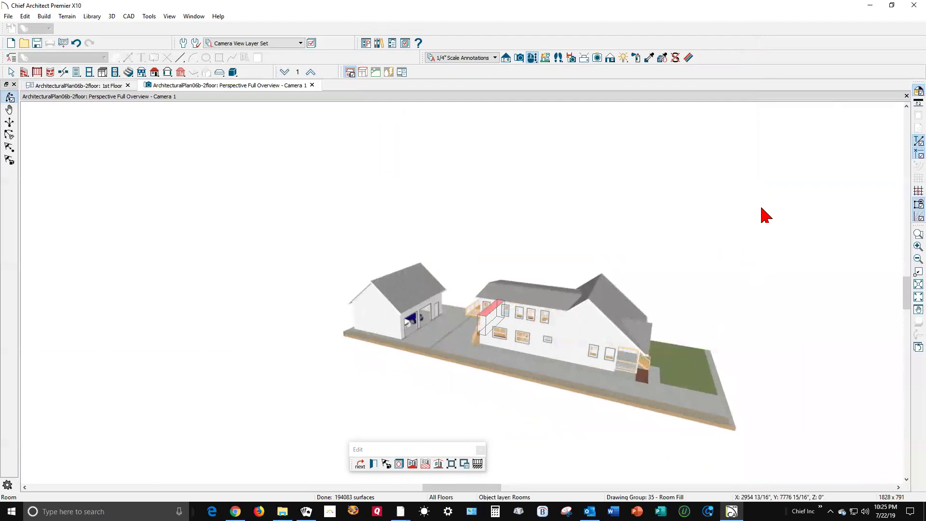
left_click(690, 189)
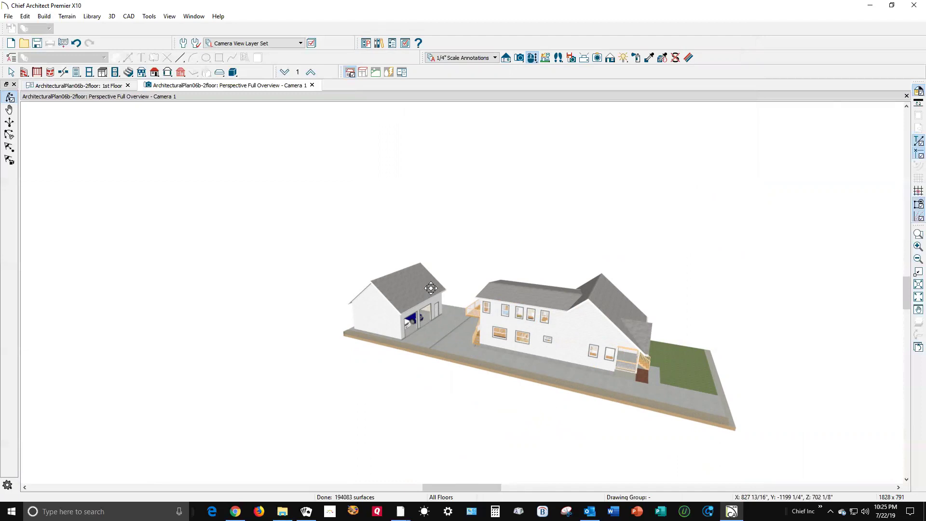
Save the house plan
left_click(7, 17)
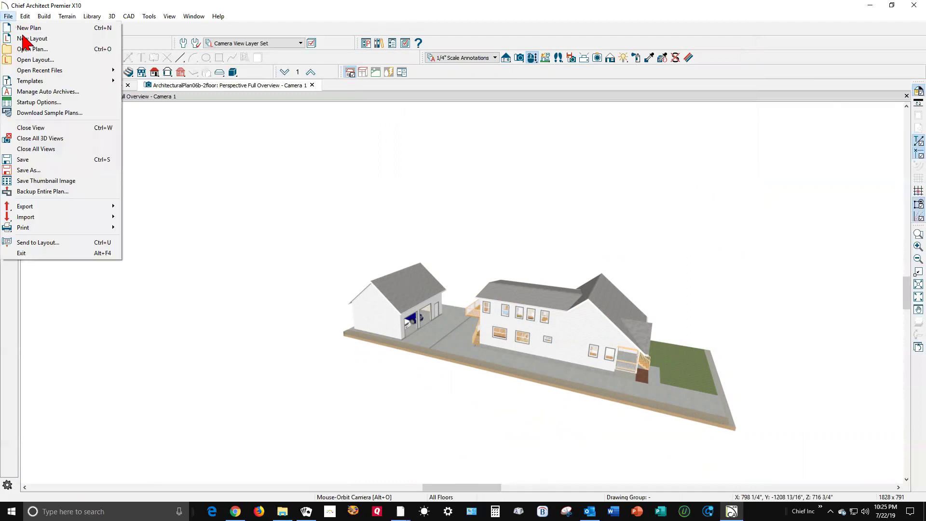
left_click(46, 162)
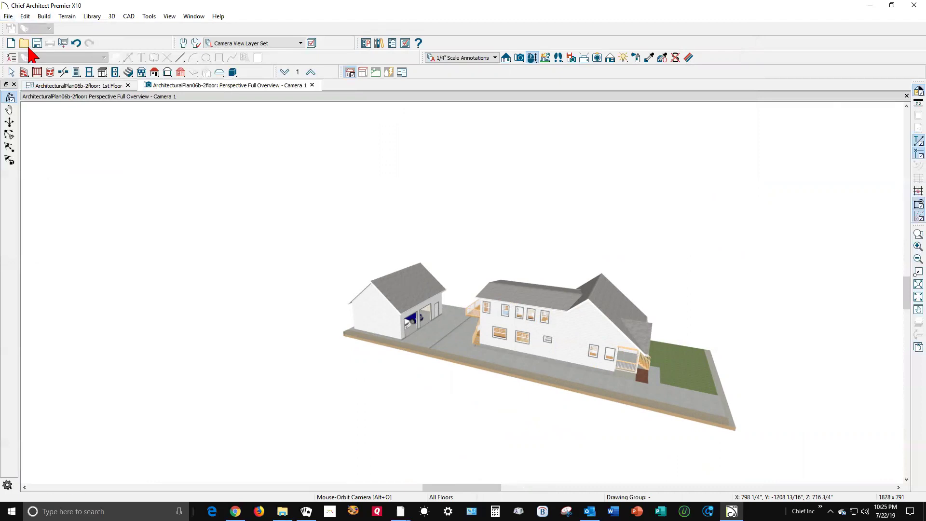
left_click(8, 17)
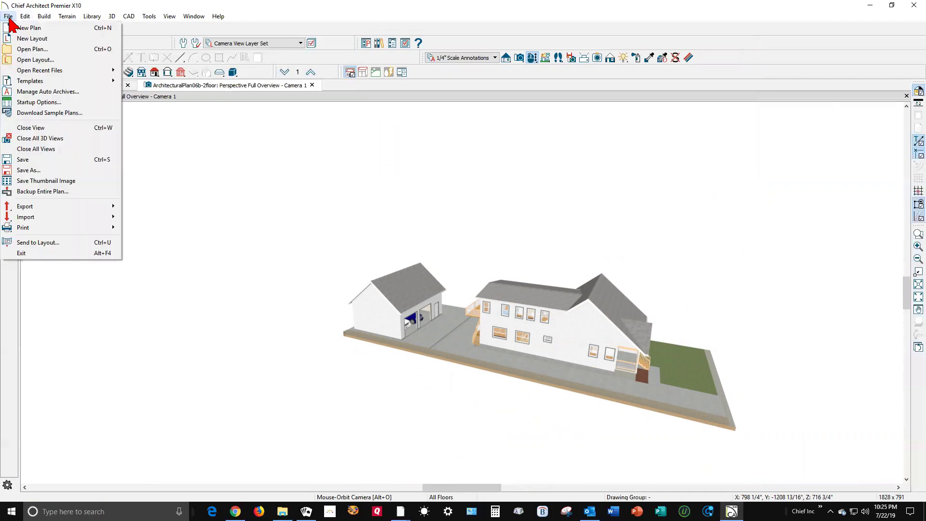
left_click(188, 189)
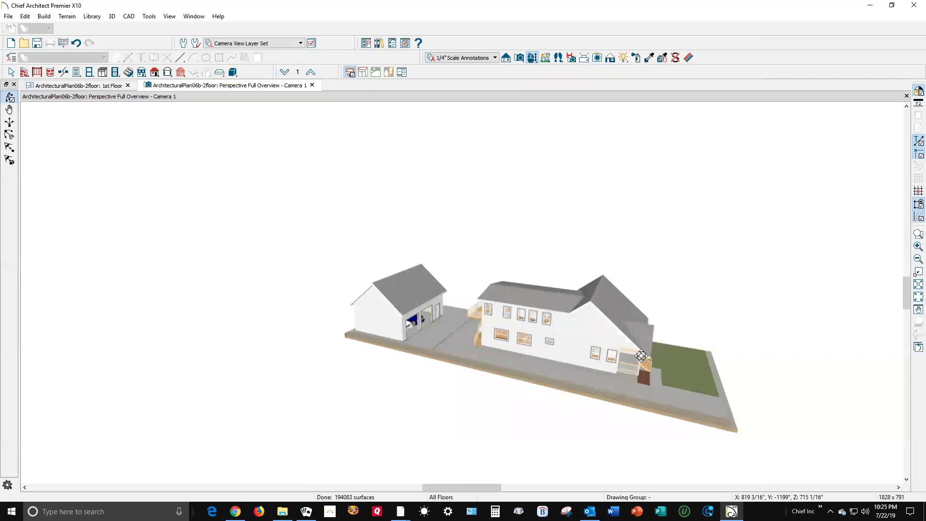
Inspect the house and garage from both long sides, including the front porch, the rear decks and the rejoined roof planes
left_click_drag(648, 355, 651, 347)
scroll(642, 289, "up", 5)
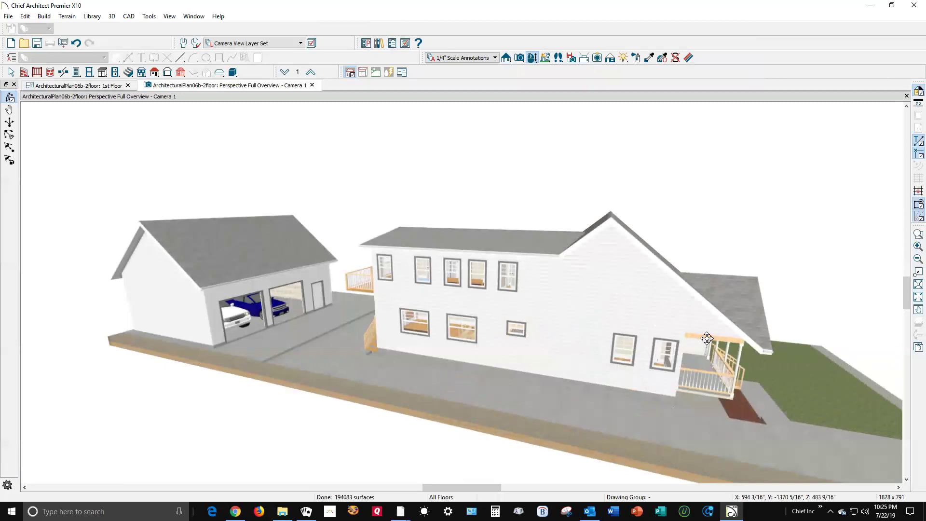
scroll(585, 321, "down", 3)
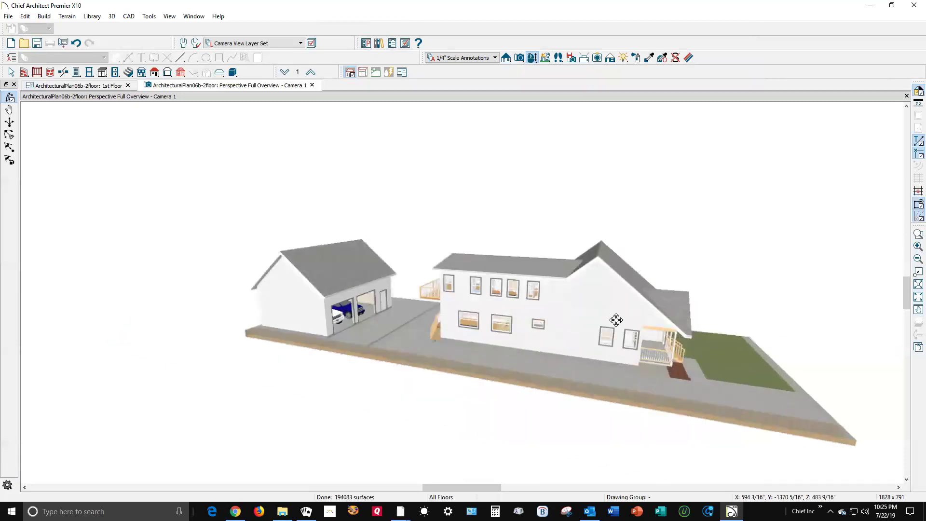
left_click_drag(616, 320, 396, 331)
scroll(330, 245, "up", 3)
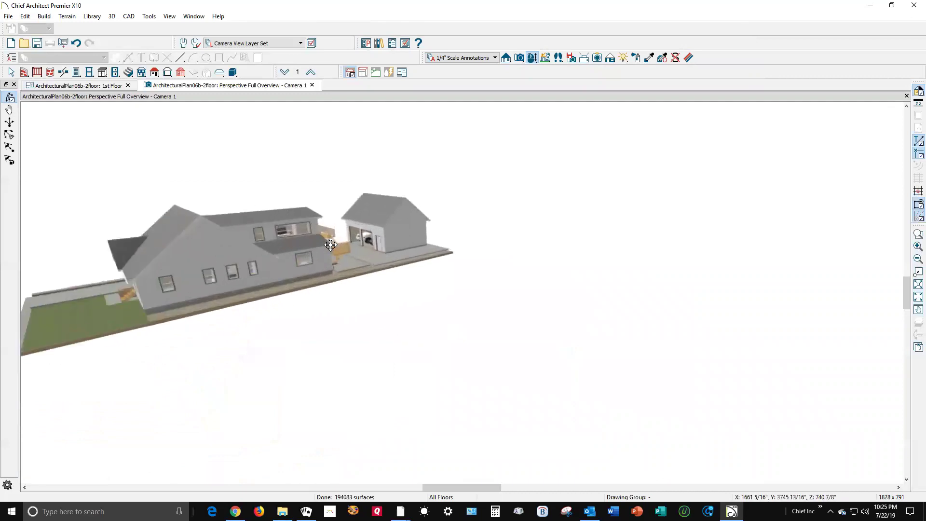
scroll(330, 245, "up", 3)
scroll(304, 258, "up", 3)
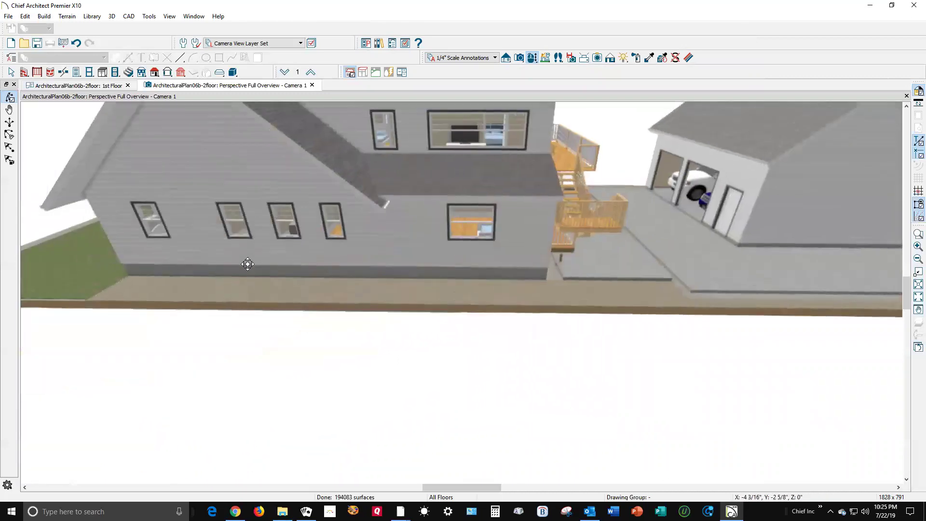
scroll(309, 250, "down", 3)
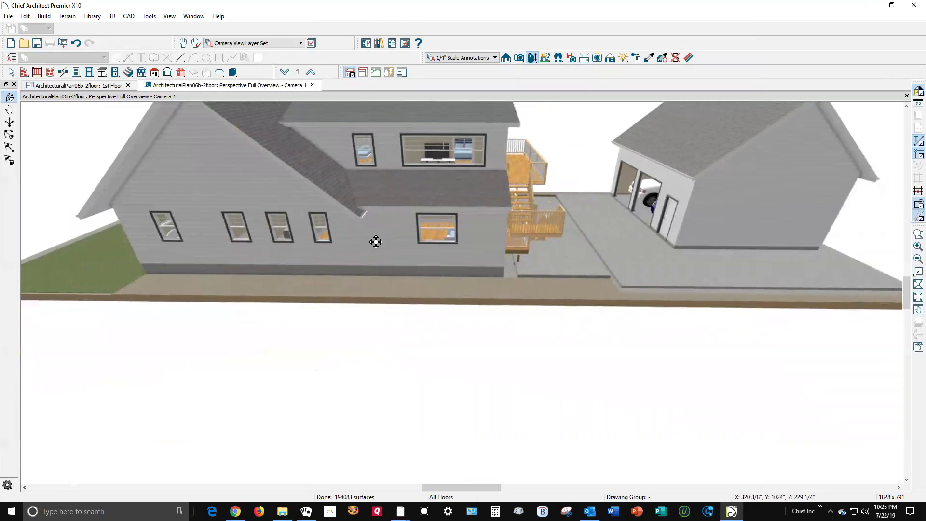
scroll(376, 241, "down", 3)
scroll(434, 237, "up", 3)
scroll(431, 146, "down", 2)
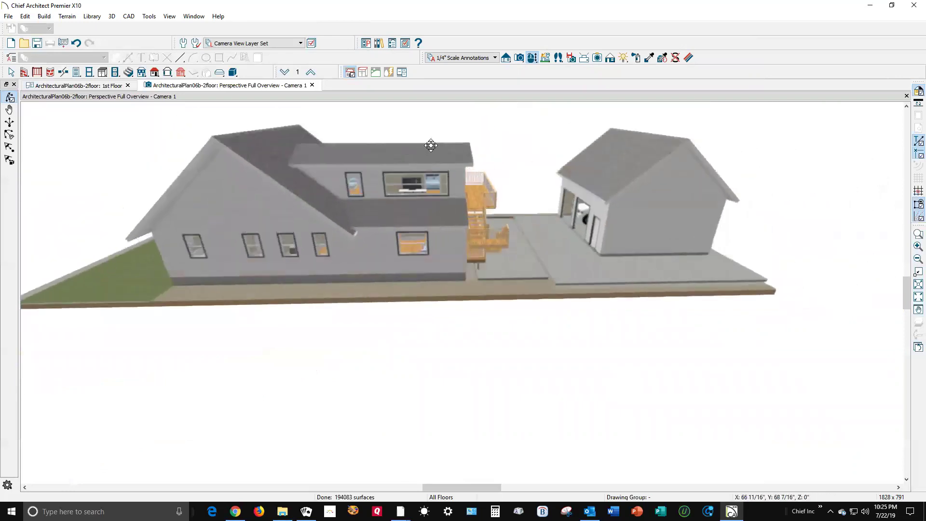
left_click_drag(430, 145, 434, 153)
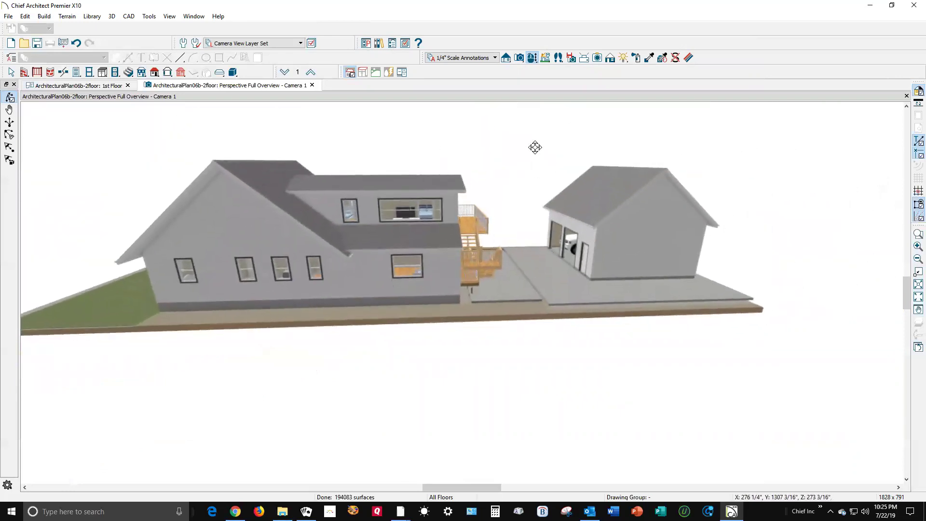